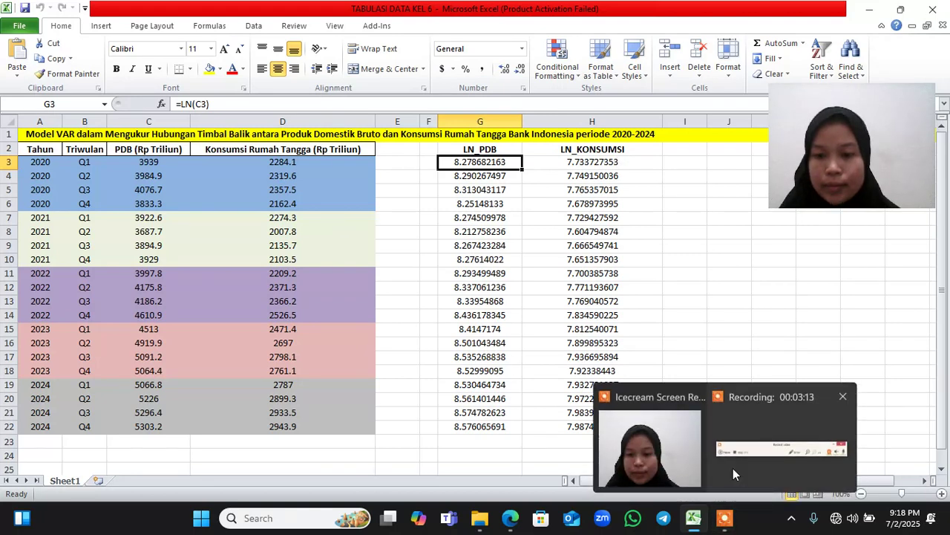
click(733, 468)
click(516, 496)
click(516, 496)
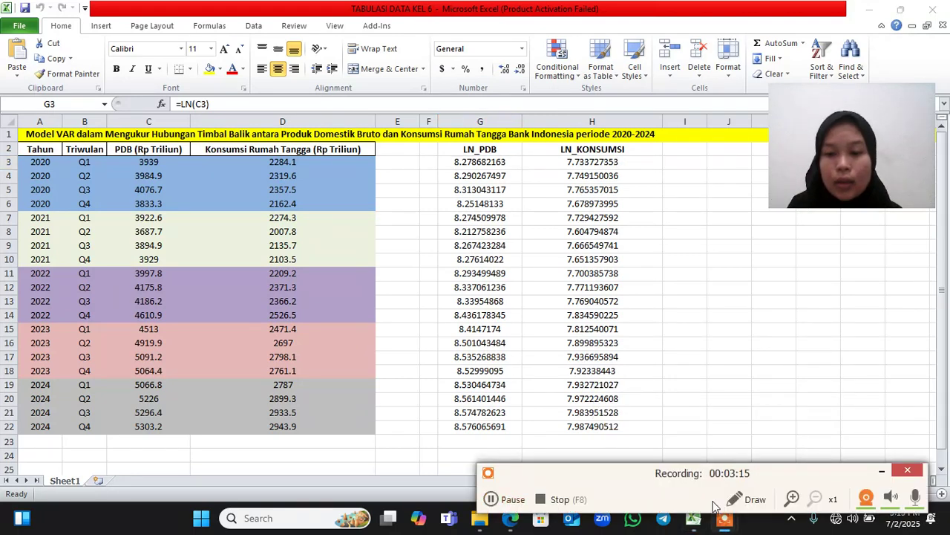
click(883, 471)
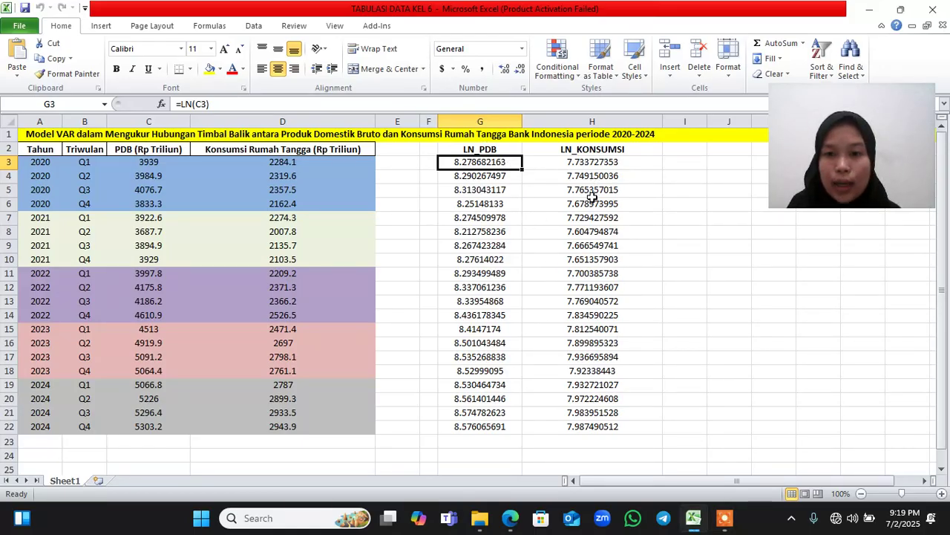
- Launch EViews 12 and bring its start screen to the front
click(258, 519)
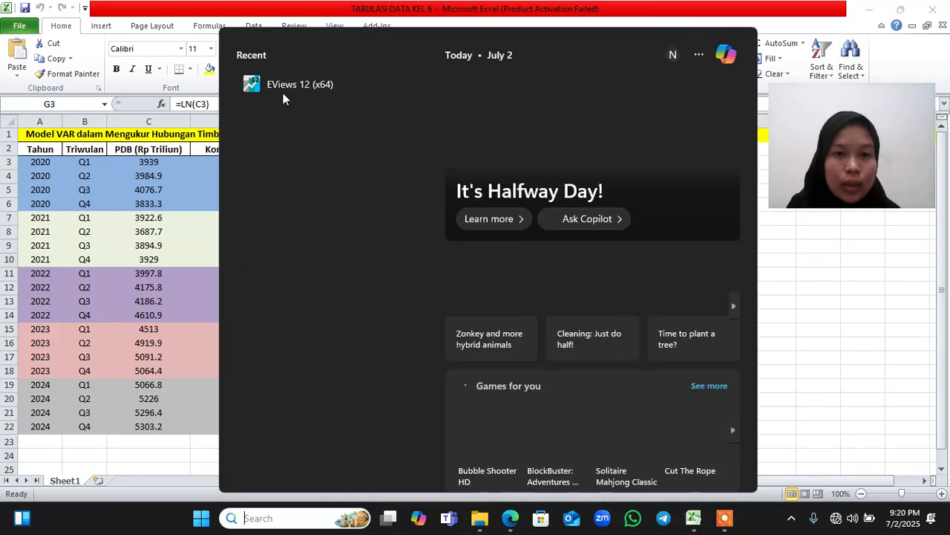
click(281, 90)
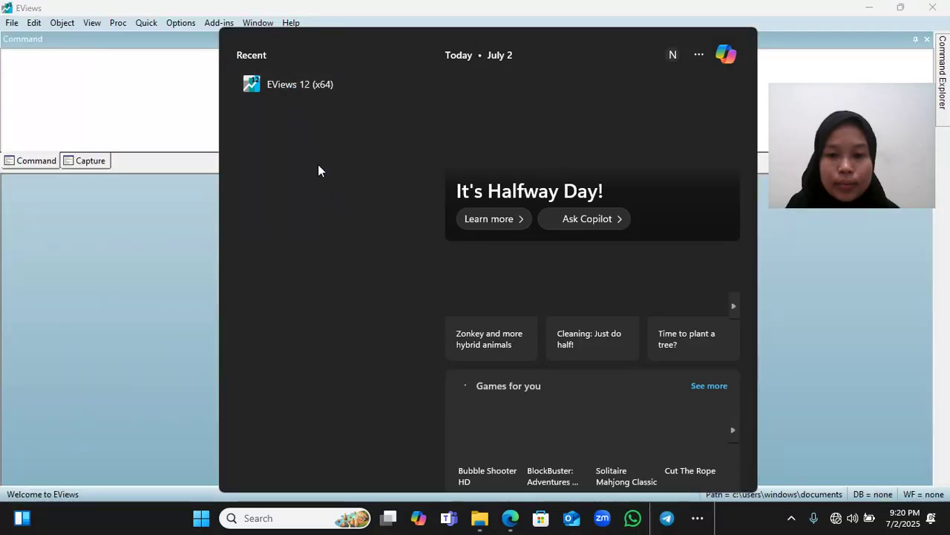
click(812, 353)
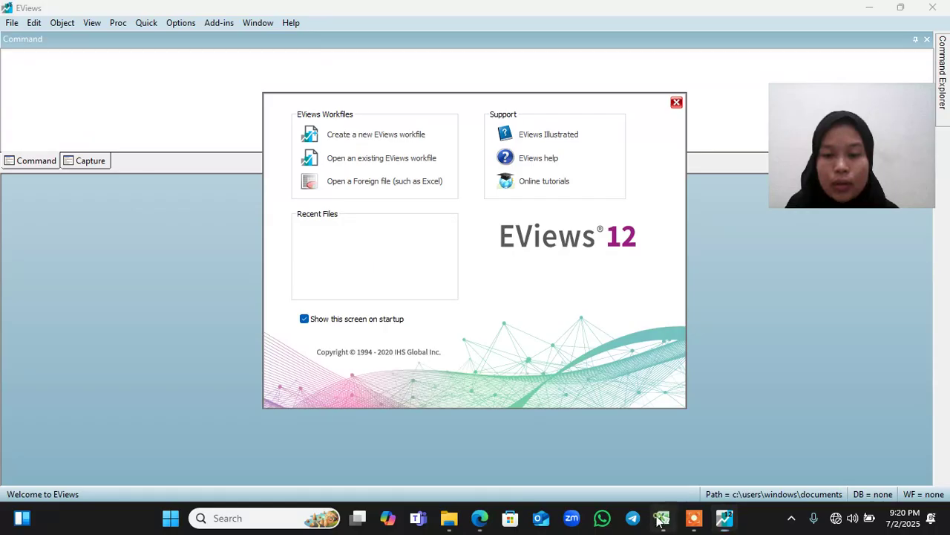
- Switch to the Excel workbook and copy the LN_PDB and LN_KONSUMSI columns with their headers, range G2:H22
click(663, 518)
click(459, 149)
drag(459, 149, 592, 425)
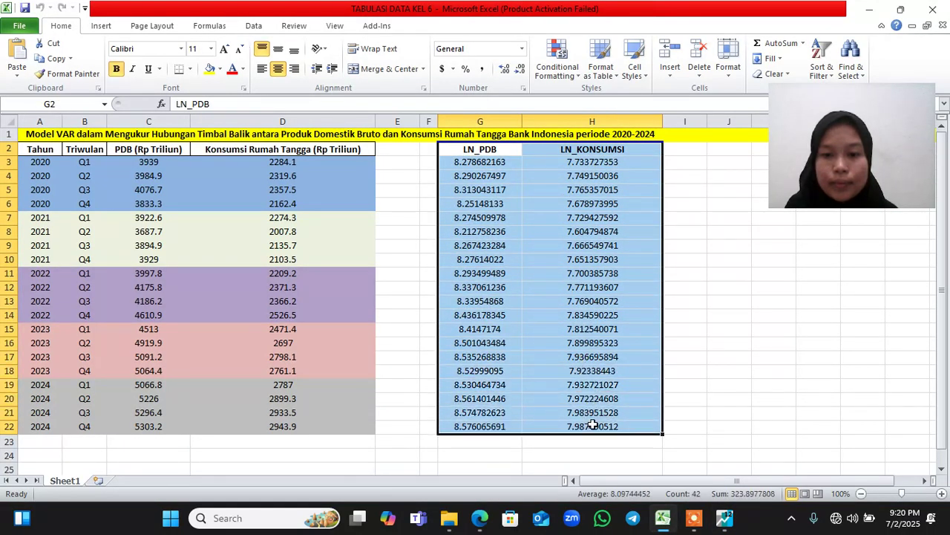
key(ctrl+c)
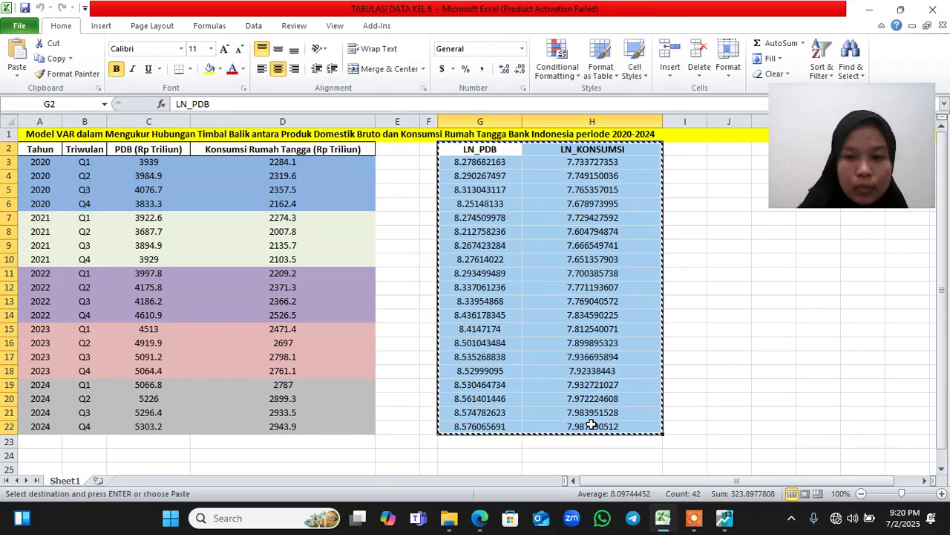
- Switch to EViews and create a new dated workfile with quarterly frequency, start date 2020 and end date 2024
click(725, 518)
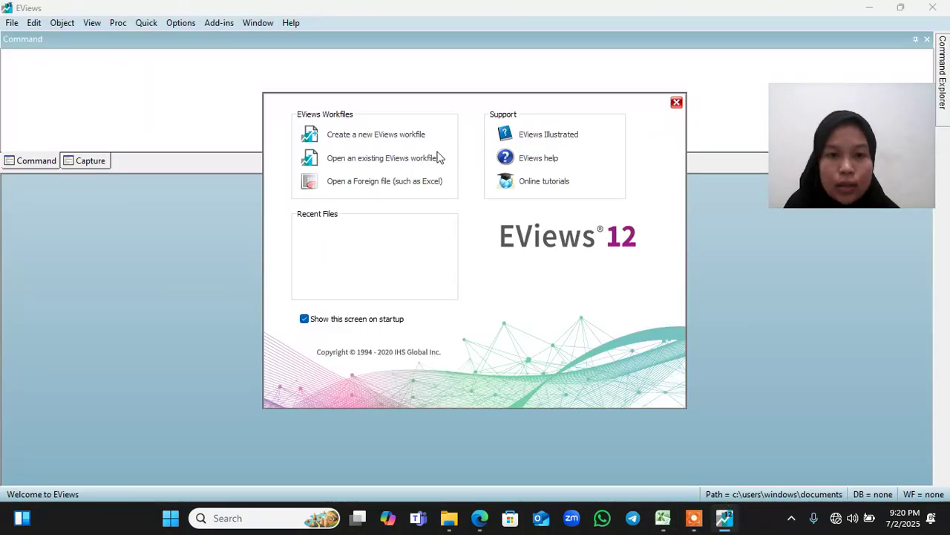
click(397, 141)
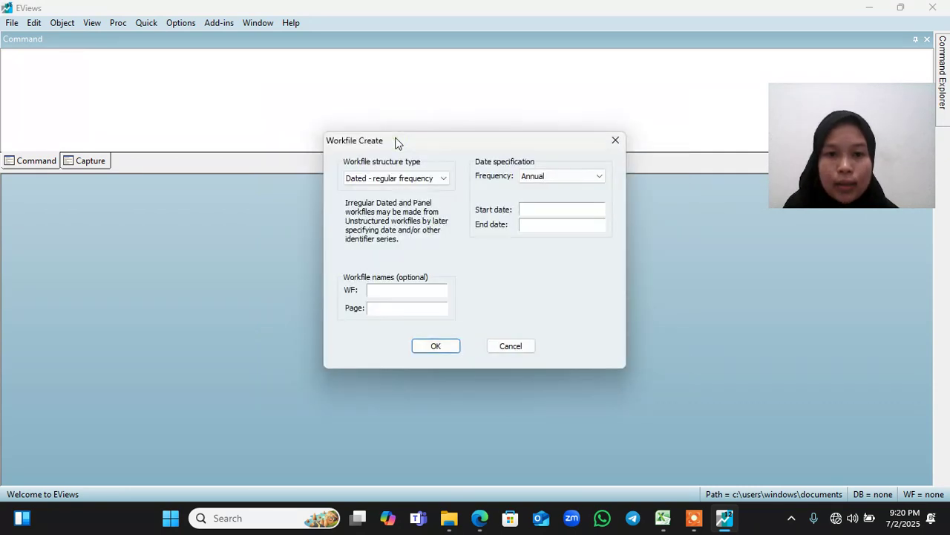
click(557, 176)
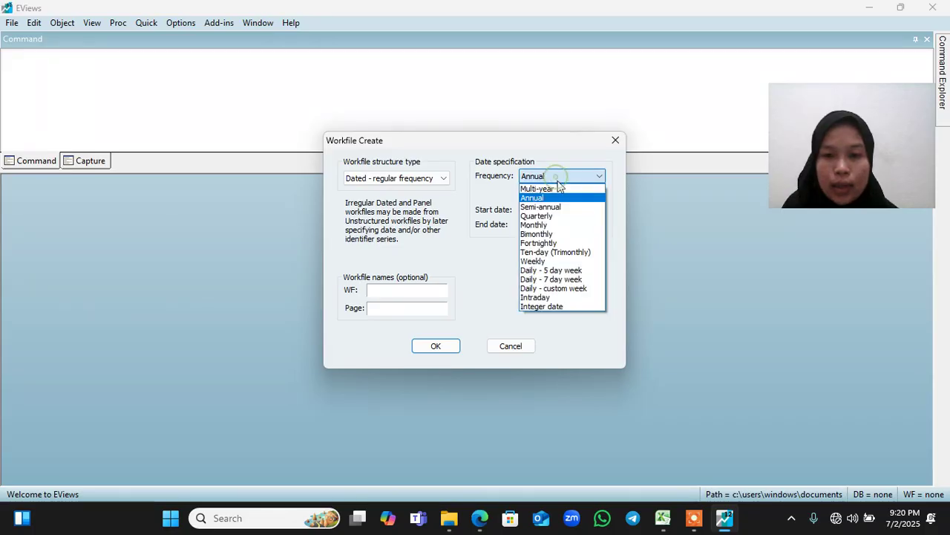
click(550, 218)
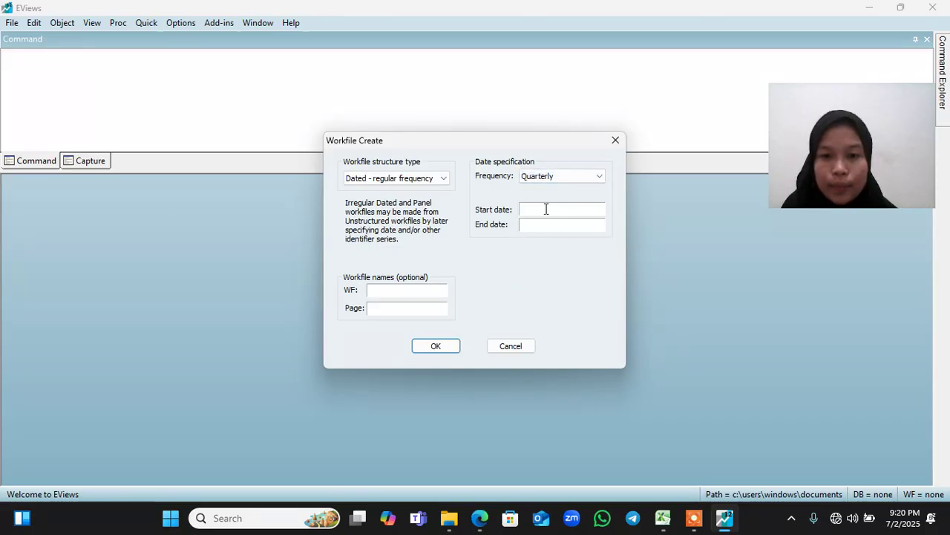
text(2024)
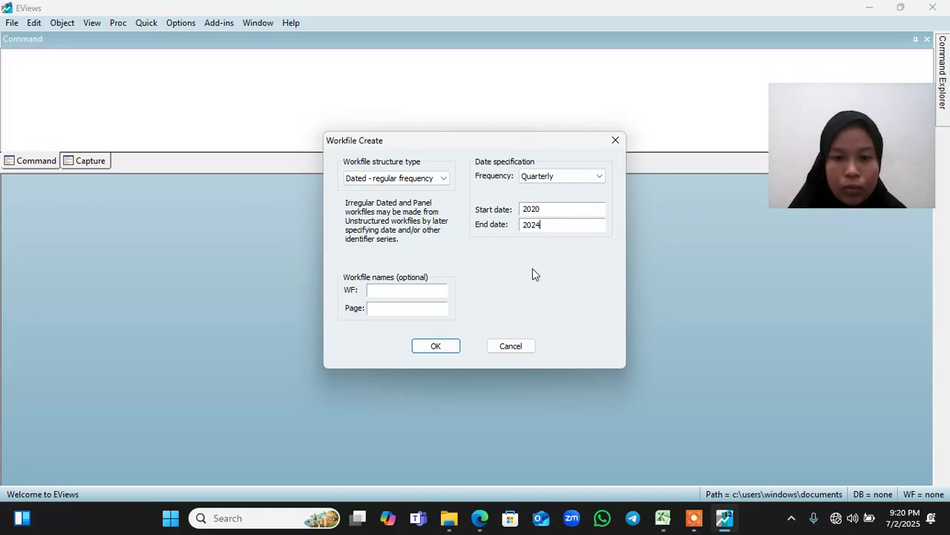
click(452, 345)
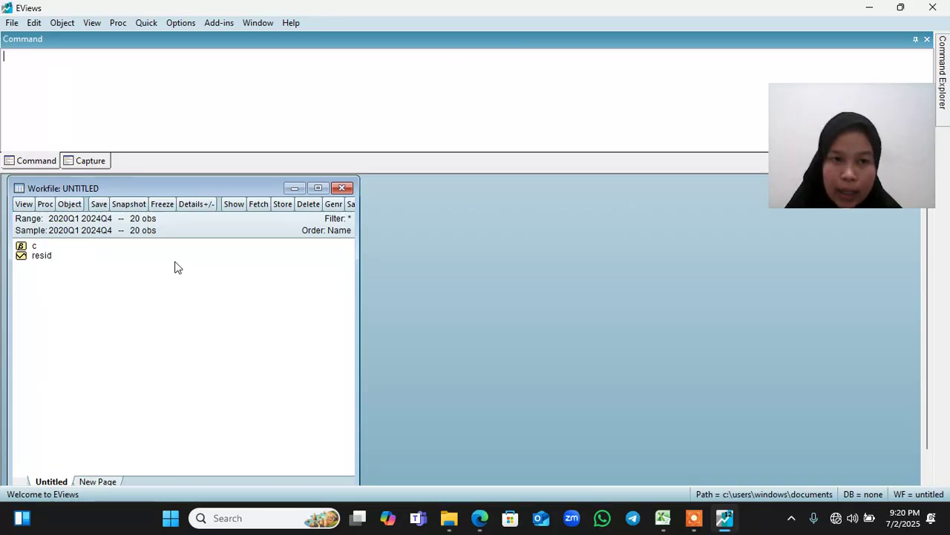
- Open an empty group beside the workfile window and paste the copied data starting from the series name row above 2020Q1
click(147, 29)
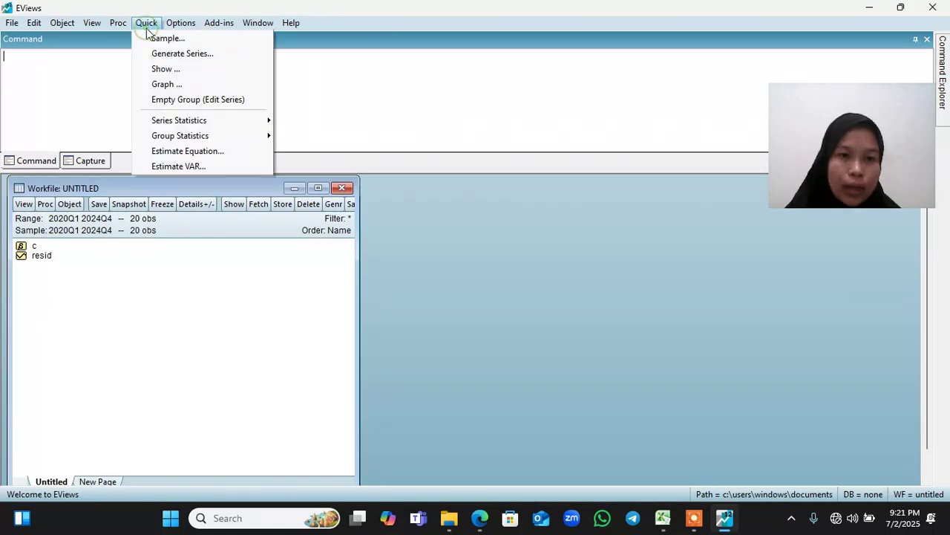
click(168, 100)
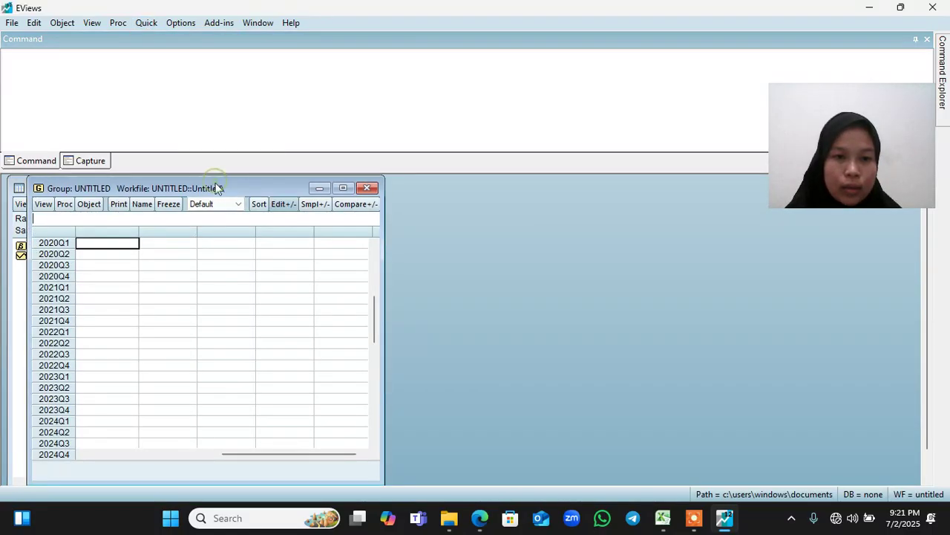
drag(224, 188, 586, 194)
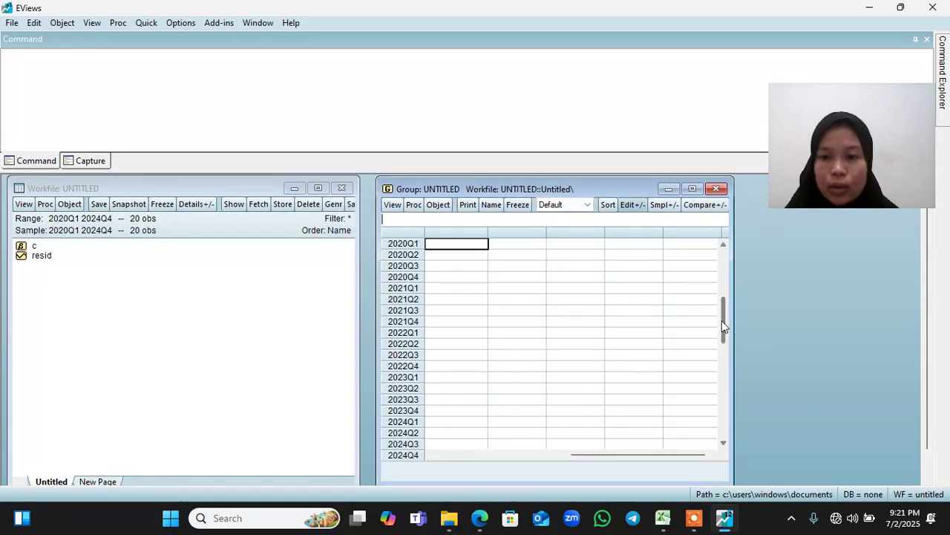
drag(722, 319, 724, 279)
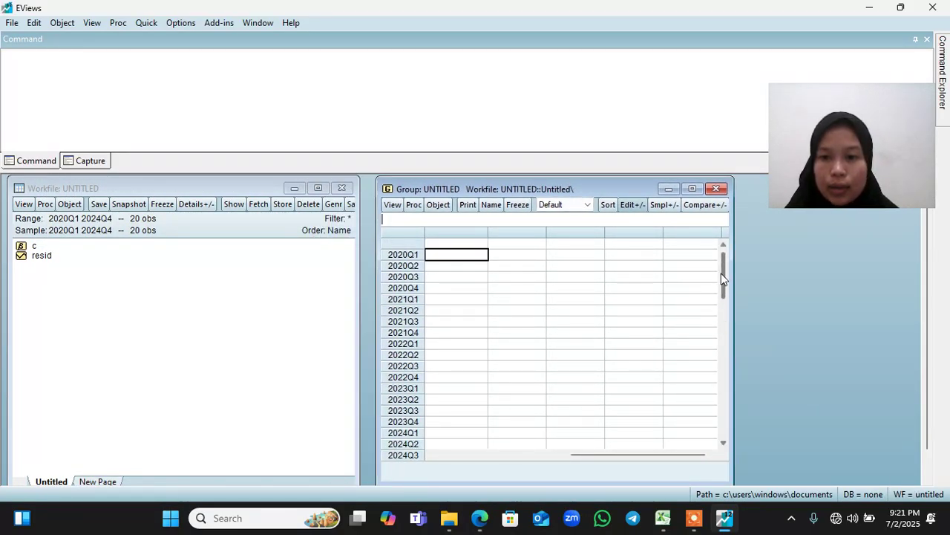
click(445, 245)
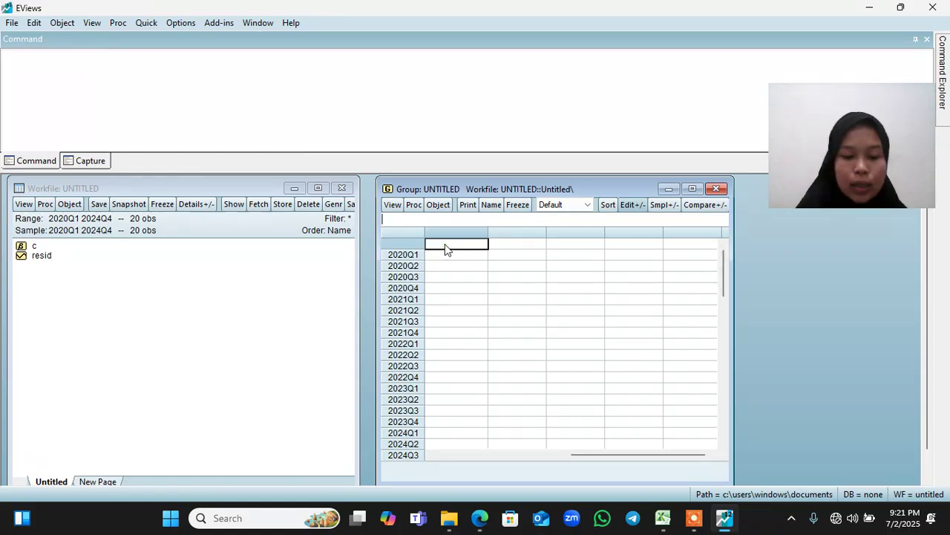
key(ctrl+v)
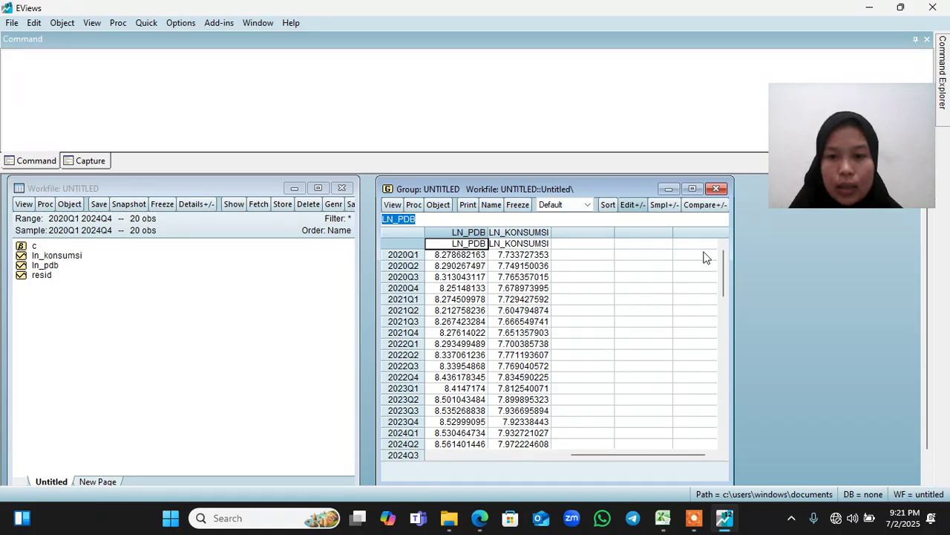
- Display the group's descriptive statistics for the common sample
click(392, 206)
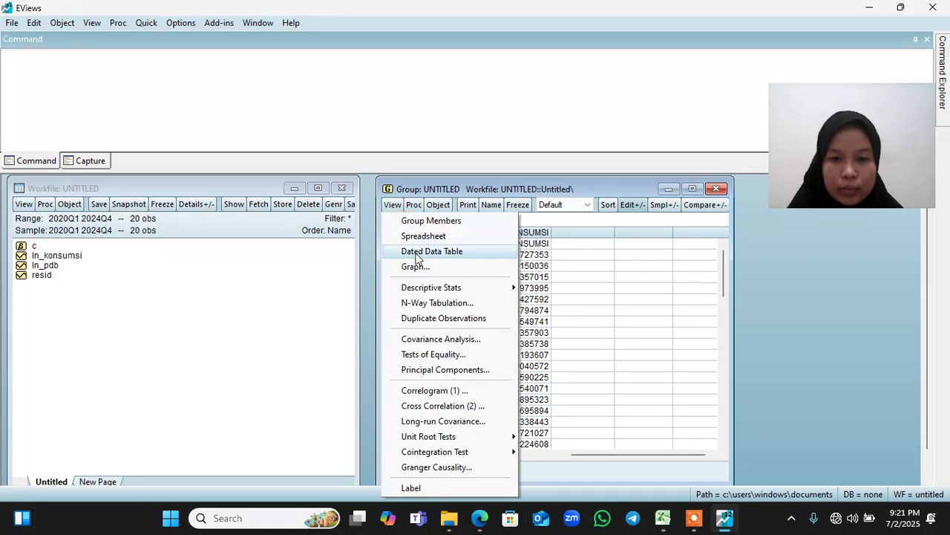
mouse_move(426, 289)
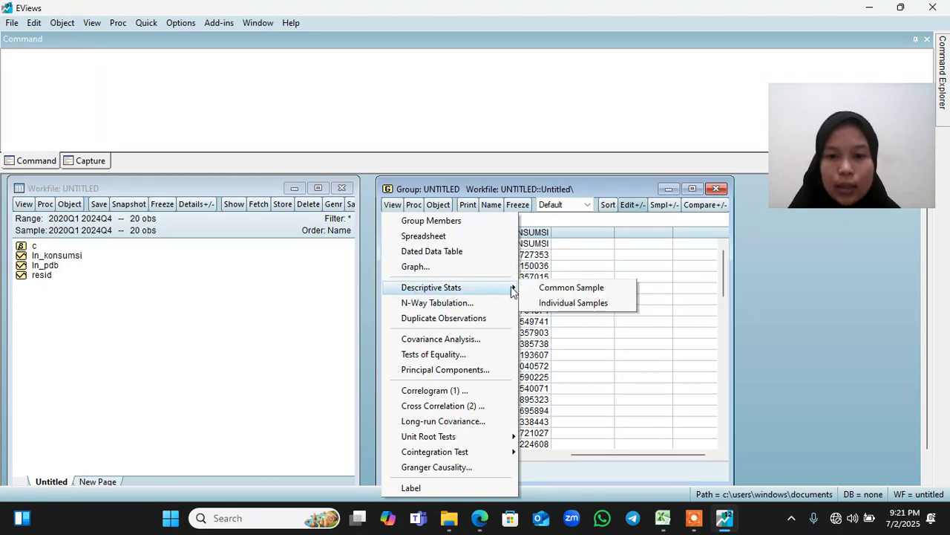
click(545, 290)
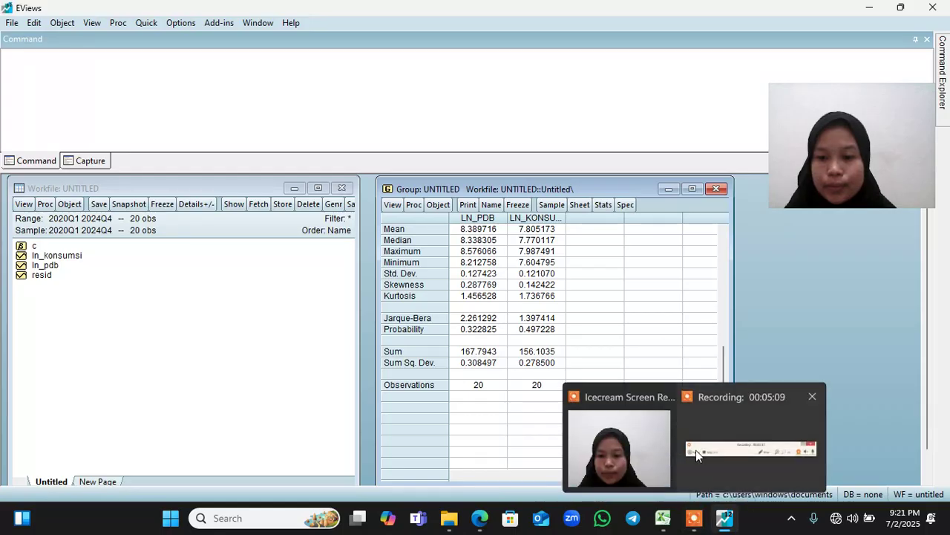
click(697, 454)
click(508, 502)
click(507, 502)
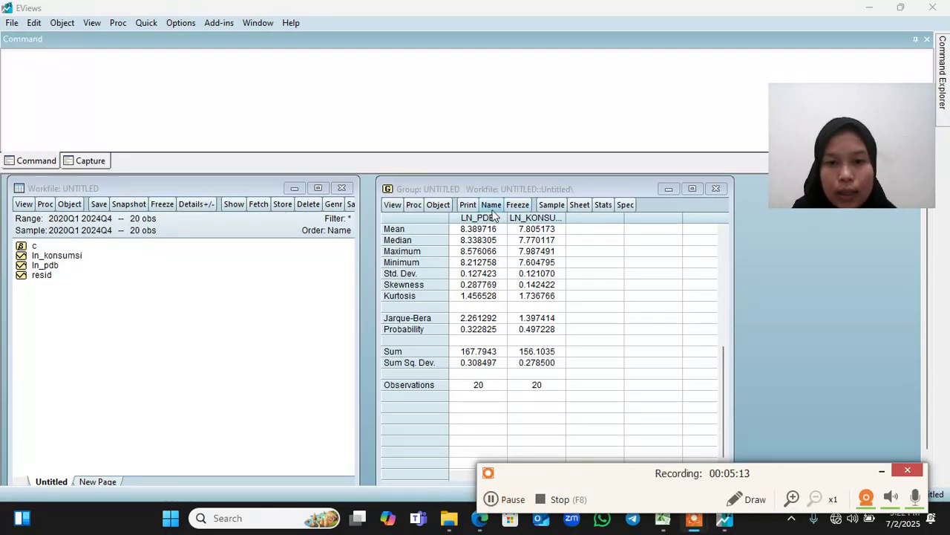
- Freeze the descriptive statistics as a table and name it _1_deskriptif
click(519, 206)
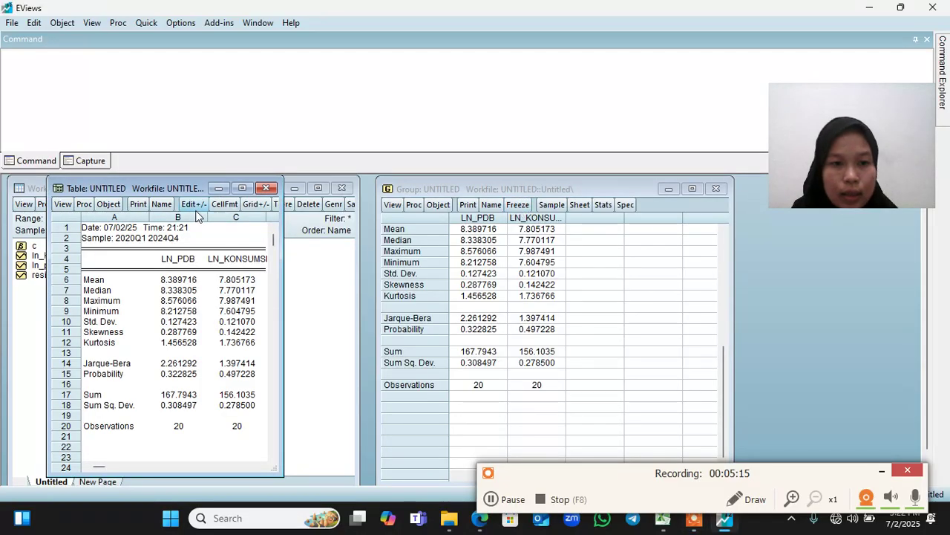
click(162, 207)
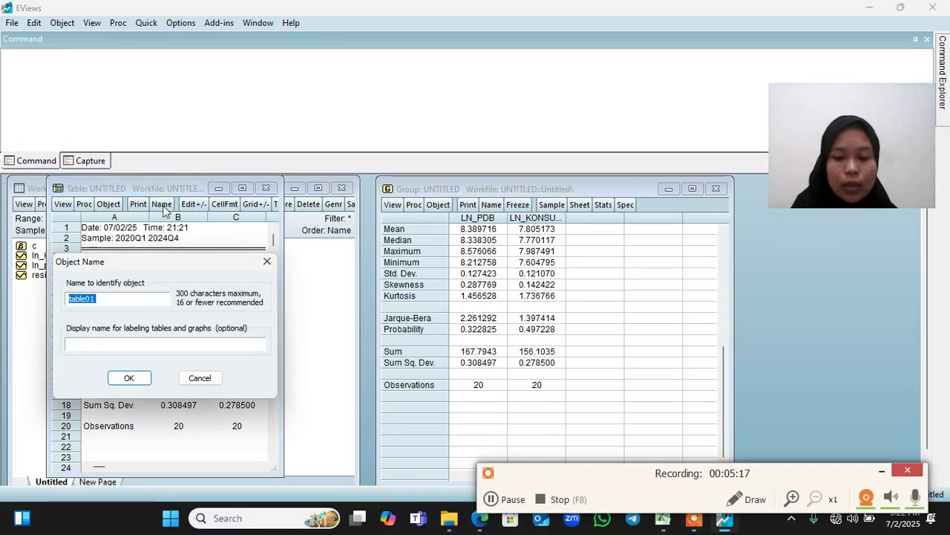
key(BackSpace)
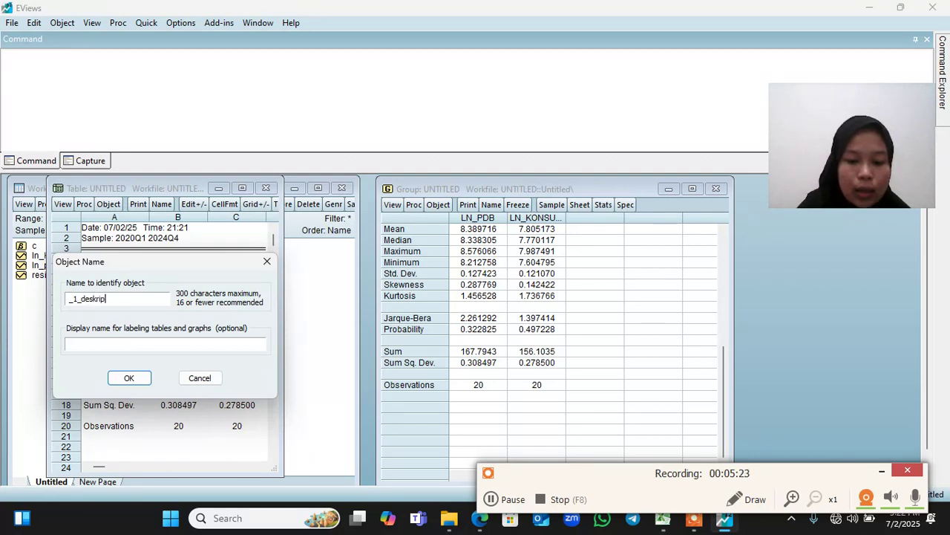
text(_1_deskriptif)
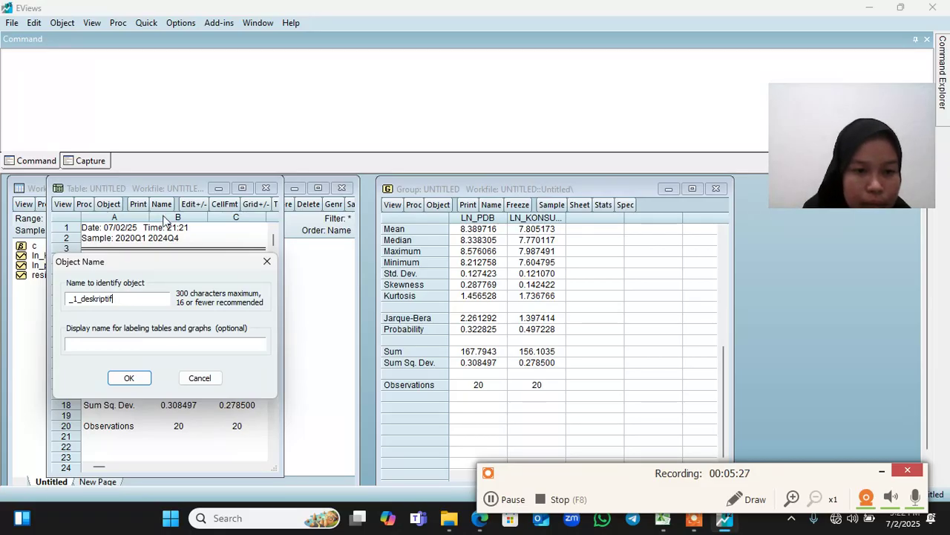
click(128, 378)
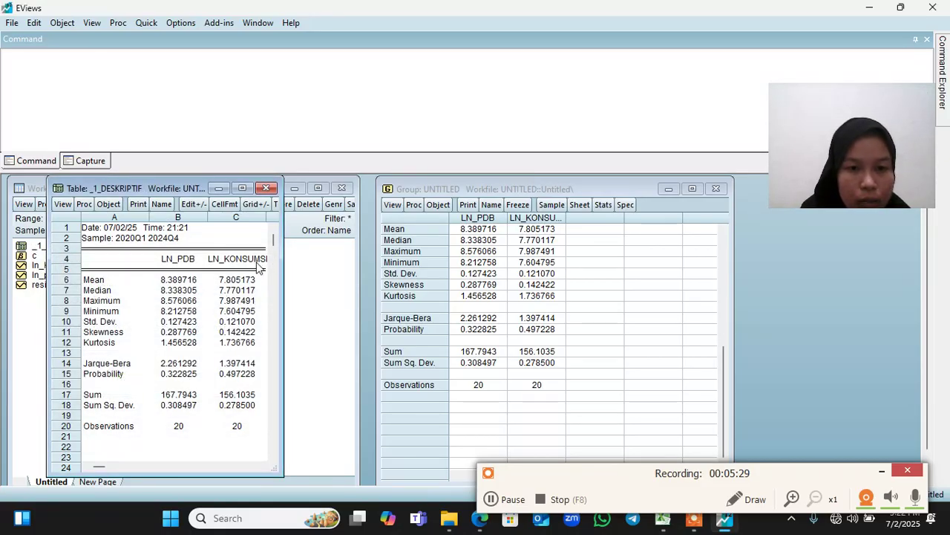
- Close the _1_deskriptif table, then close the untitled group and delete it
click(266, 188)
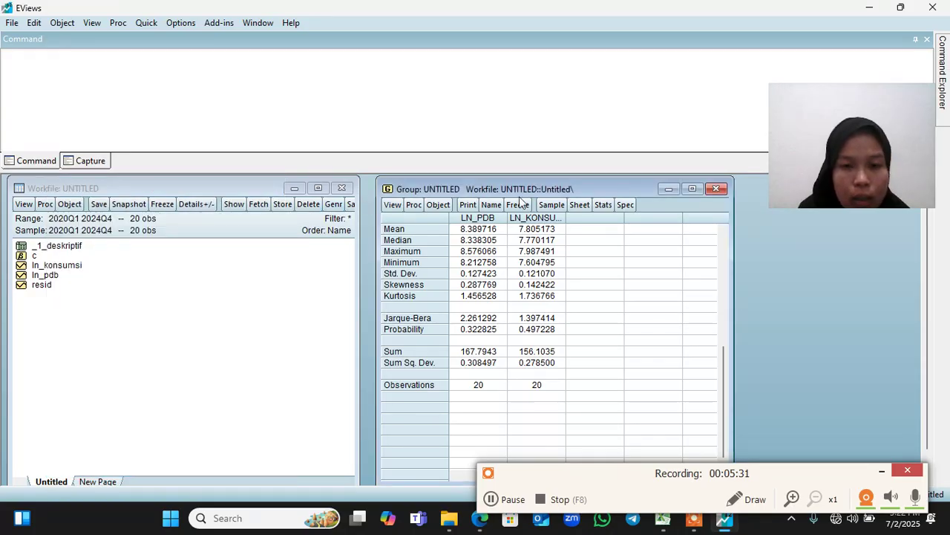
click(717, 189)
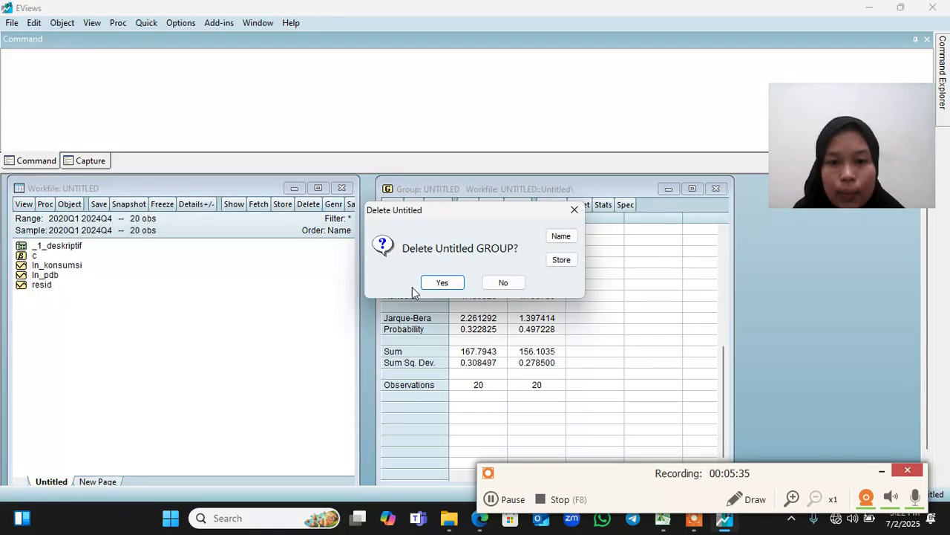
click(446, 283)
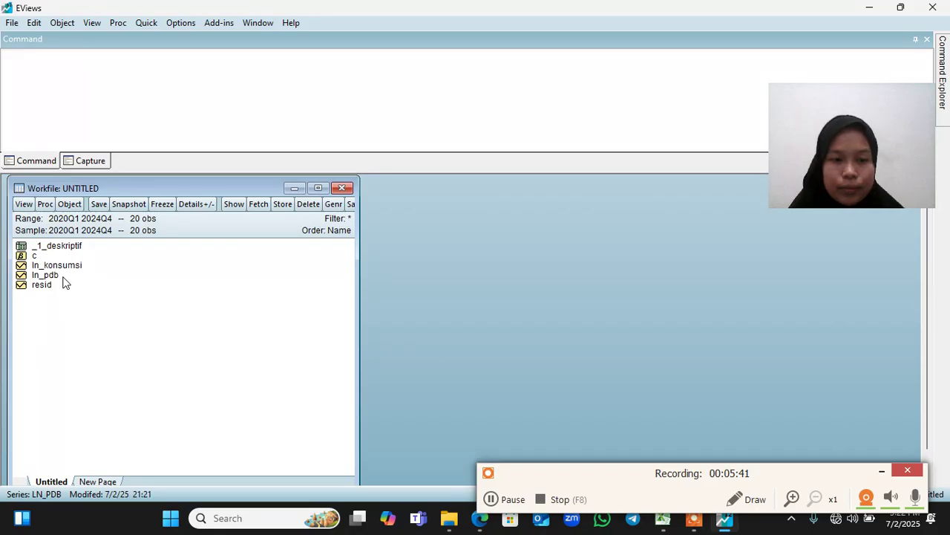
click(491, 499)
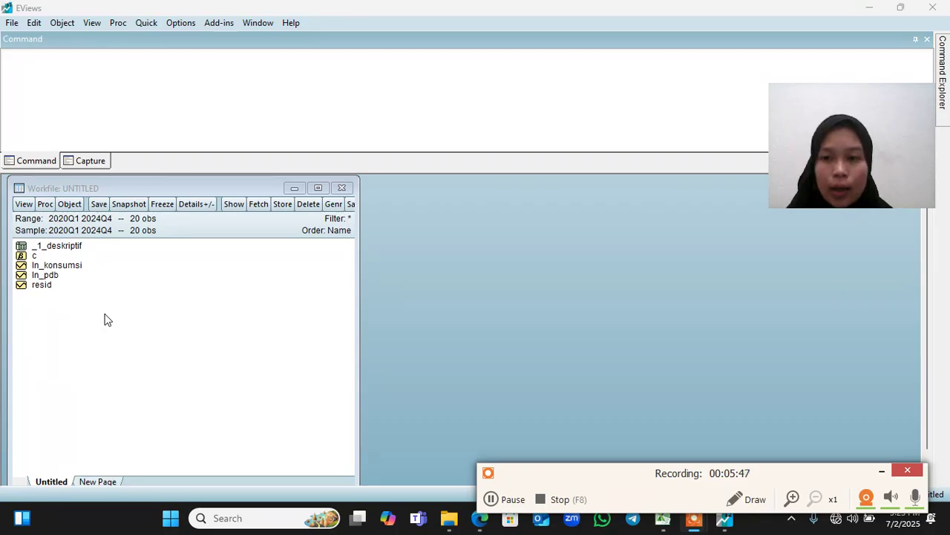
- Open ln_pdb beside the workfile window and run an Augmented Dickey-Fuller unit root test at level with intercept, using the Schwarz criterion
double_click(45, 276)
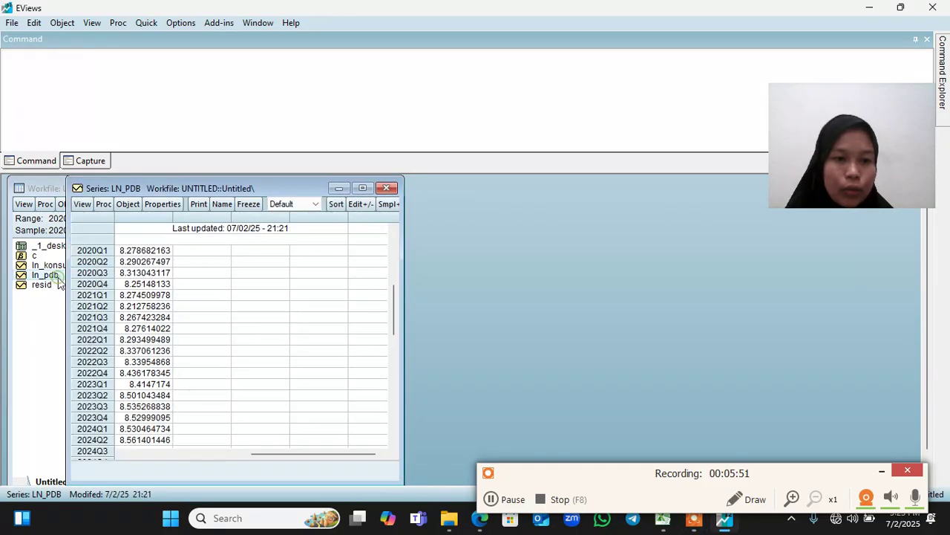
drag(155, 183, 448, 181)
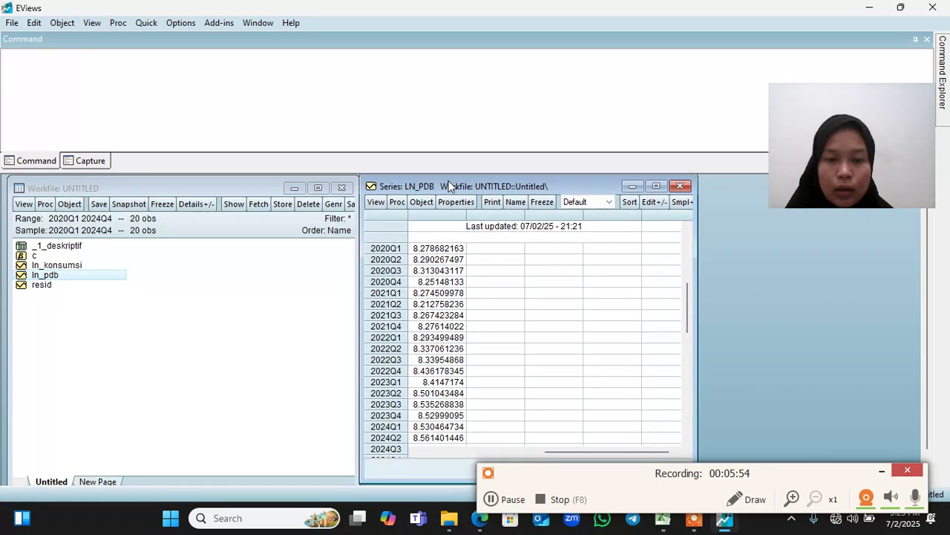
click(375, 205)
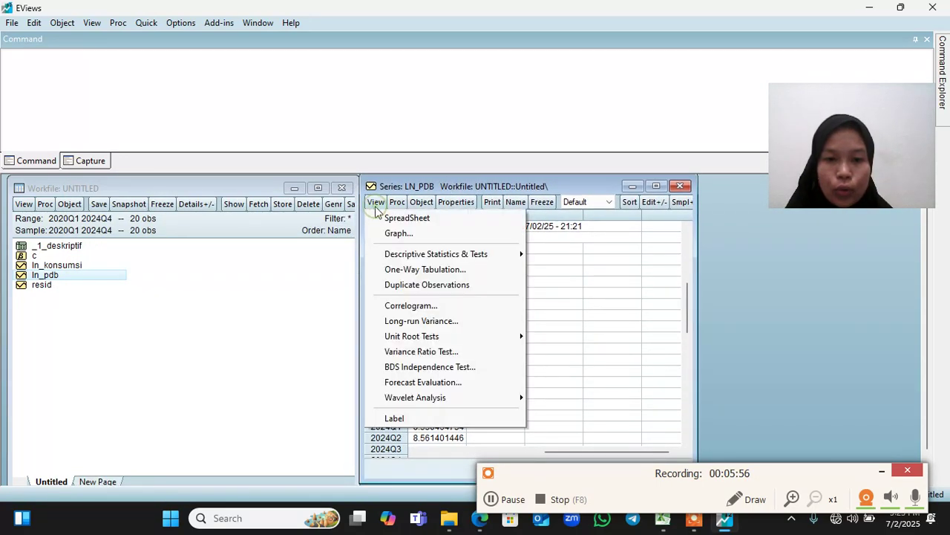
click(390, 336)
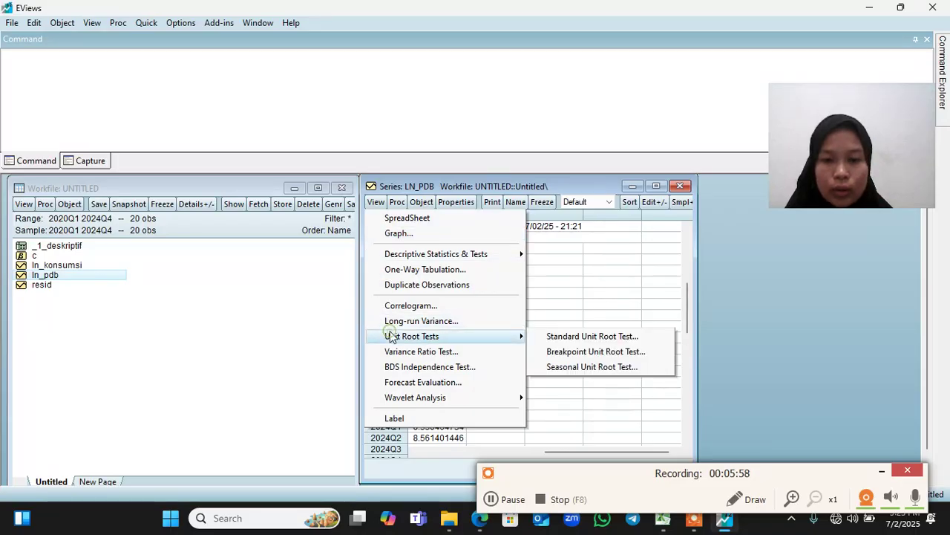
click(553, 336)
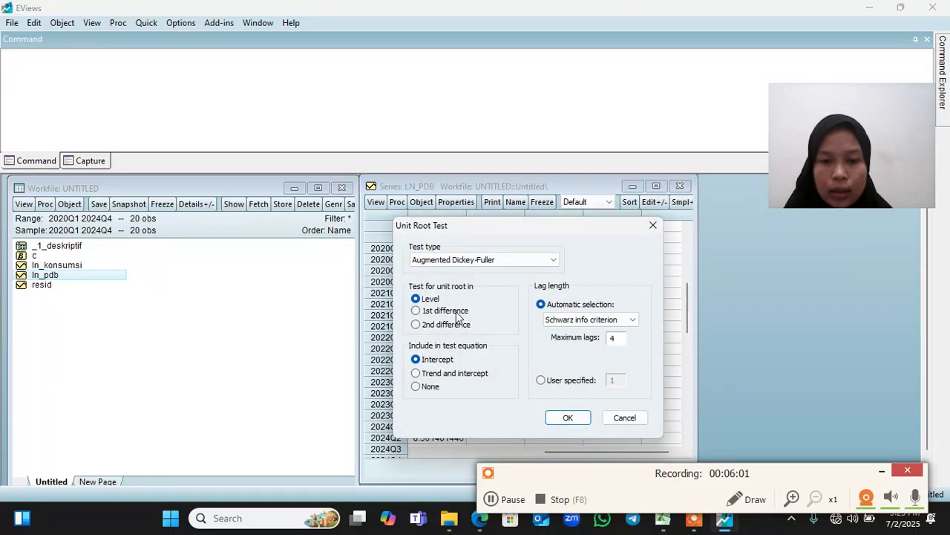
click(566, 419)
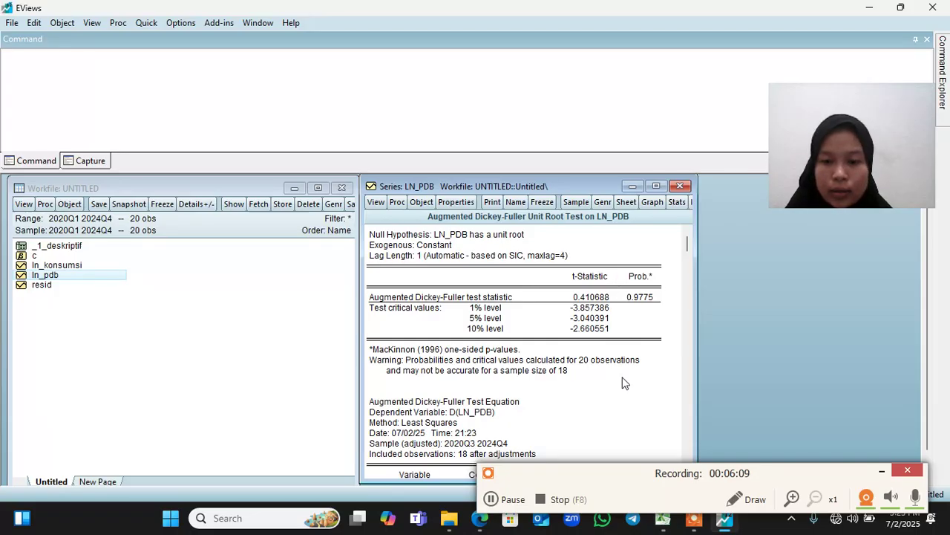
- Switch to the PDF slides in Edge and read the Uji Stasioneritas hypotheses and decision for LN_PDB at level
click(481, 526)
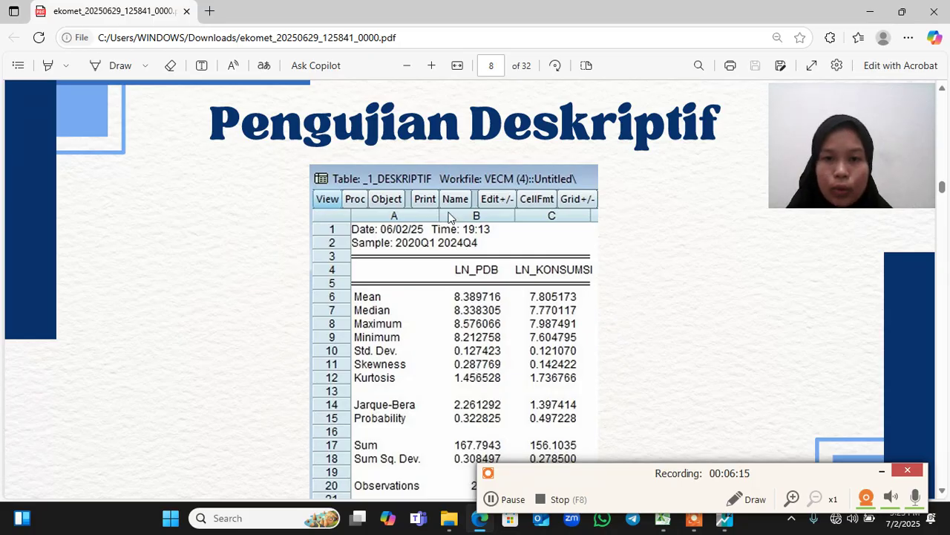
scroll(504, 245, down, 6)
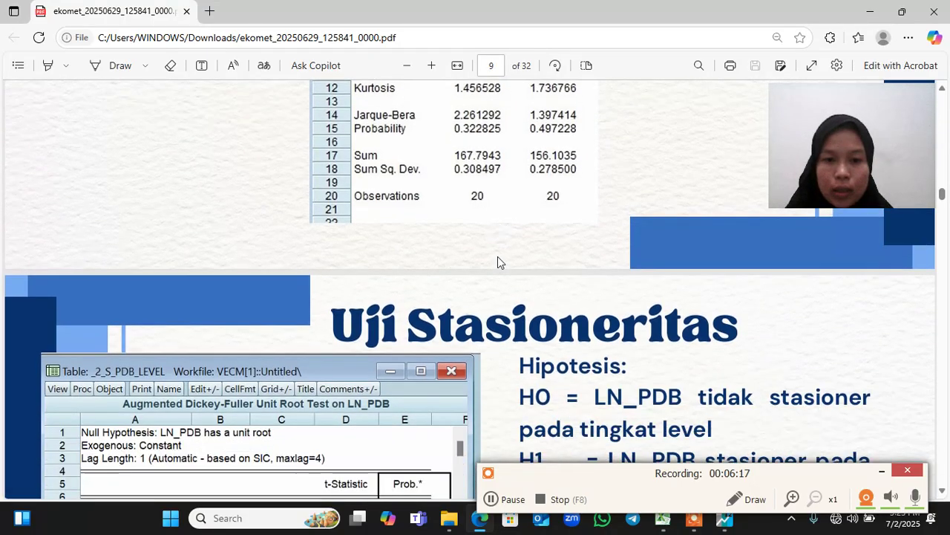
scroll(497, 256, down, 2)
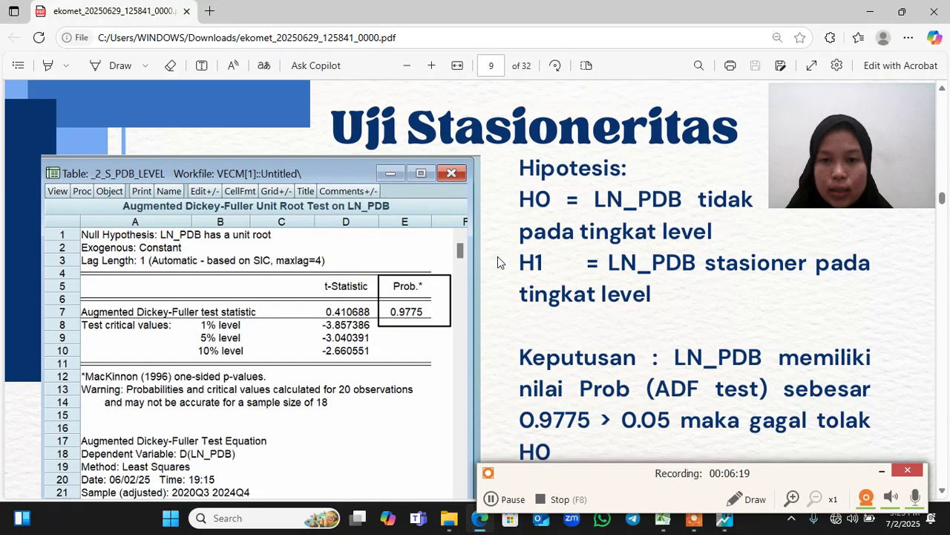
scroll(497, 256, up, 3)
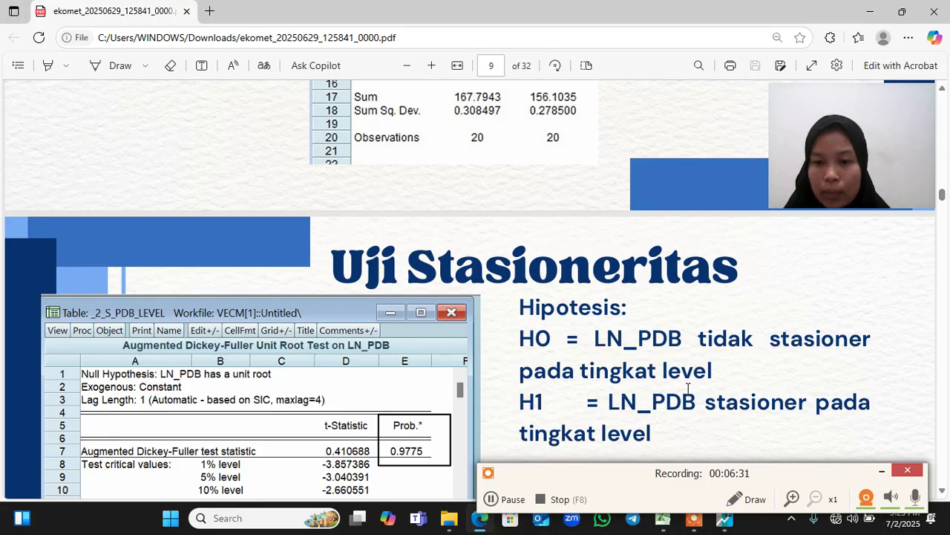
scroll(688, 389, down, 5)
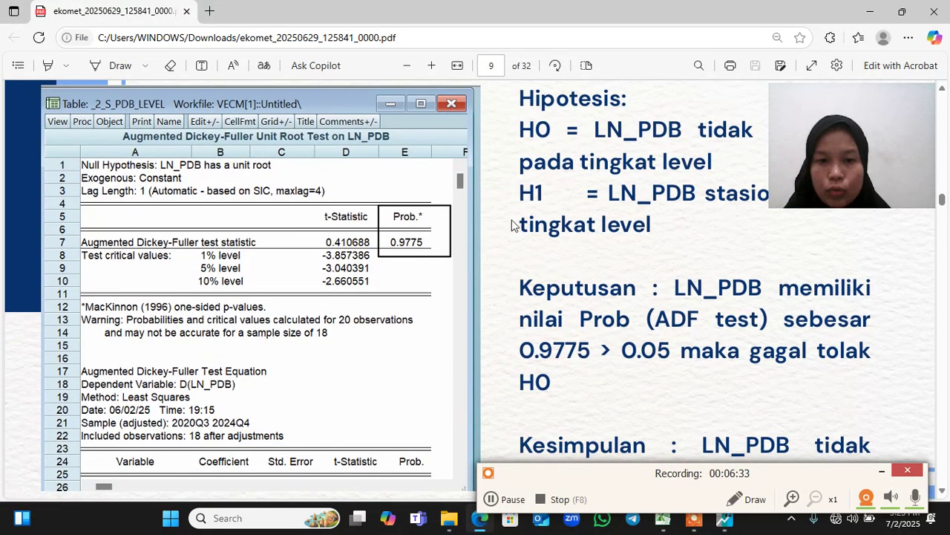
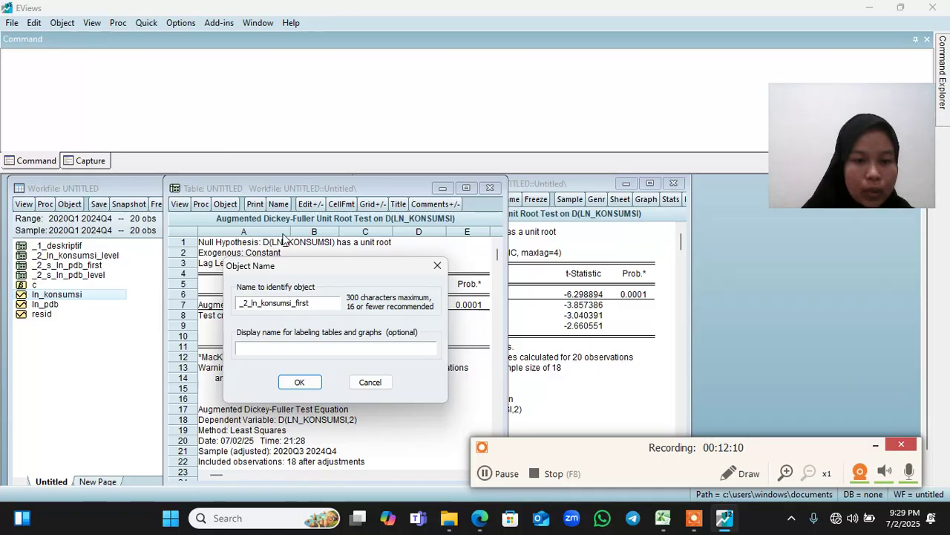
- Name the frozen first-difference unit root table _2_ln_konsumsi_first and close it
click(299, 383)
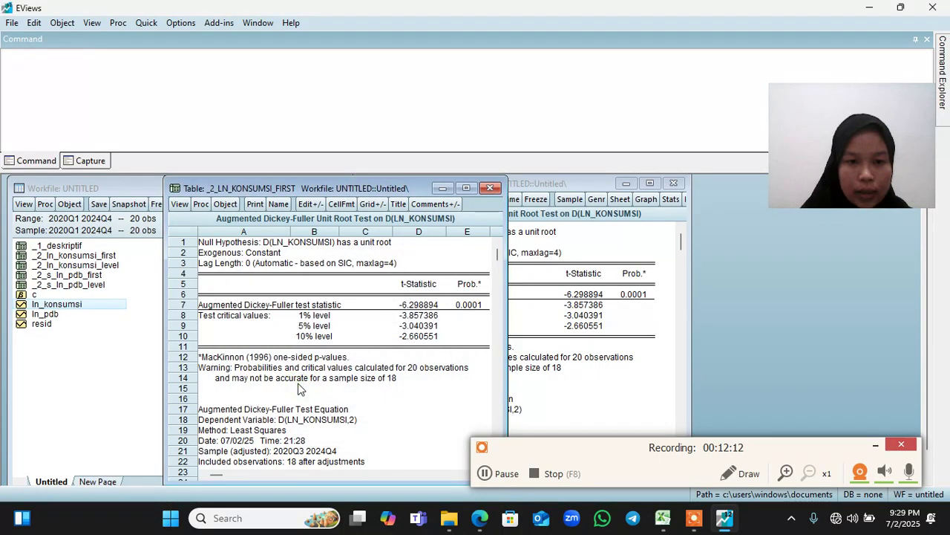
click(496, 189)
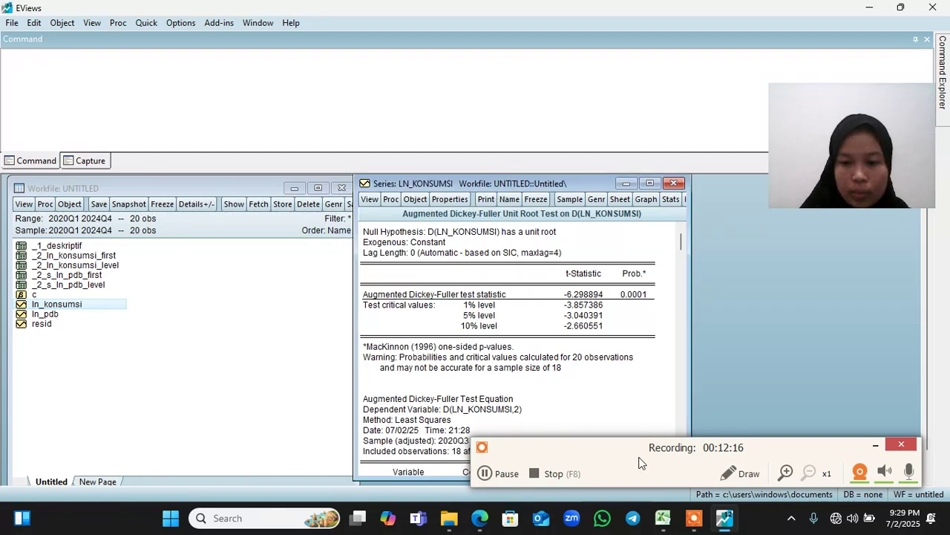
- Switch to the PDF slides in Edge and review the Uji Stasioneritas summary table on page 13
click(445, 413)
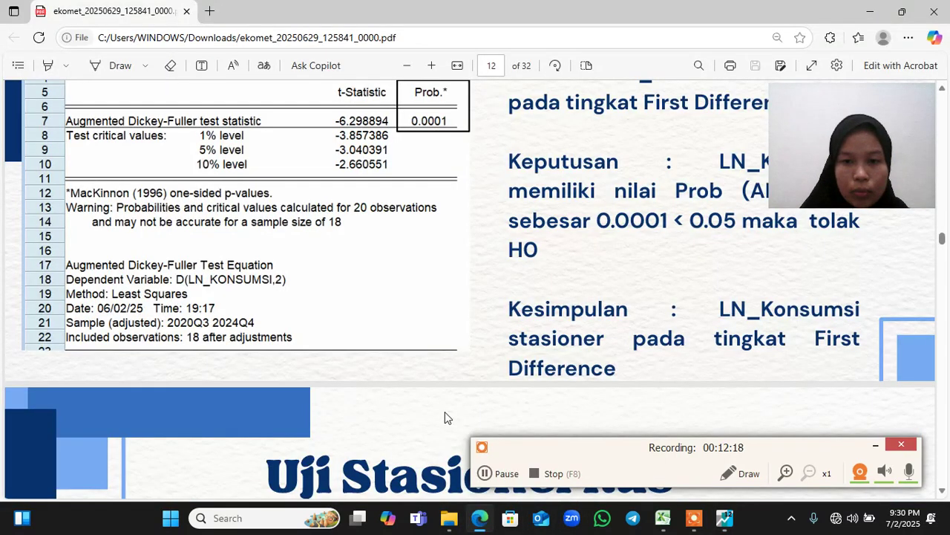
scroll(440, 404, down, 5)
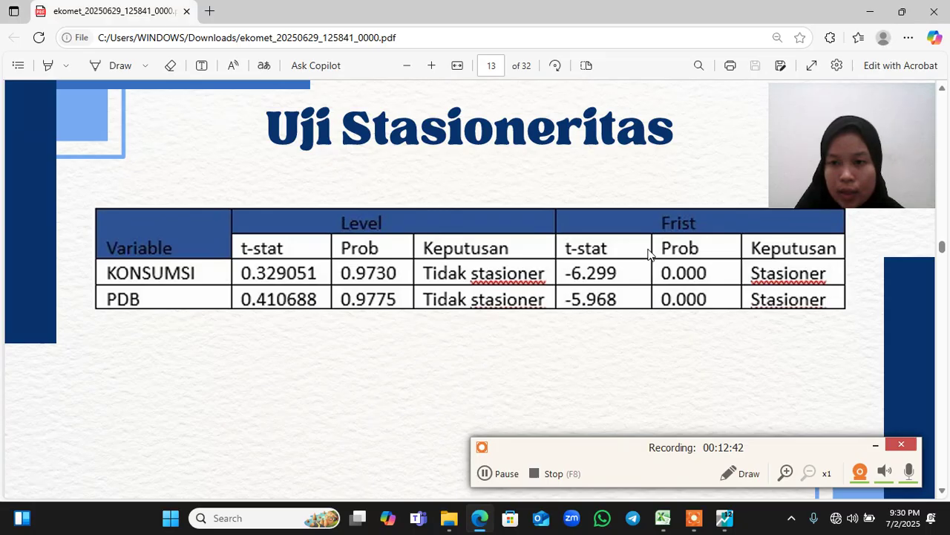
click(494, 477)
click(495, 476)
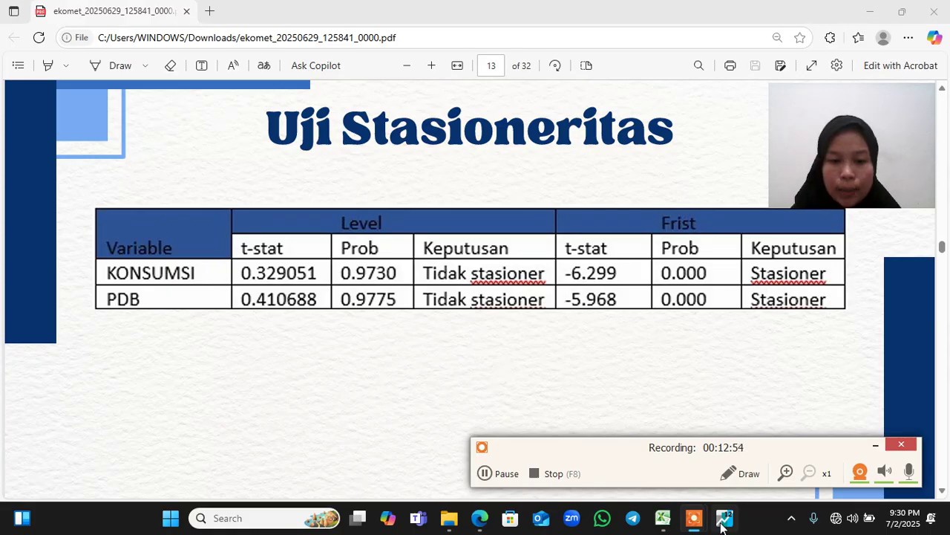
- Return to EViews, close the ln_konsumsi series window and clear the workfile selection
click(702, 472)
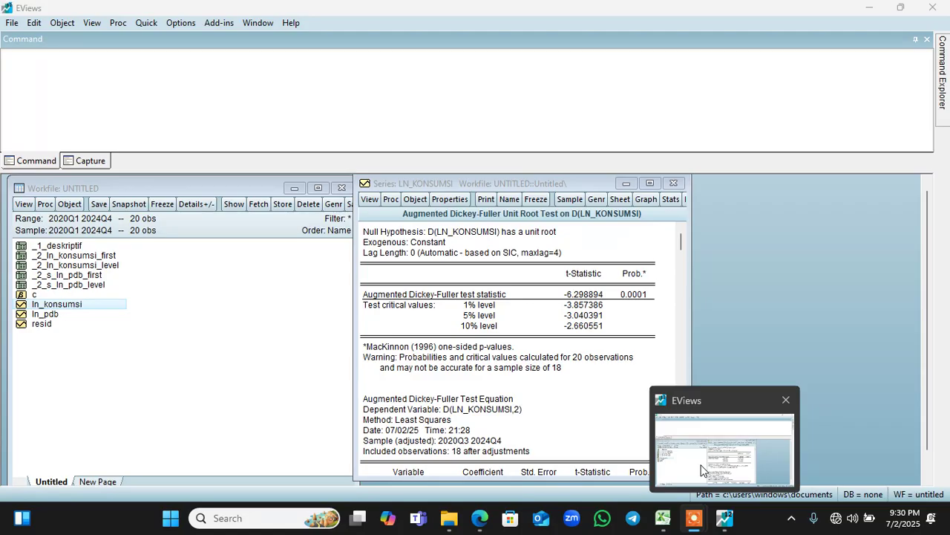
click(702, 472)
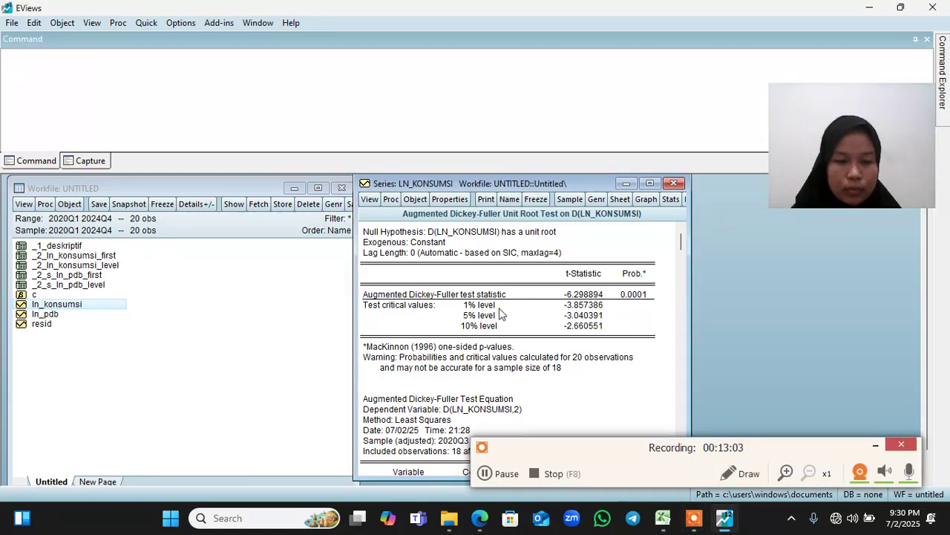
click(681, 184)
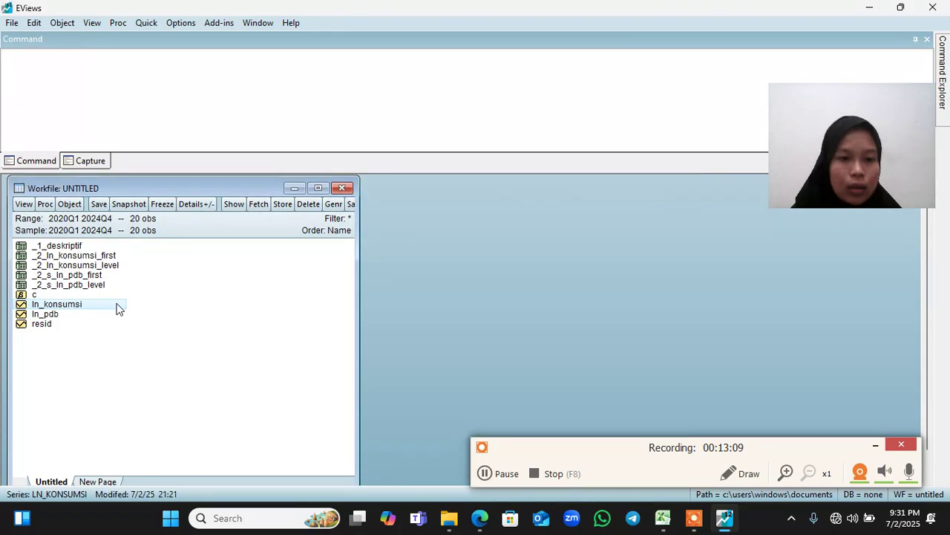
click(274, 357)
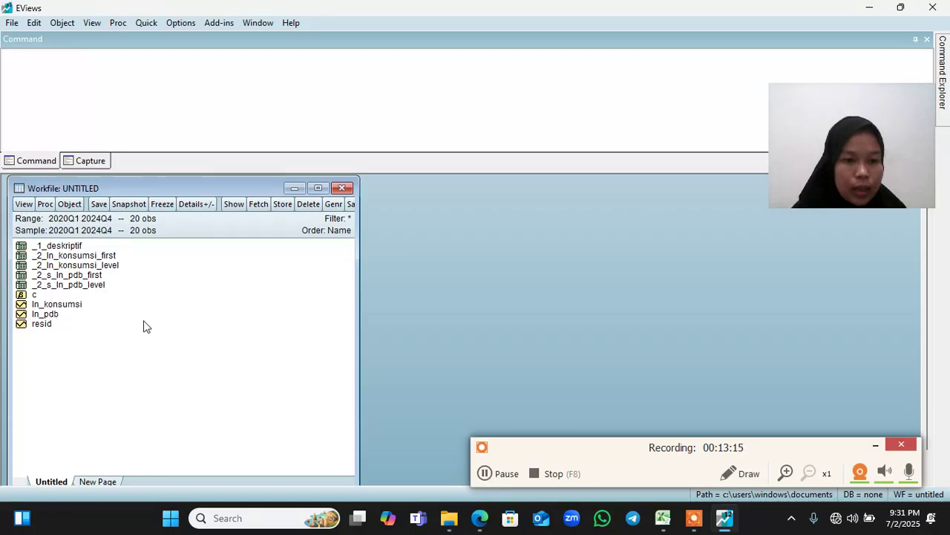
- Estimate a standard VAR of ln_pdb and ln_konsumsi over 2020q1 2024q4 with lag intervals 1 2 and c as exogenous variable
click(51, 315)
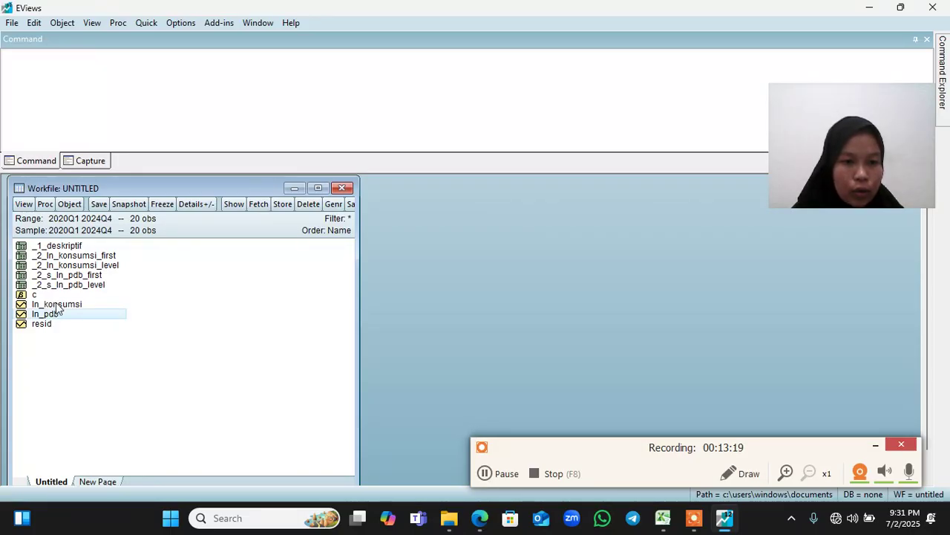
ctrl+click(56, 305)
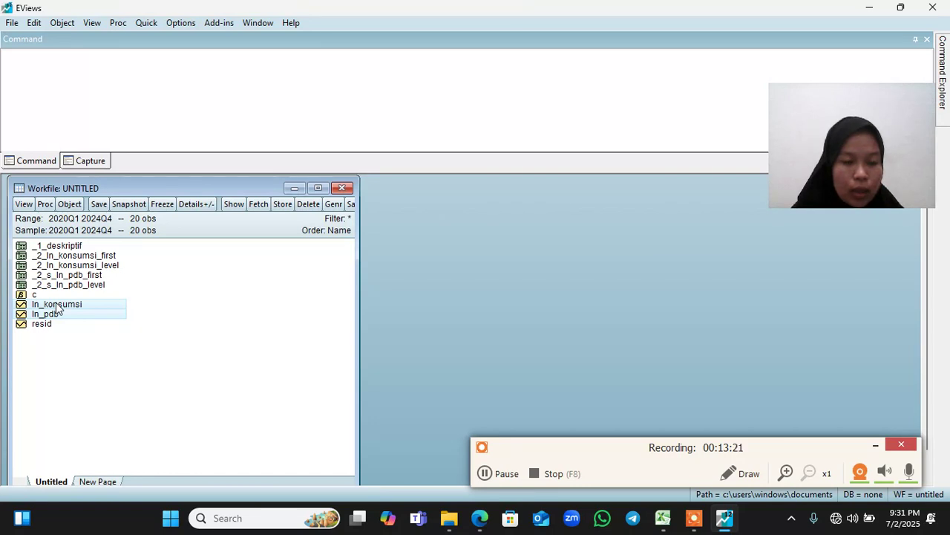
right_click(58, 307)
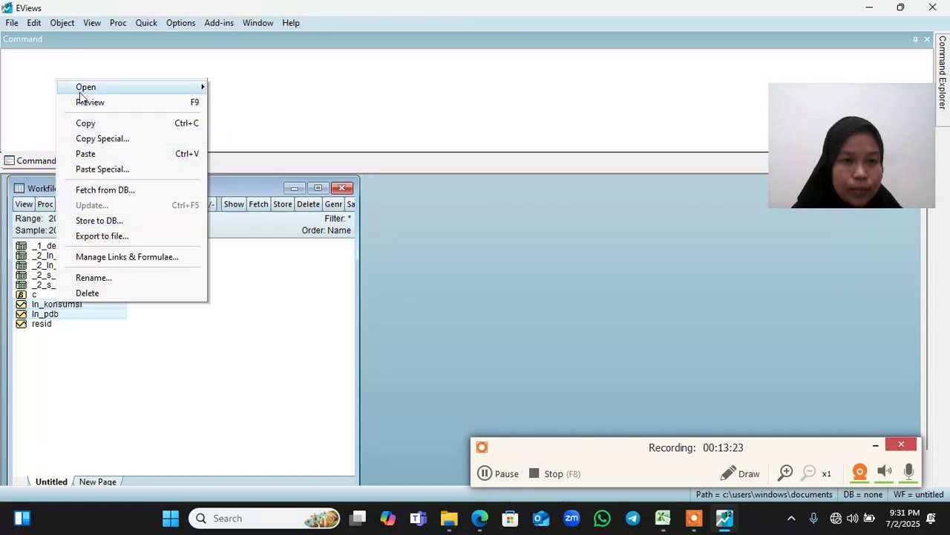
mouse_move(80, 91)
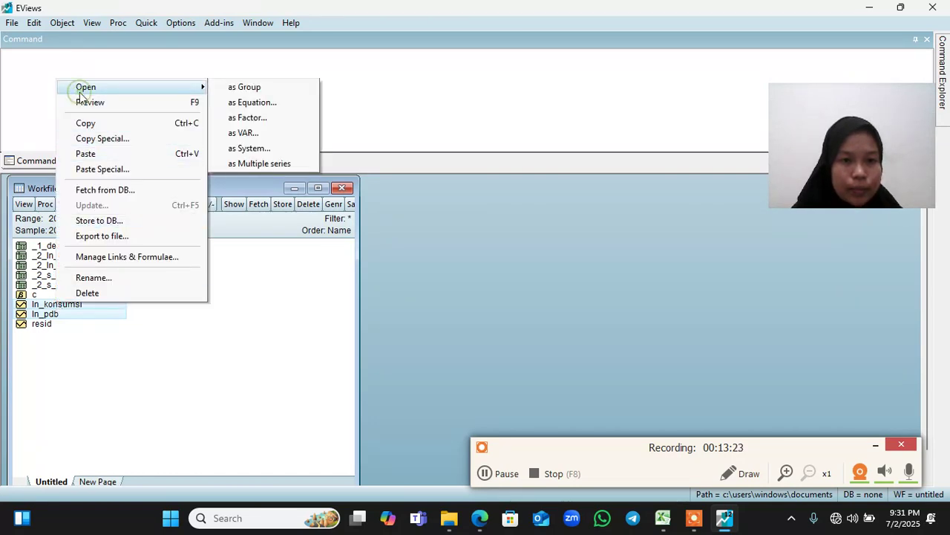
click(245, 134)
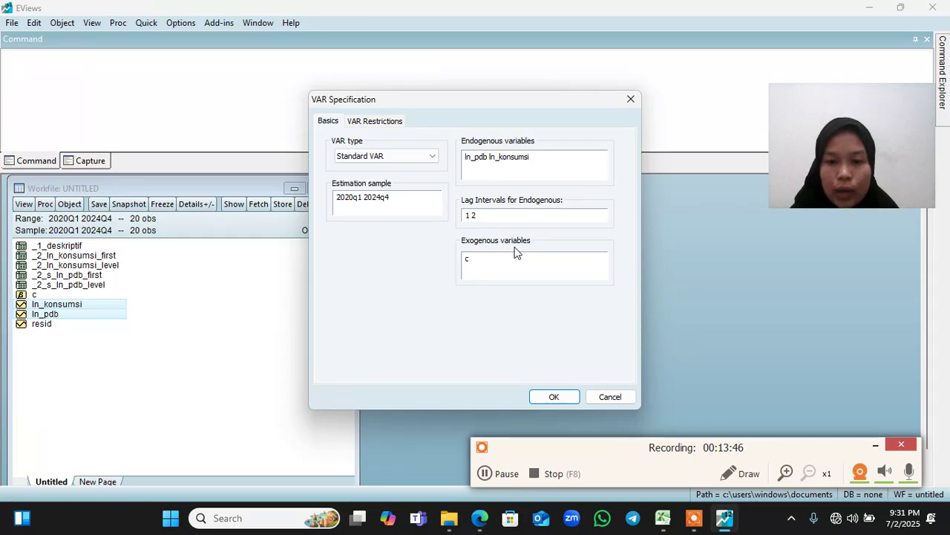
click(467, 261)
text(c)
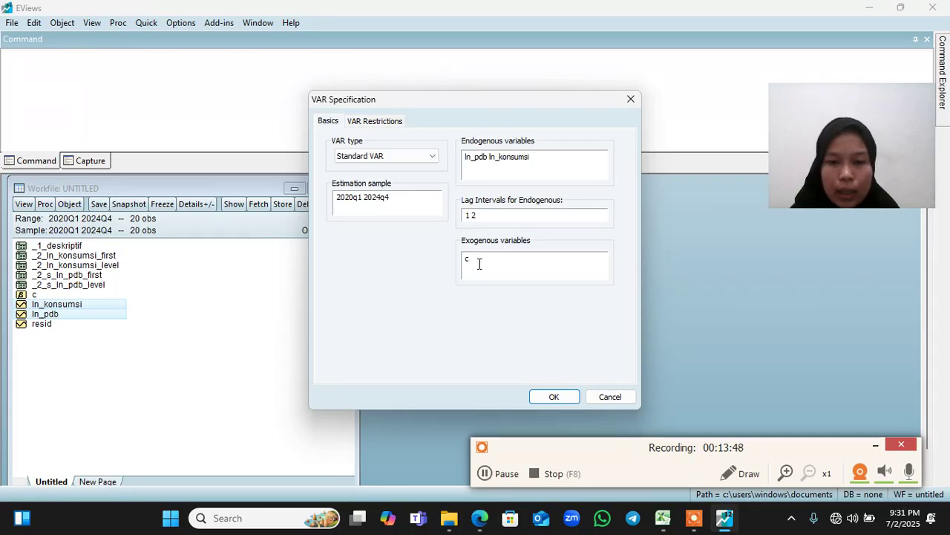
click(555, 397)
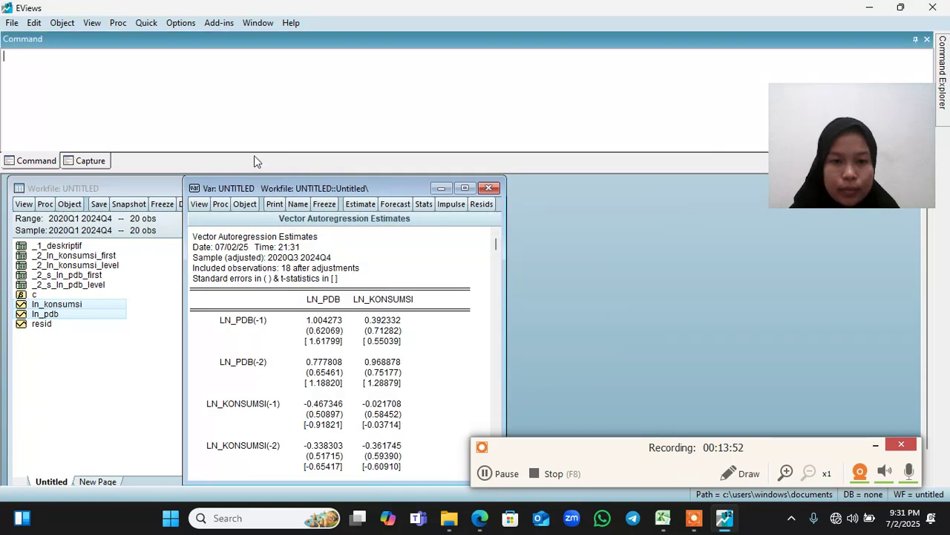
- Place the VAR window beside the workfile window and display its lag length criteria with 4 lags included
drag(283, 192, 463, 194)
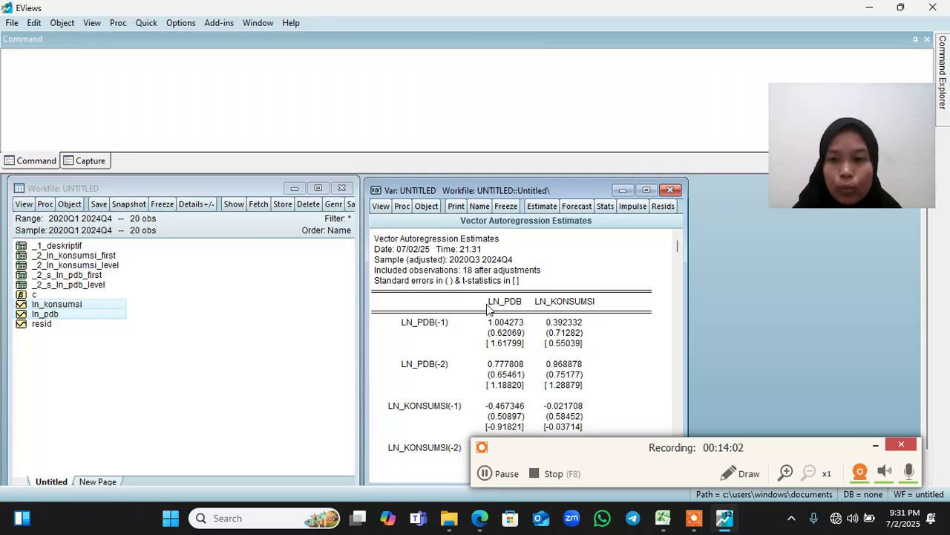
click(381, 208)
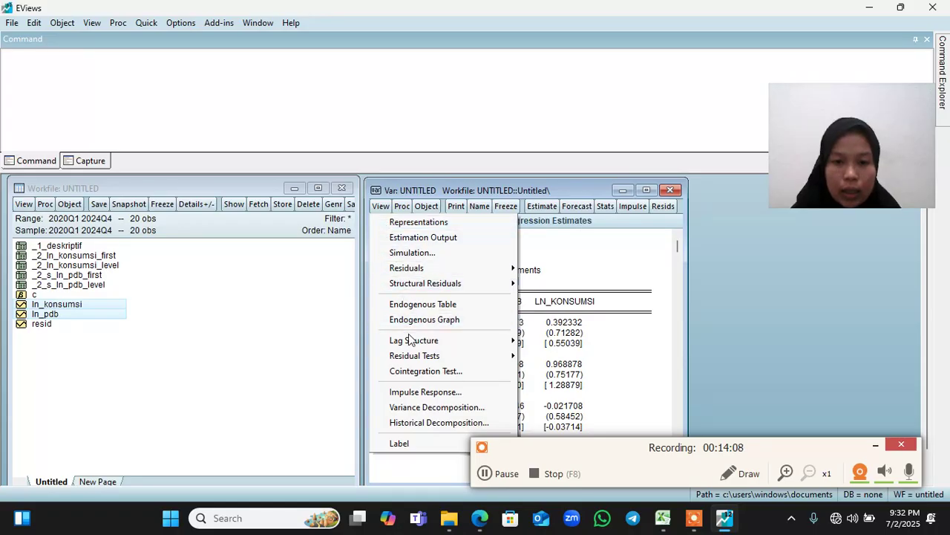
mouse_move(409, 344)
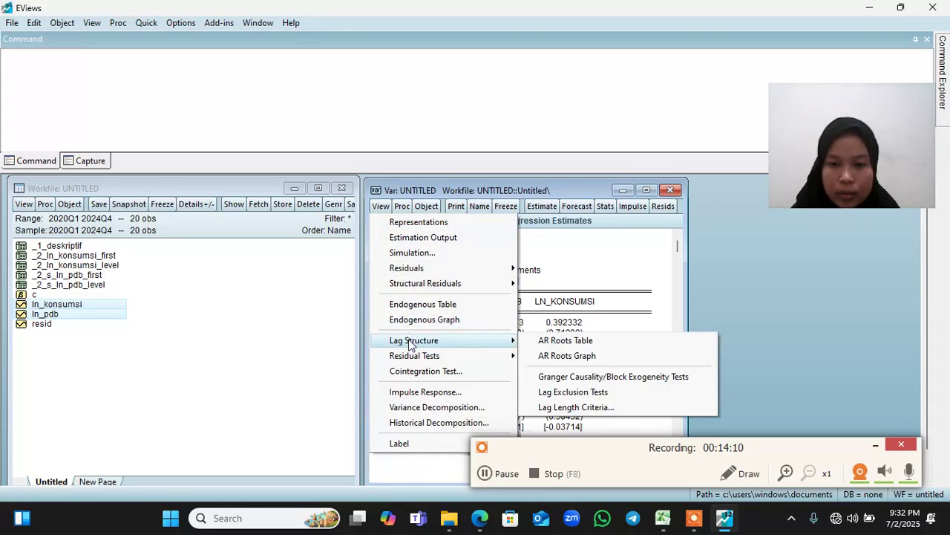
mouse_move(473, 355)
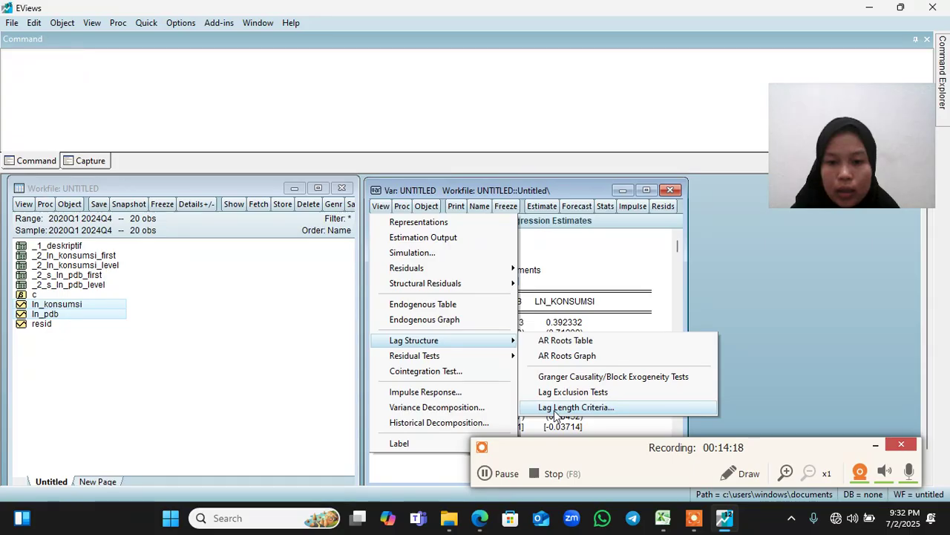
click(556, 408)
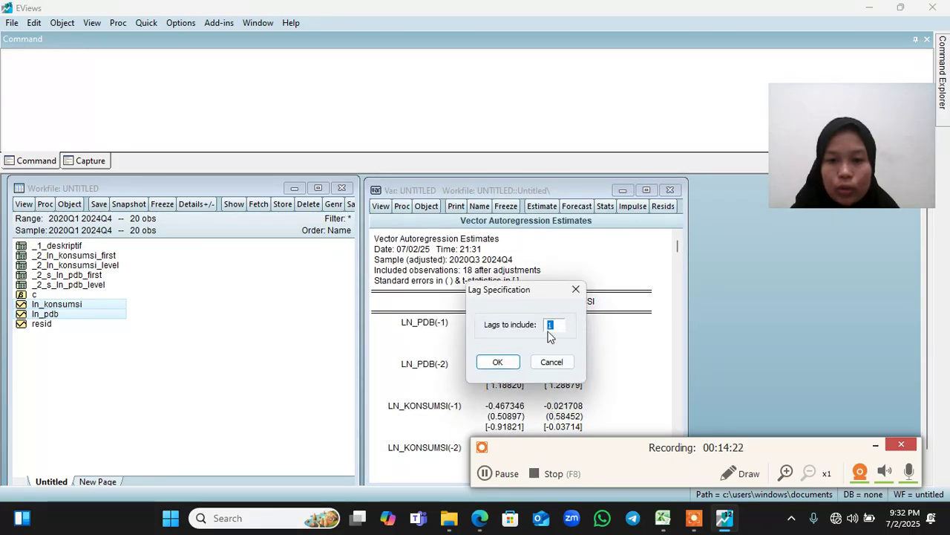
text(4)
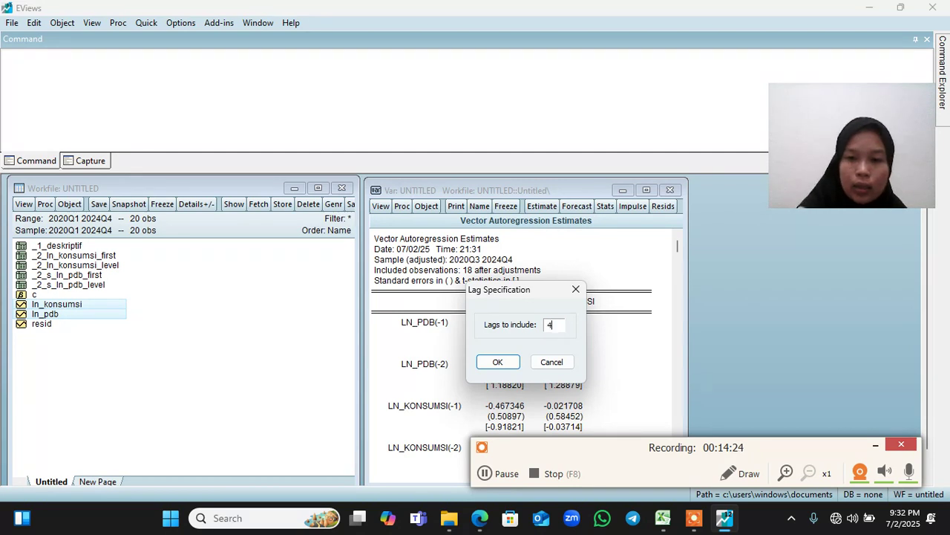
click(509, 364)
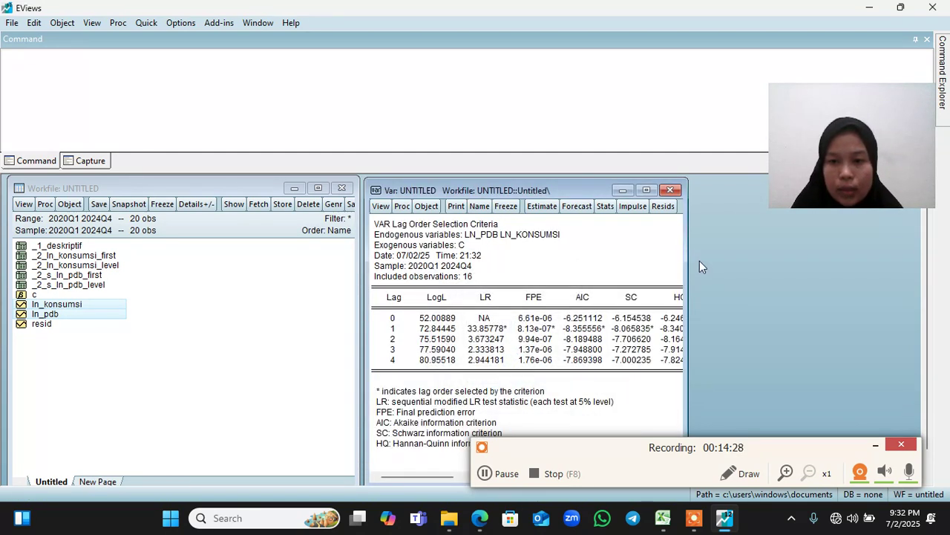
- Widen the VAR window so that the HQ column of the lag order selection table is fully shown
drag(687, 258, 741, 258)
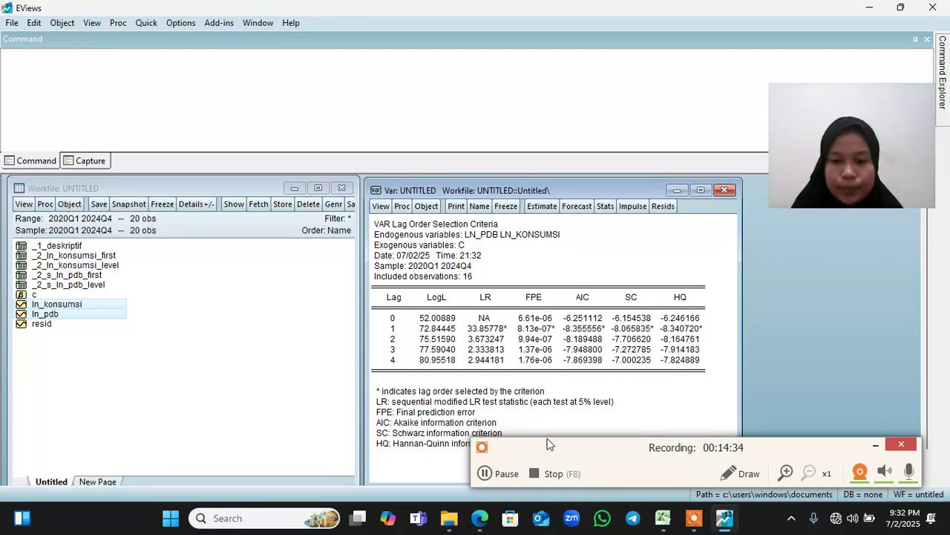
click(489, 478)
click(490, 479)
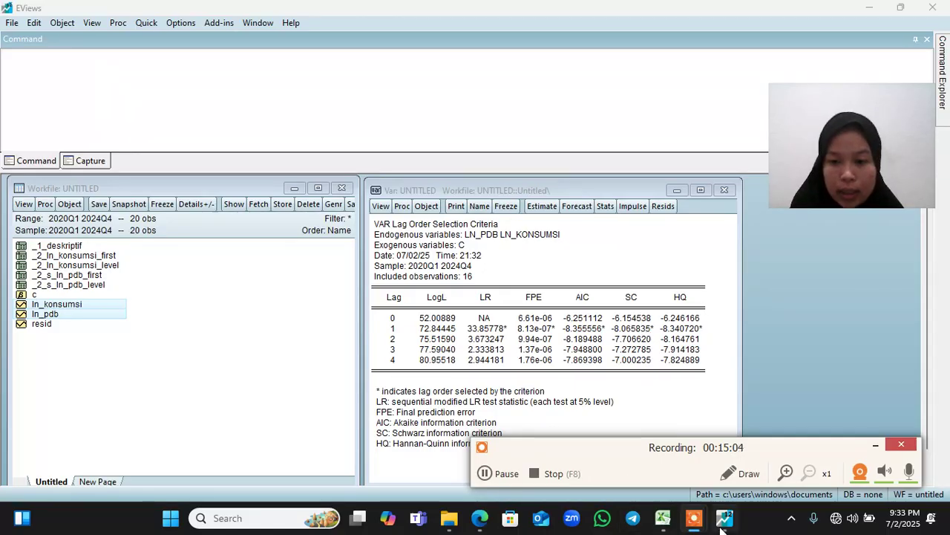
- Switch to the PDF slides in Edge and review the optimal lag order explanation on page 14
click(479, 517)
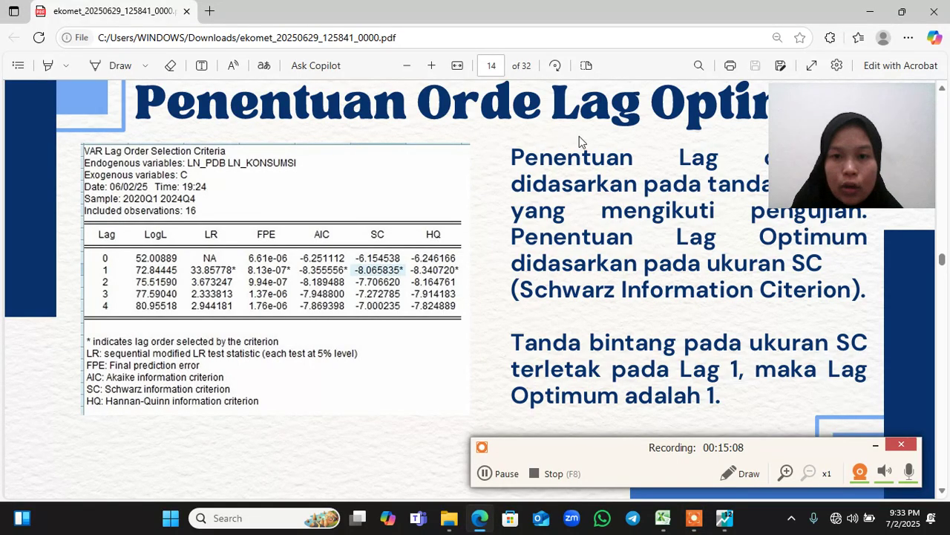
scroll(605, 269, up, 3)
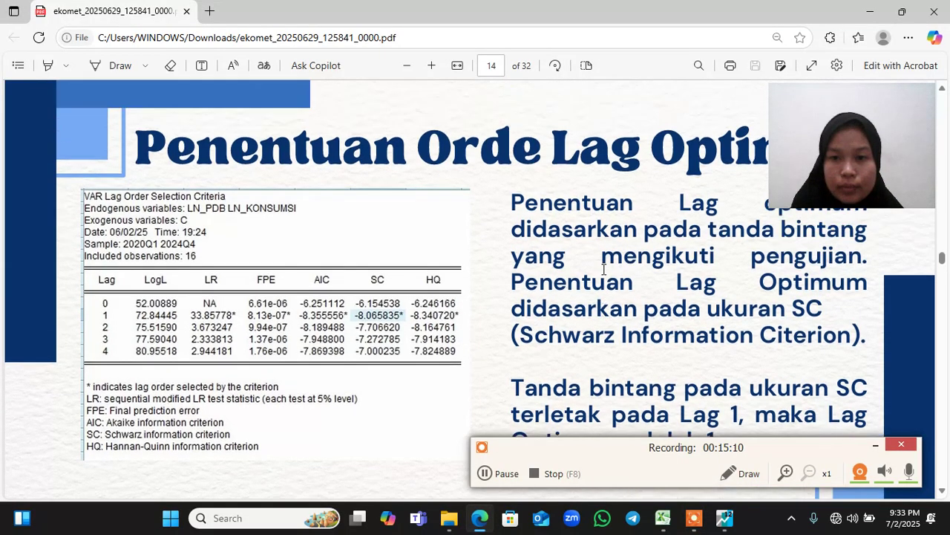
scroll(592, 293, down, 2)
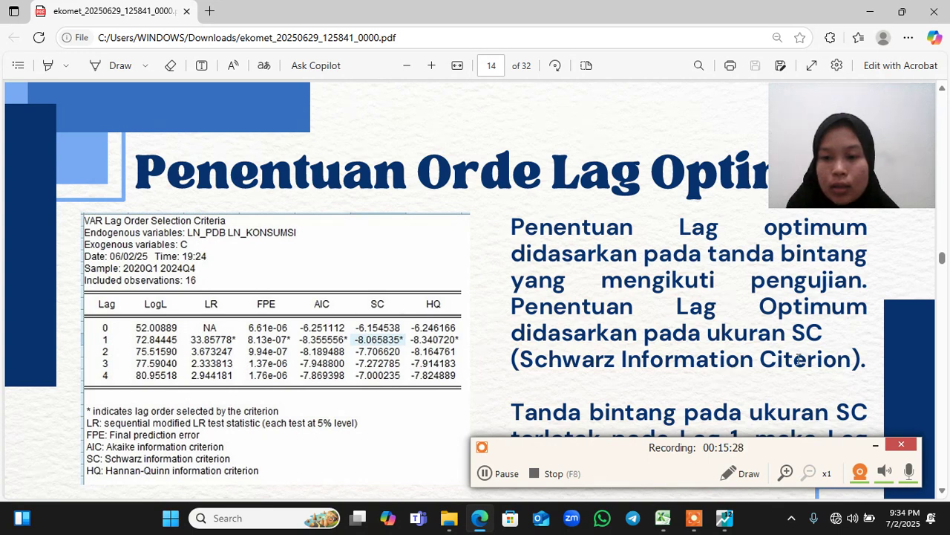
scroll(622, 309, down, 1)
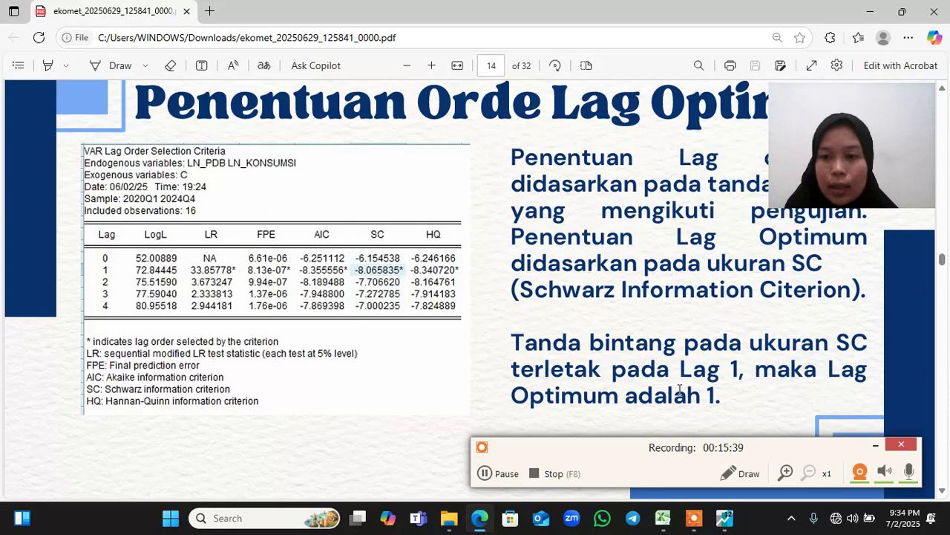
click(502, 473)
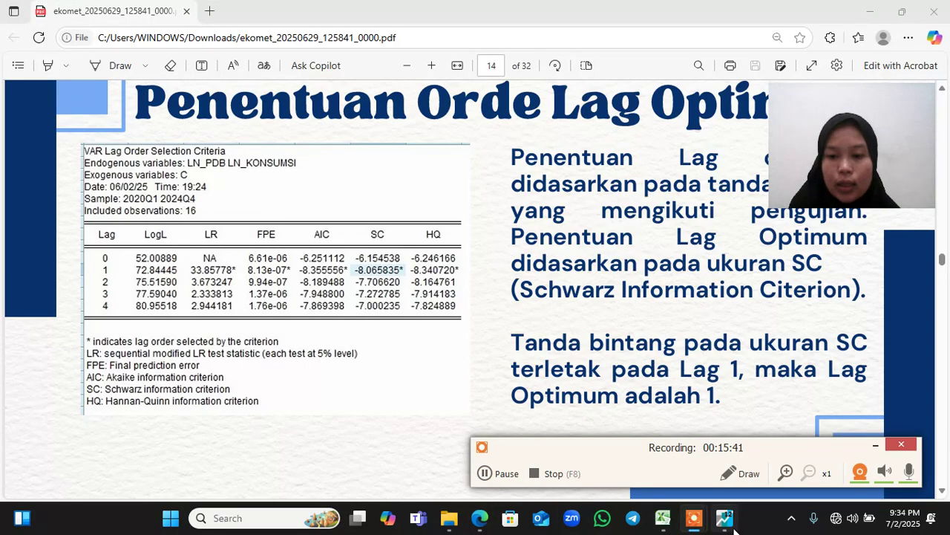
- Return to EViews, freeze the lag order selection output as a table named _3_lag_optimum_sc_1 and close the table
click(735, 453)
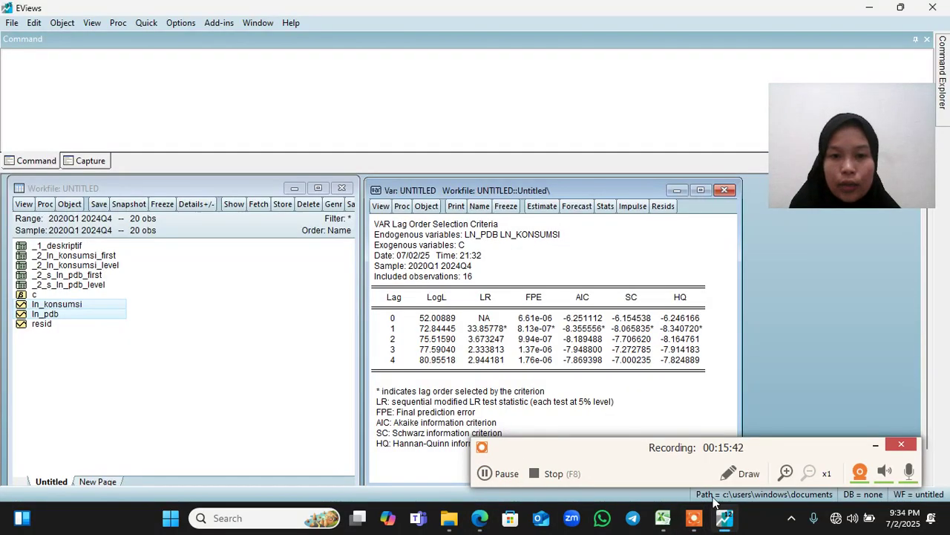
click(505, 206)
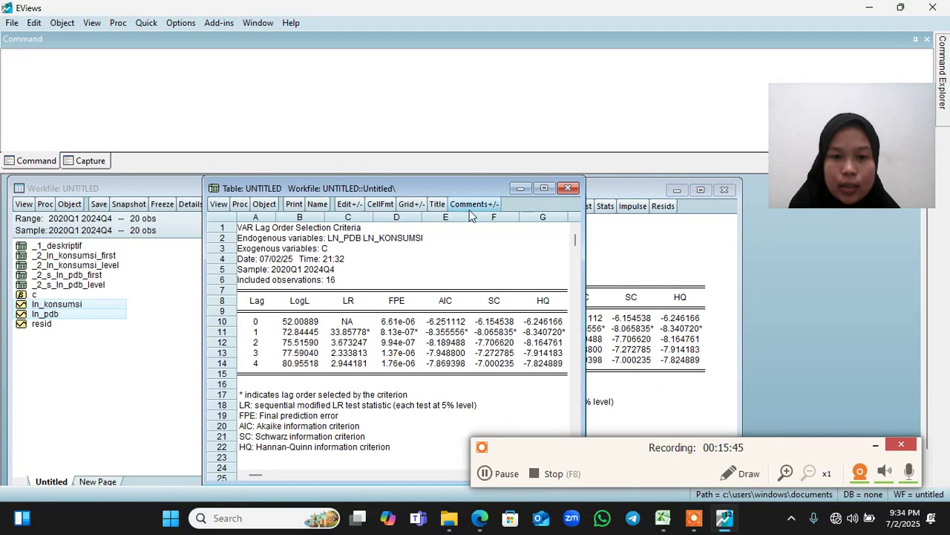
click(317, 205)
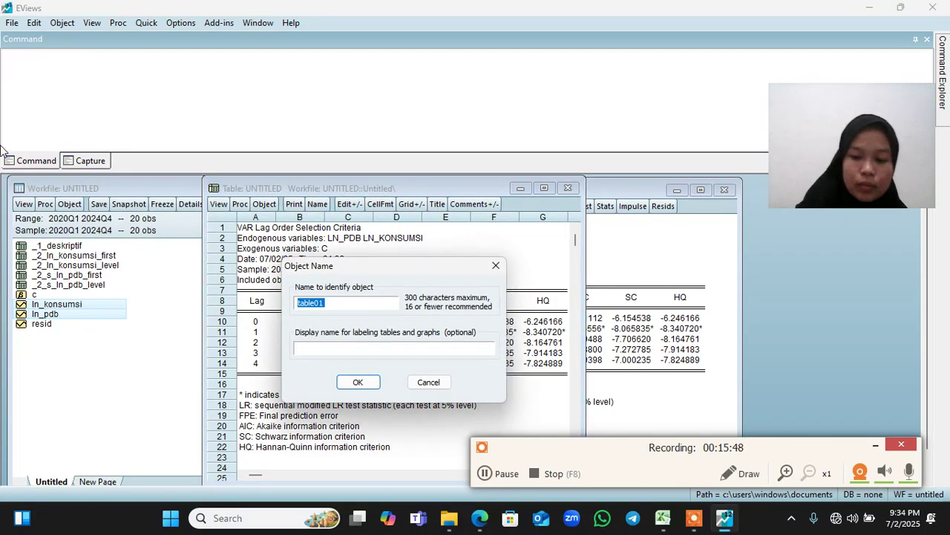
text(_3_)
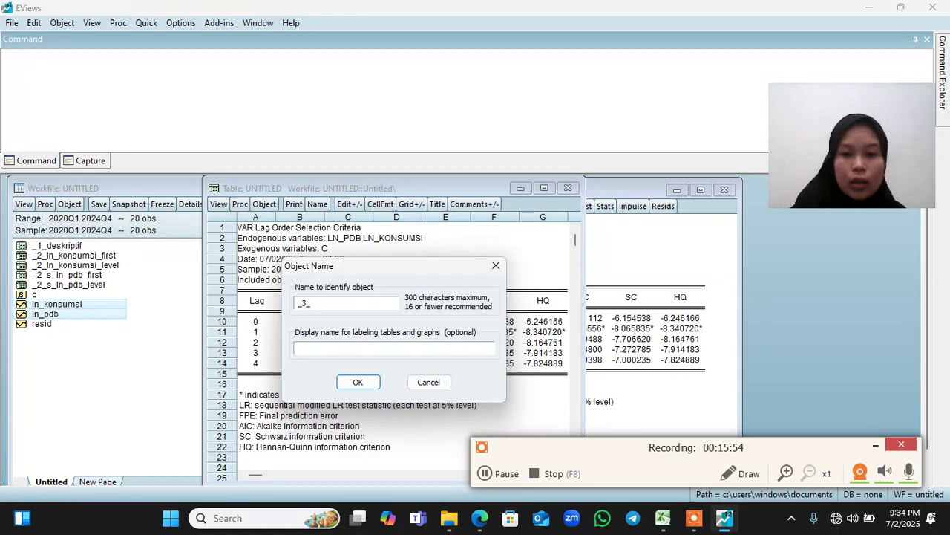
text(lag_op)
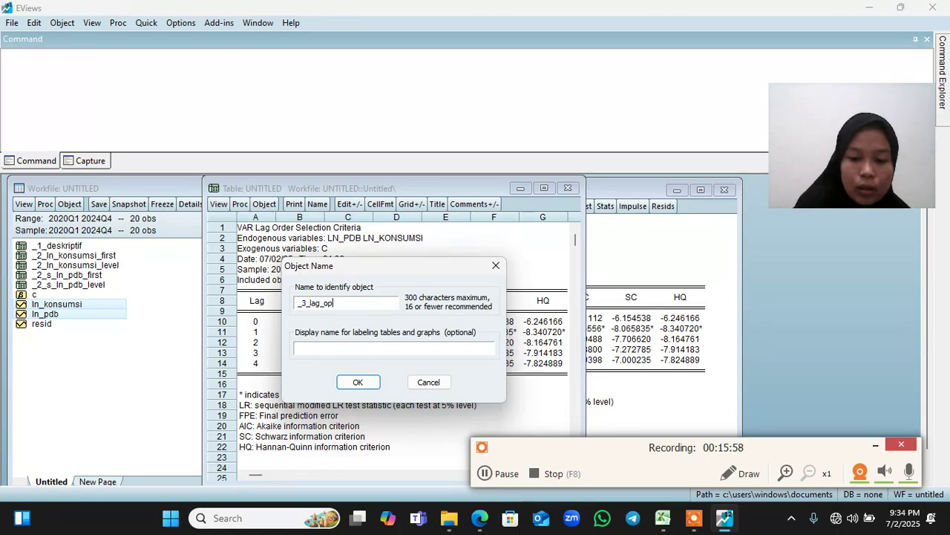
text(timum_sc_1)
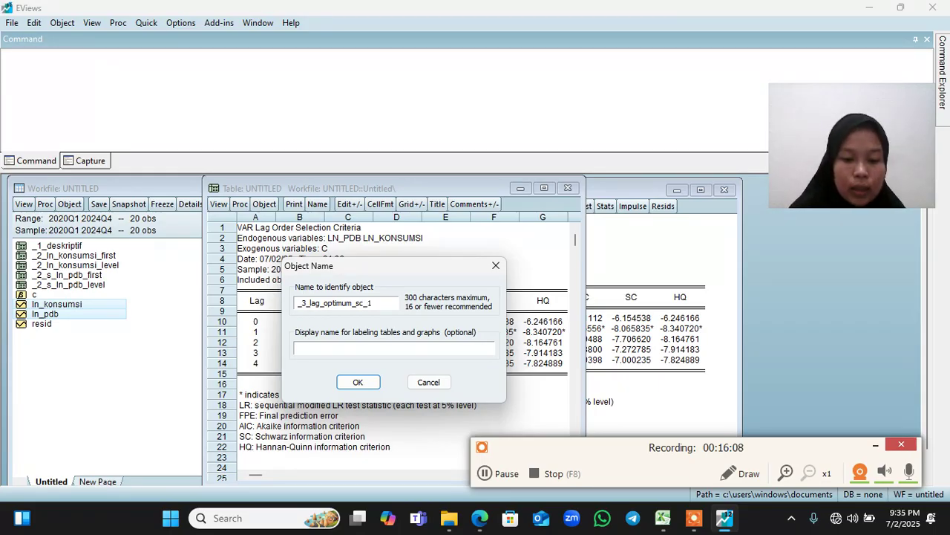
click(359, 383)
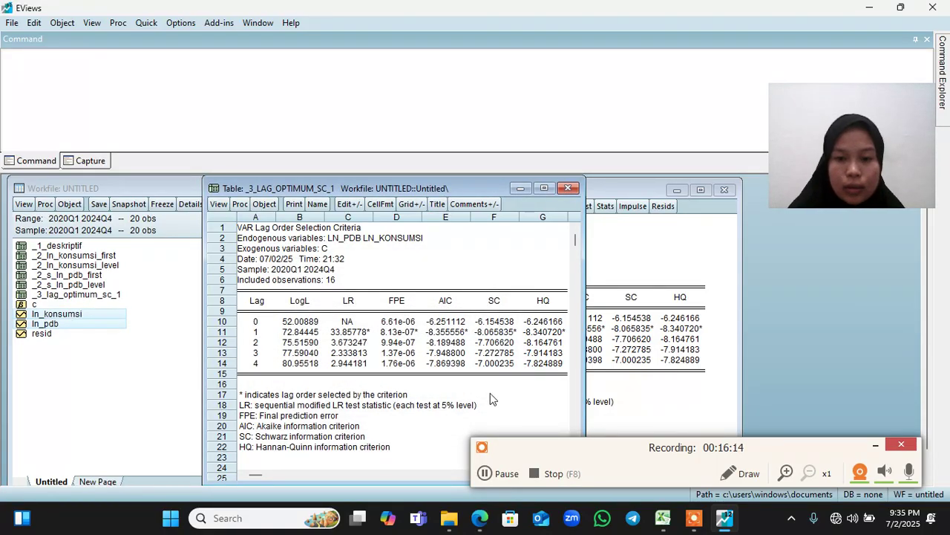
click(486, 472)
click(486, 472)
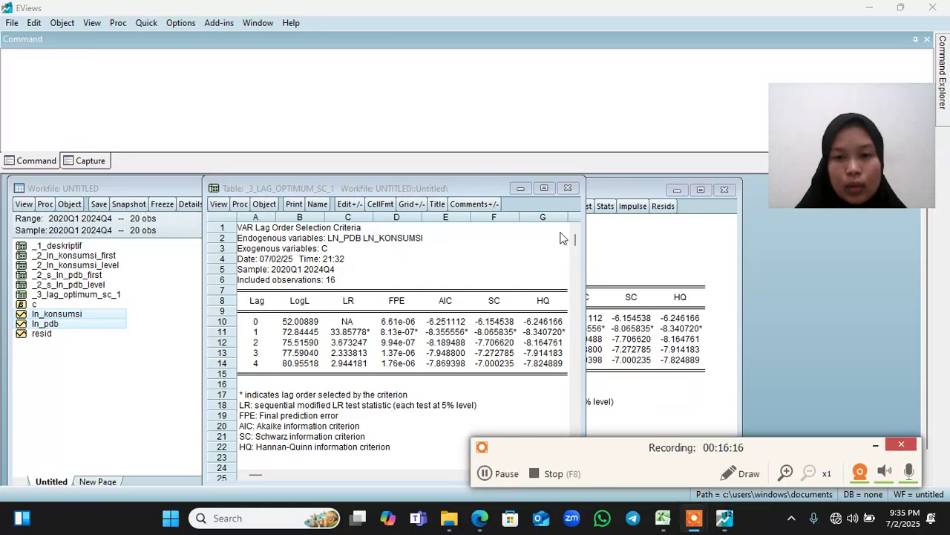
click(568, 189)
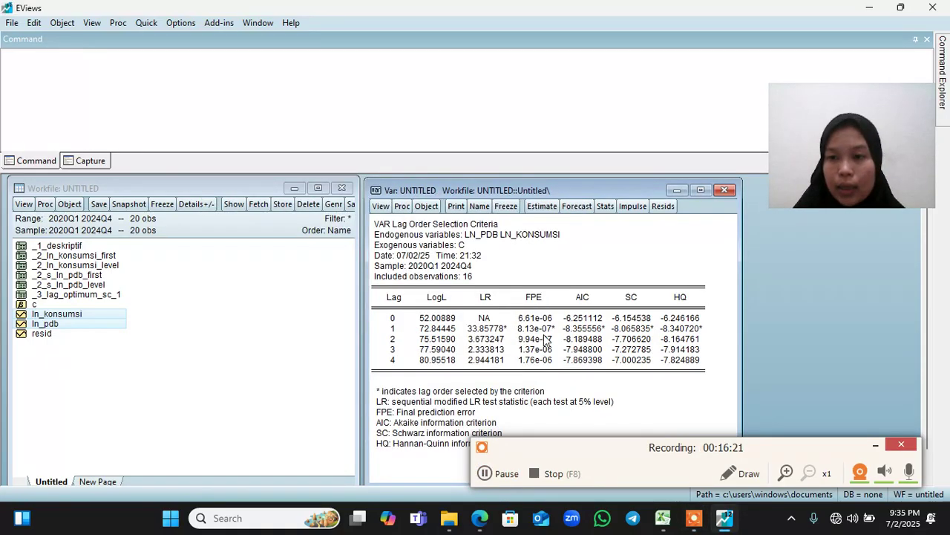
- Re-estimate the standard VAR of ln_pdb and ln_konsumsi with the lag intervals for endogenous set to 1 1
click(541, 206)
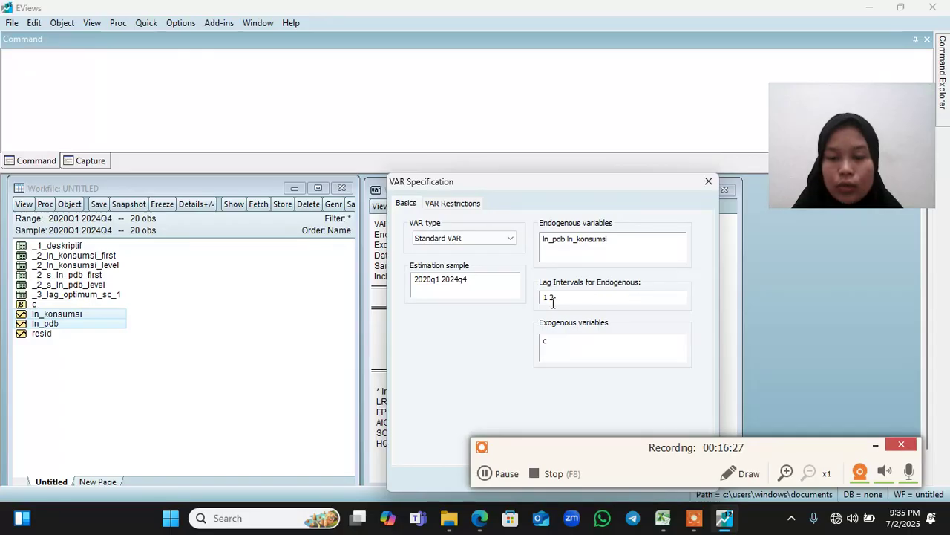
click(558, 296)
key(BackSpace)
text(1)
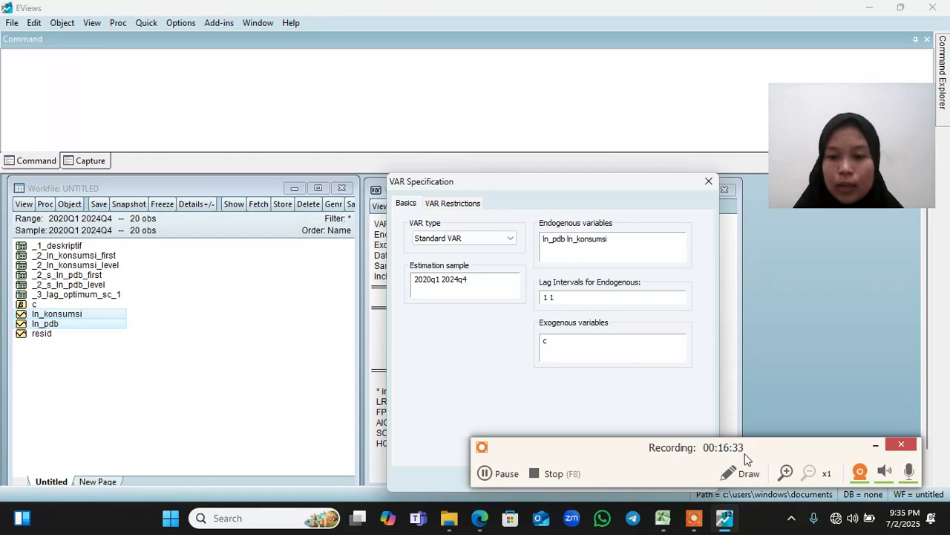
drag(747, 459, 725, 433)
click(642, 482)
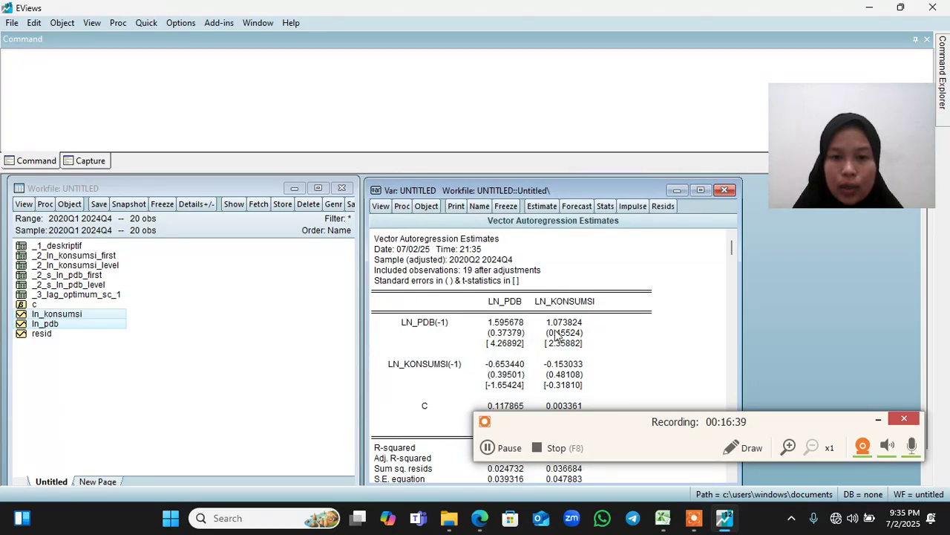
click(488, 448)
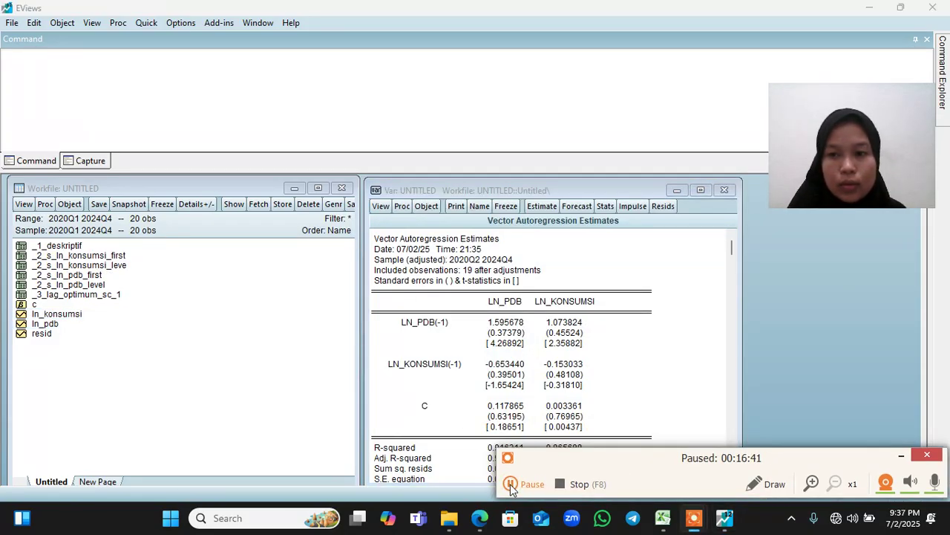
- Display the AR roots table of the re-estimated VAR to check its stability condition
click(510, 484)
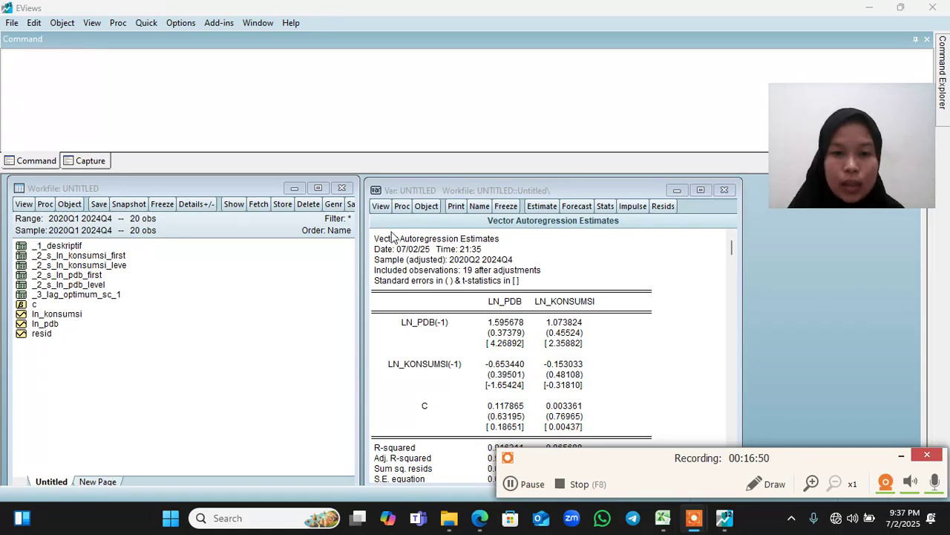
click(381, 206)
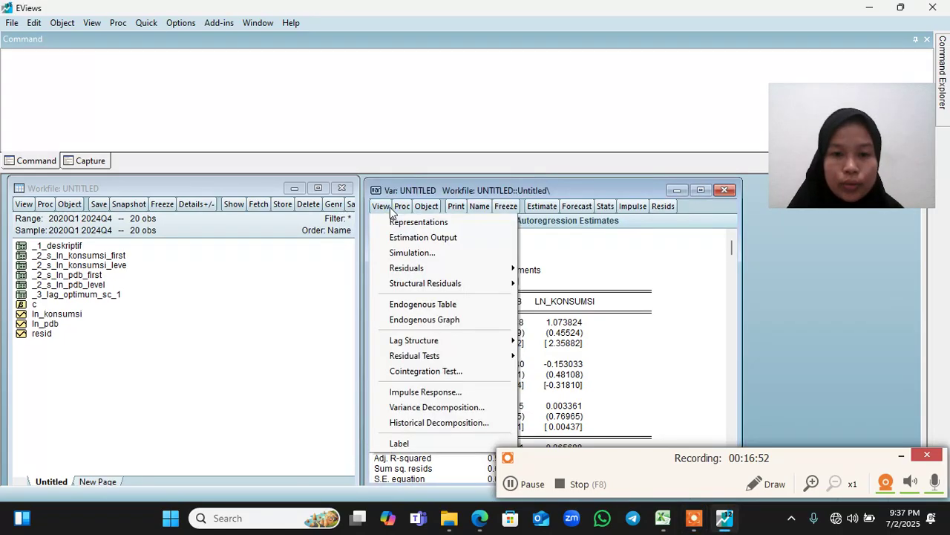
mouse_move(406, 342)
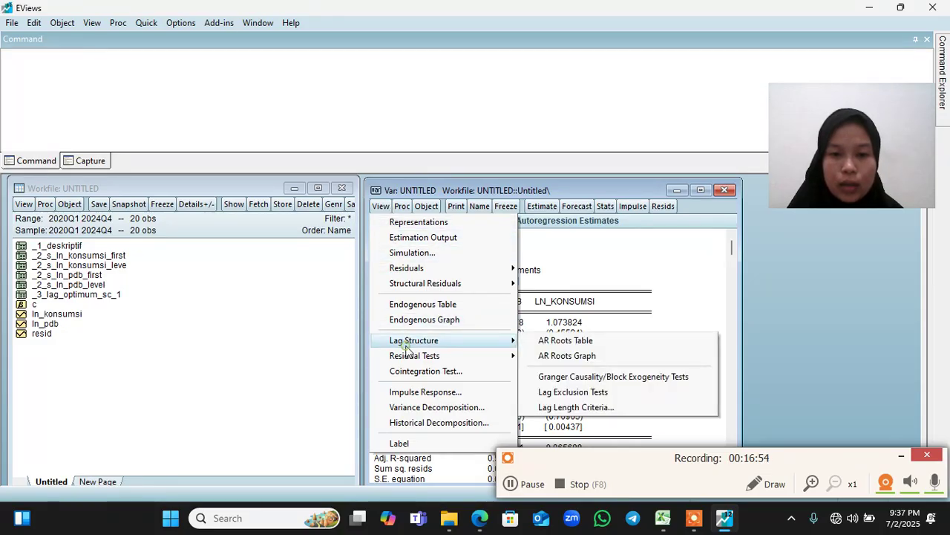
click(542, 343)
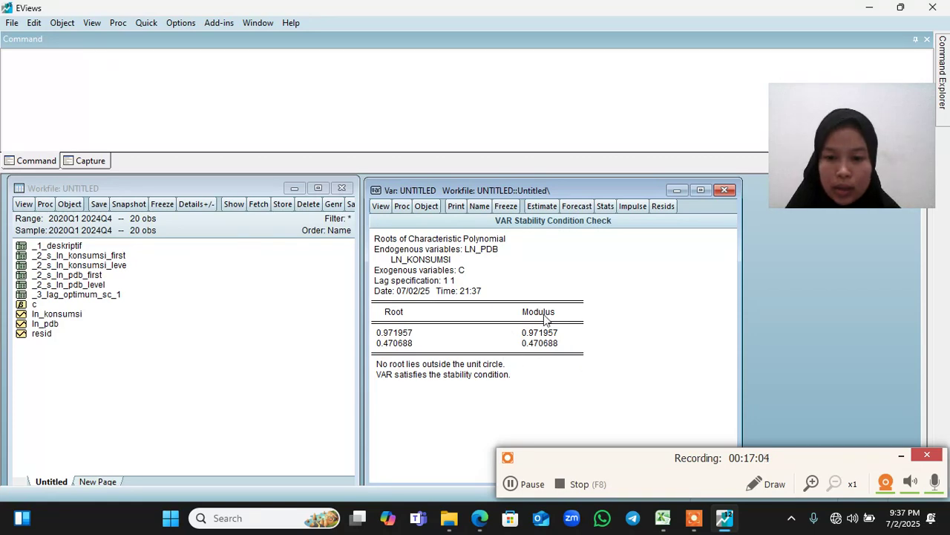
- Switch to the PDF slides in Edge and go to the Pengujian Stabilitas VAR slide on page 15
click(479, 517)
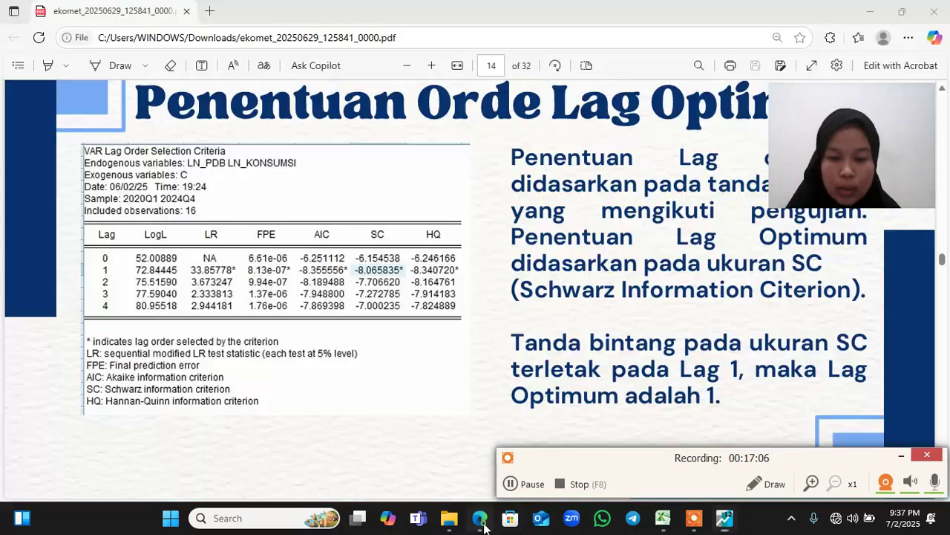
scroll(517, 360, down, 1)
scroll(505, 346, down, 5)
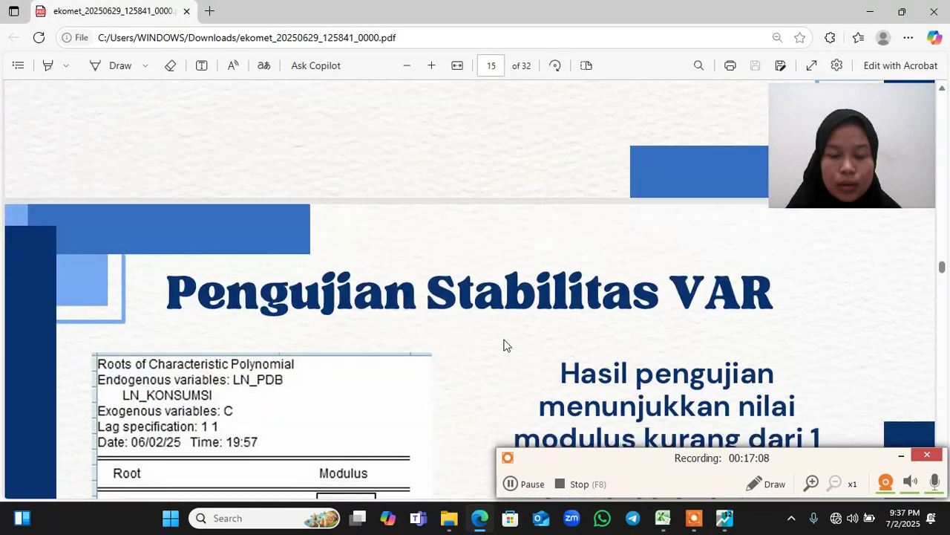
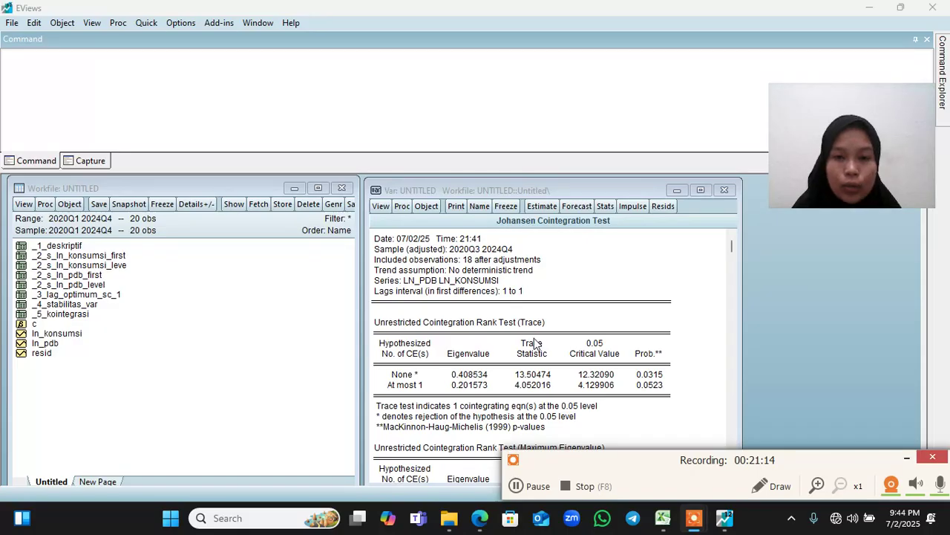
- Re-estimate the VAR object as a Vector Error Correction model of ln_pdb and ln_konsumsi with lag intervals 1 1
click(548, 209)
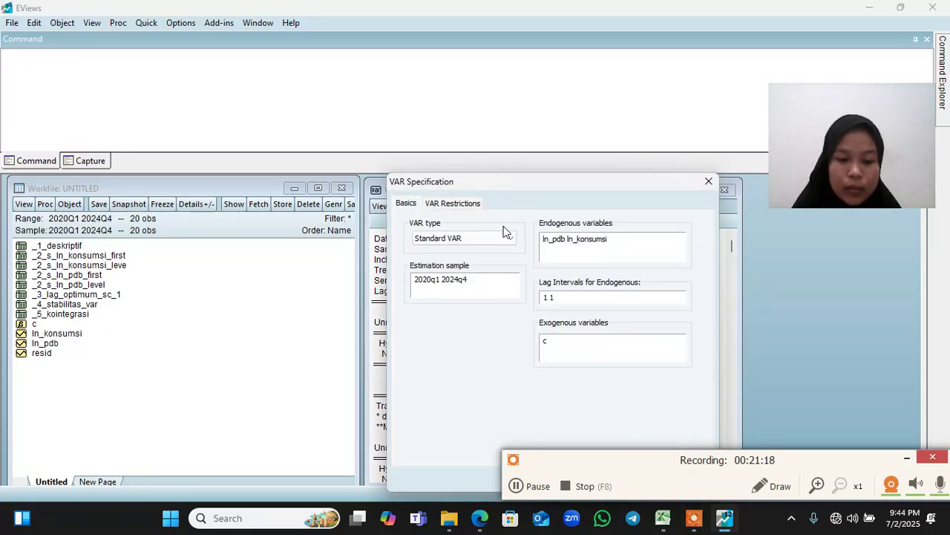
click(456, 242)
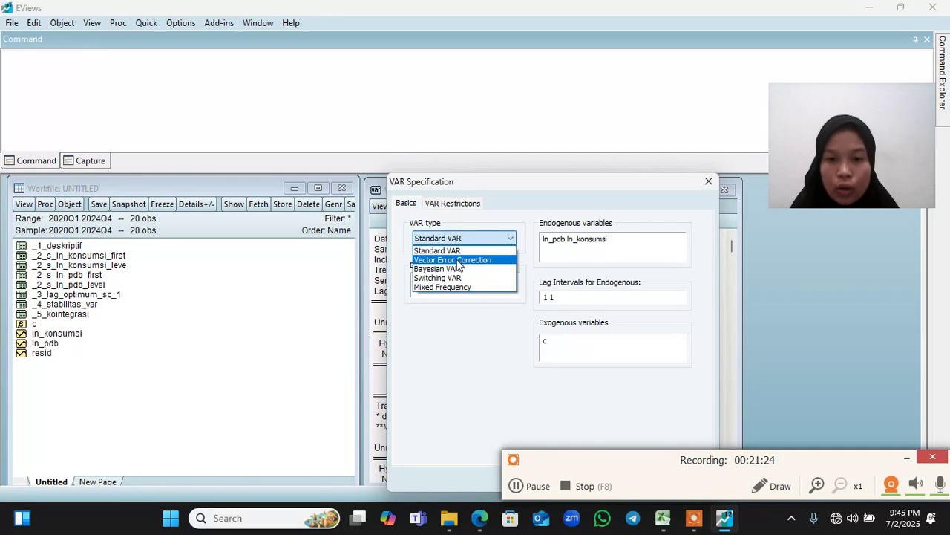
click(458, 262)
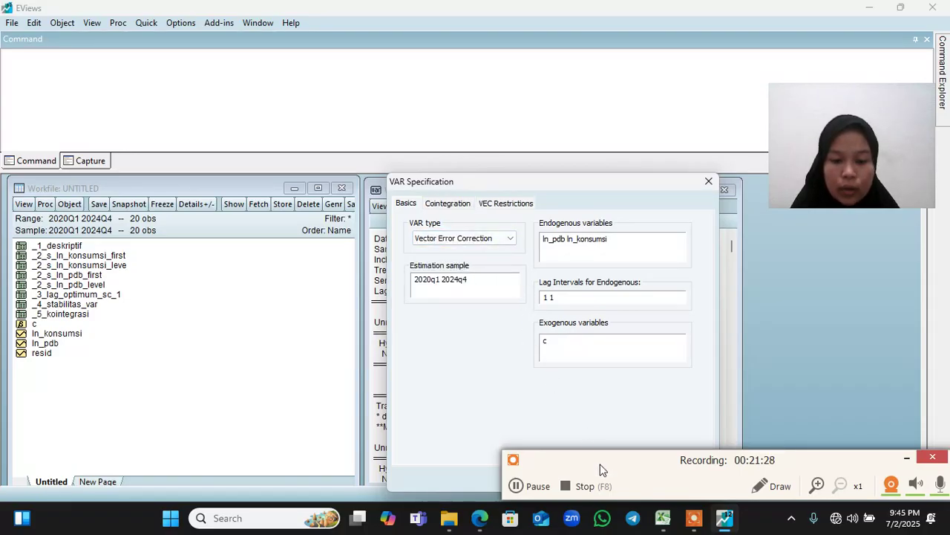
drag(609, 466, 630, 453)
click(621, 480)
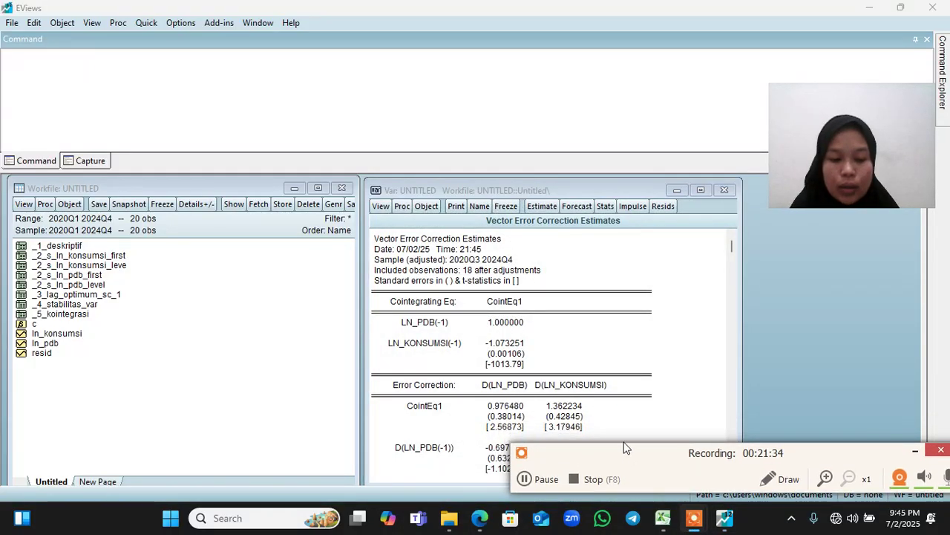
- Freeze the Vector Error Correction estimates as a table, name it _6_vecm, and close the table window
click(505, 206)
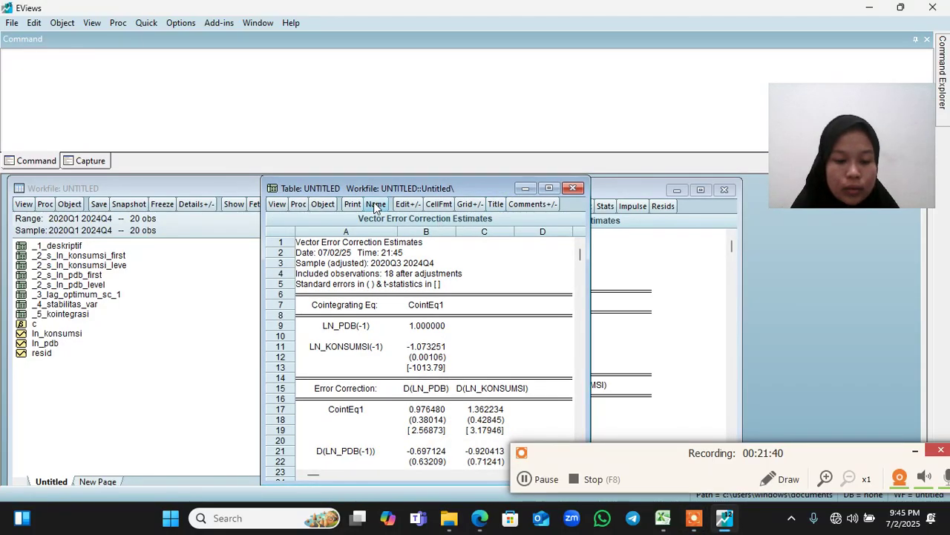
click(553, 479)
click(554, 478)
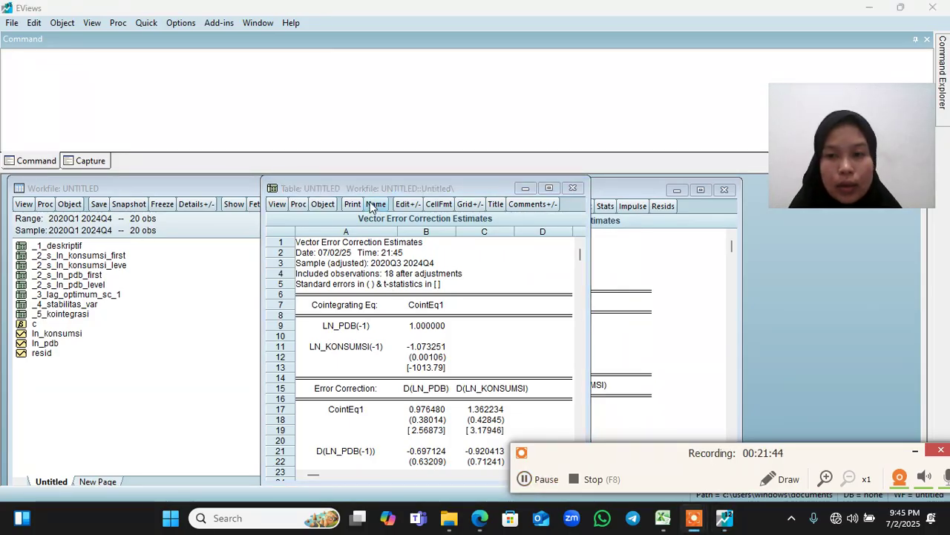
click(374, 204)
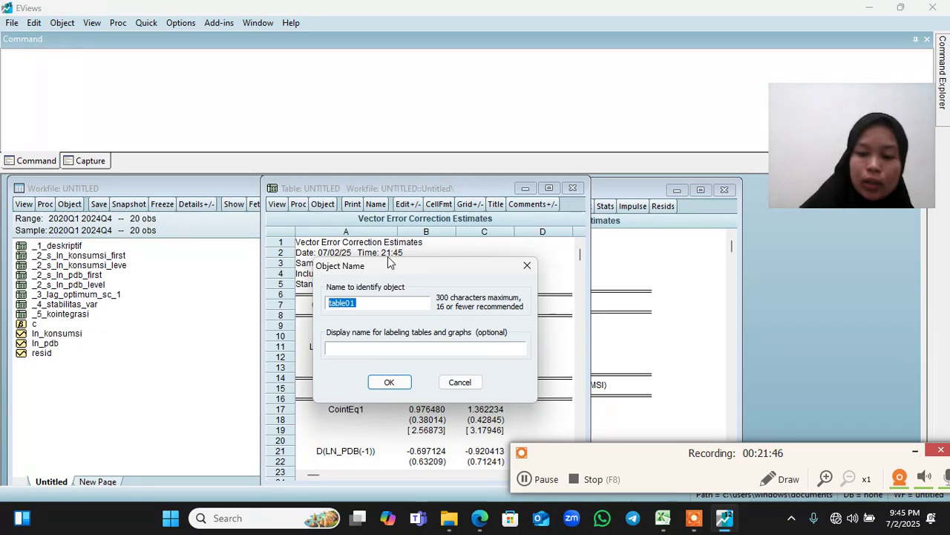
text(_6)
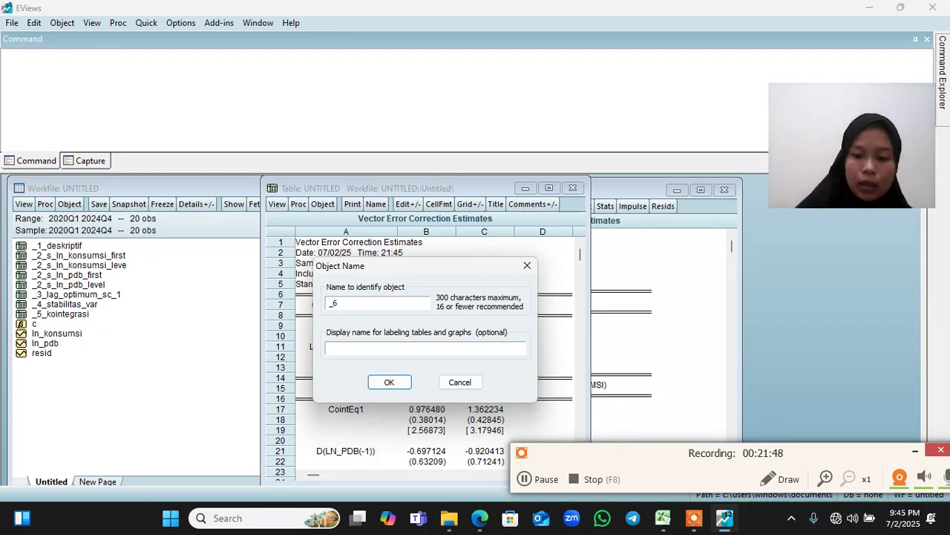
text(_v)
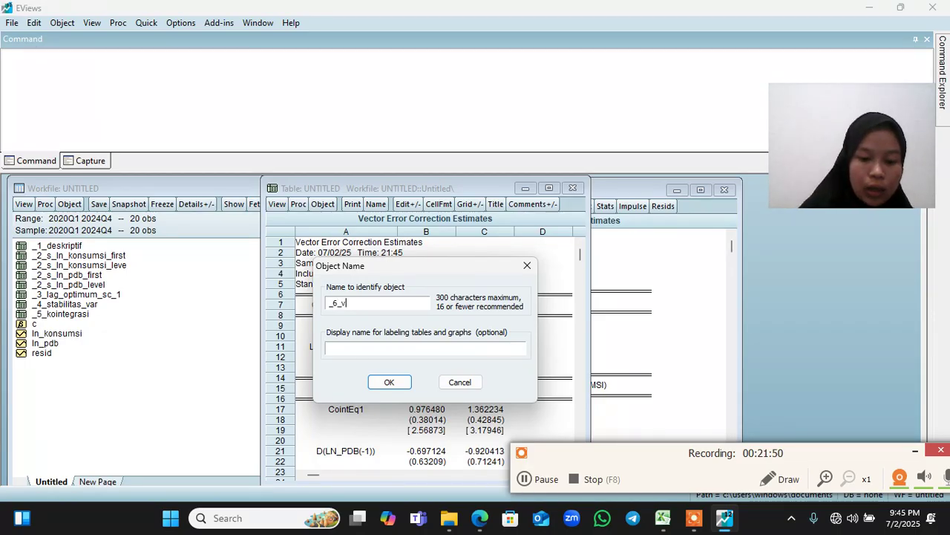
text(ecm)
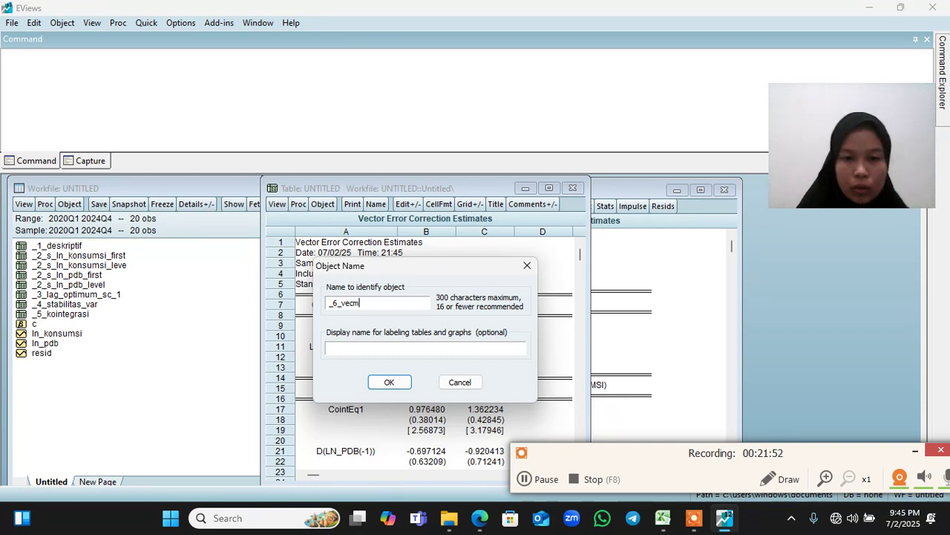
click(401, 382)
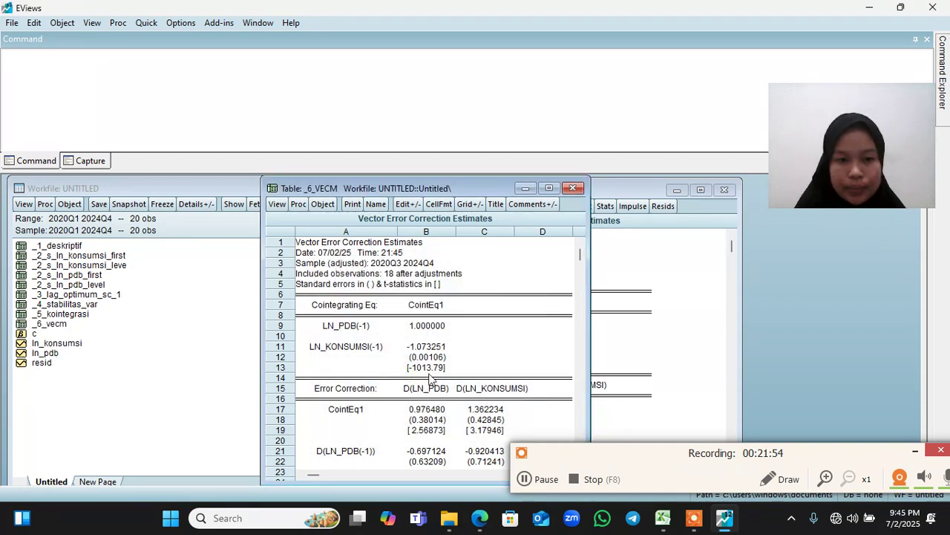
click(575, 187)
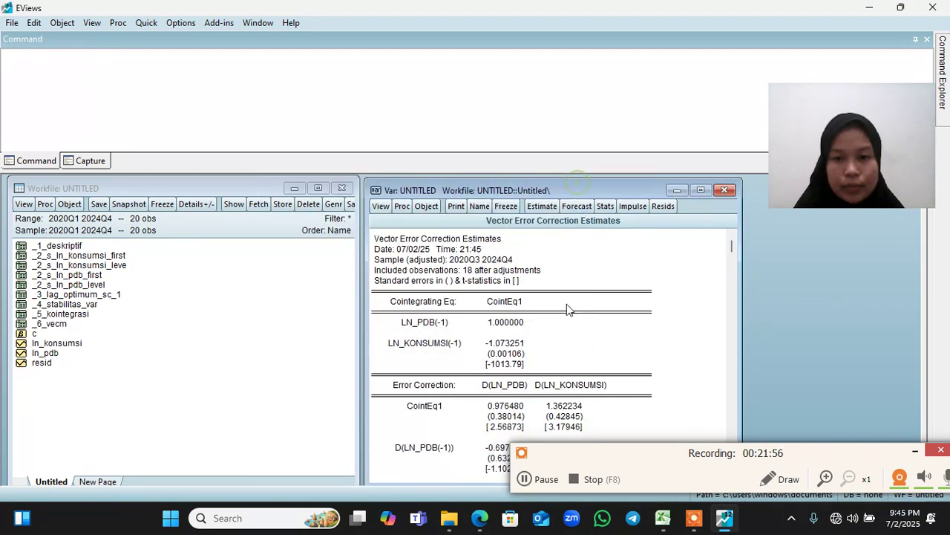
- Switch to the PDF slides in Edge and read the equations and output on the Model VECM slide on page 17
click(525, 480)
click(528, 479)
click(480, 518)
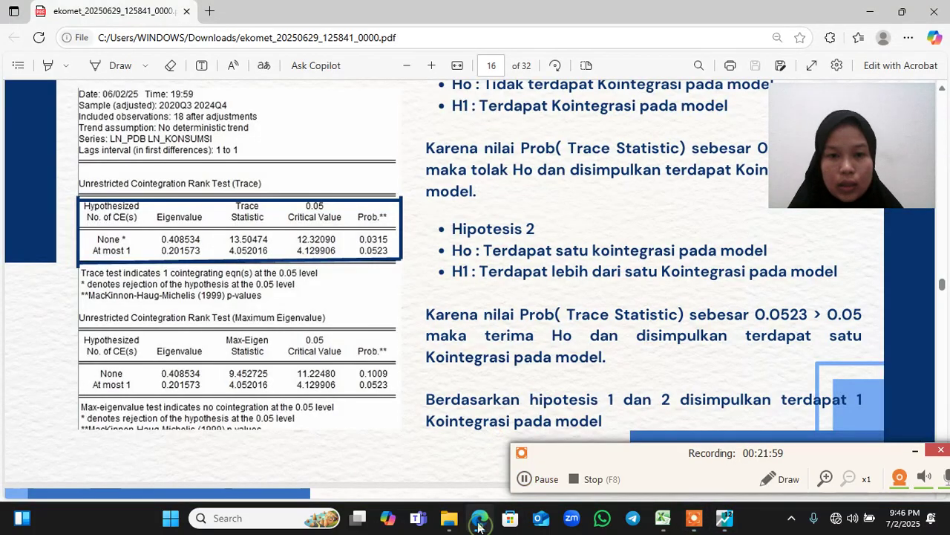
scroll(465, 379, down, 5)
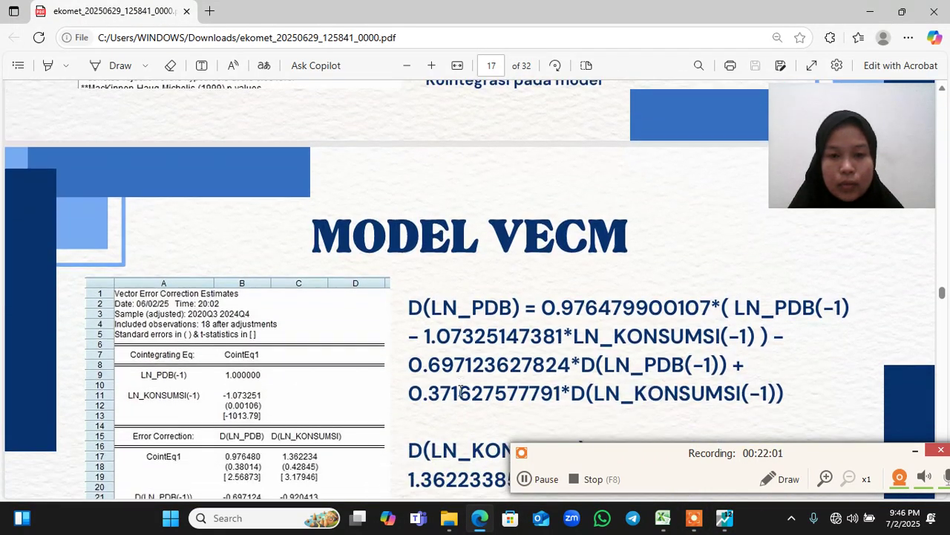
scroll(461, 392, down, 1)
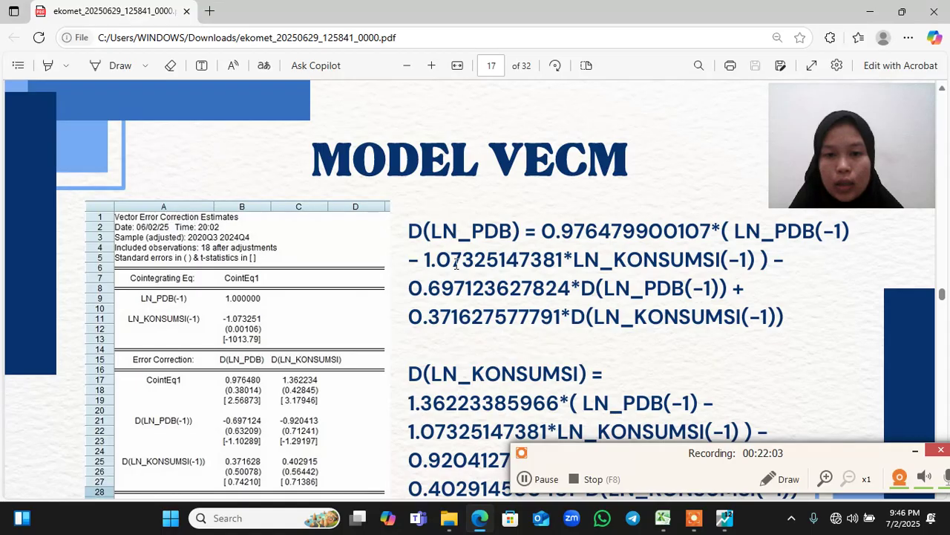
scroll(308, 323, down, 1)
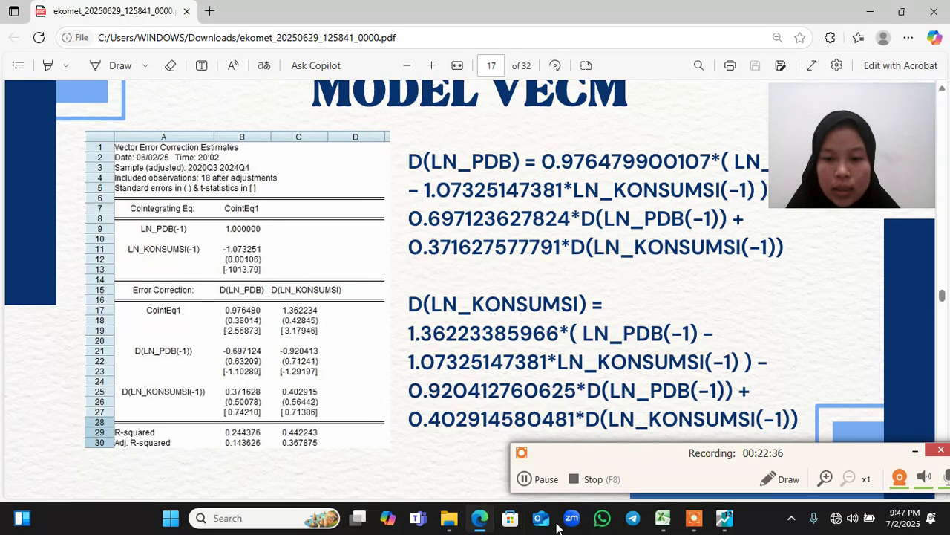
- Switch to EViews and display the Representations of the estimated VECM
click(725, 520)
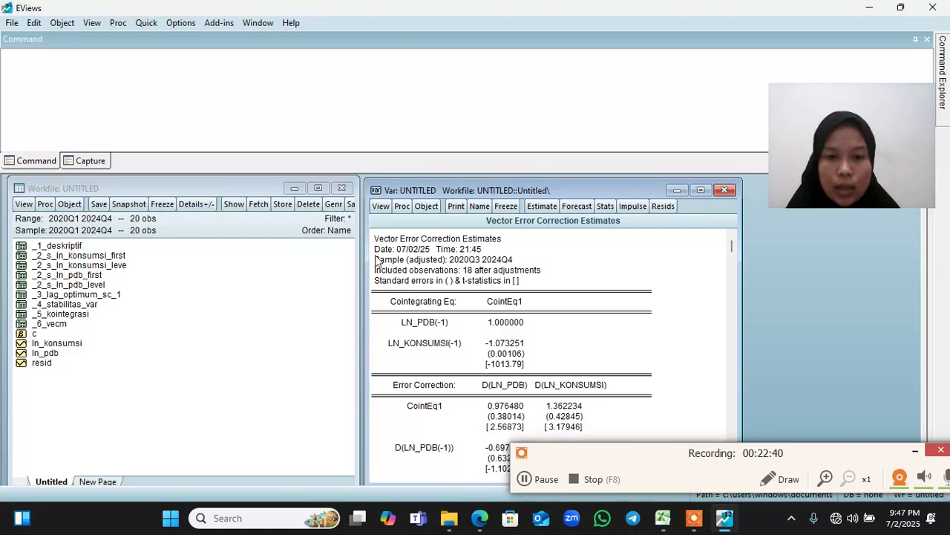
click(378, 206)
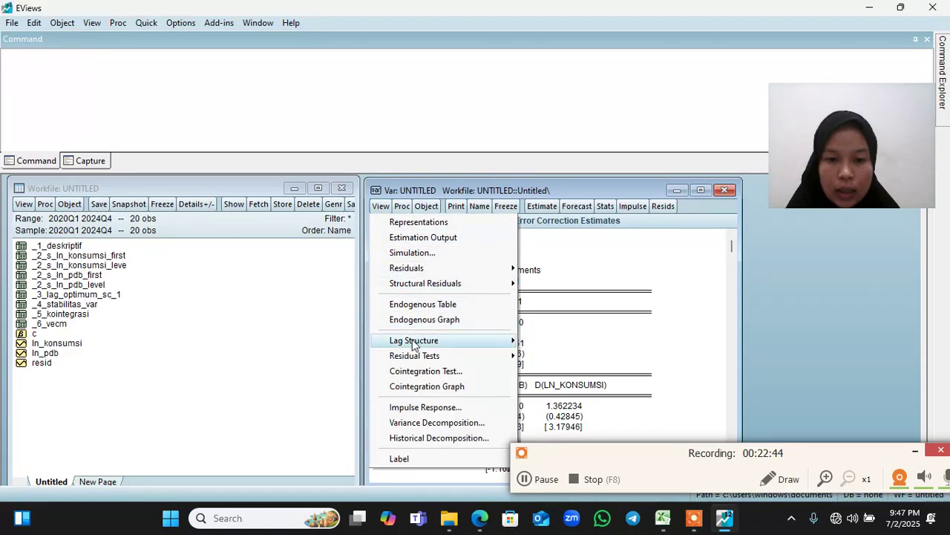
click(399, 225)
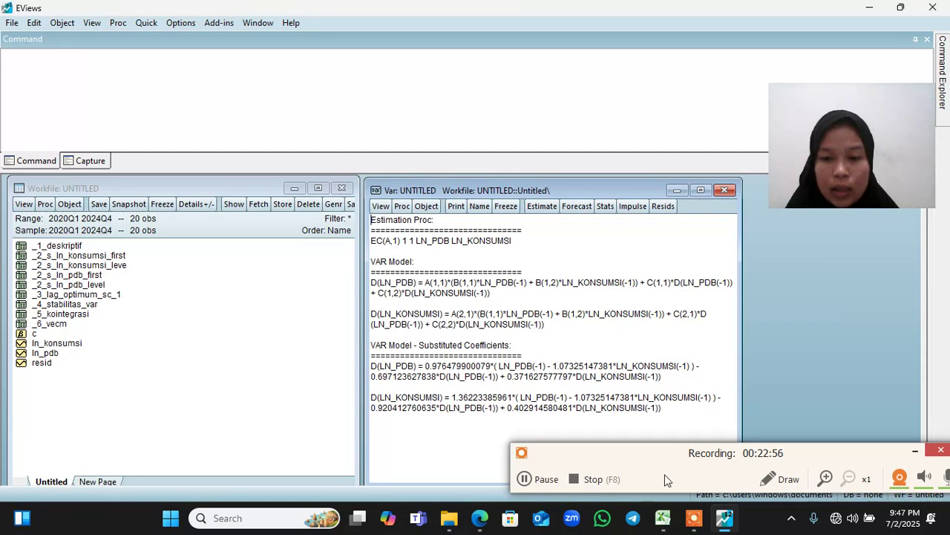
- Compare the representation equations with the Model VECM slide in the Edge PDF and return to EViews
click(479, 518)
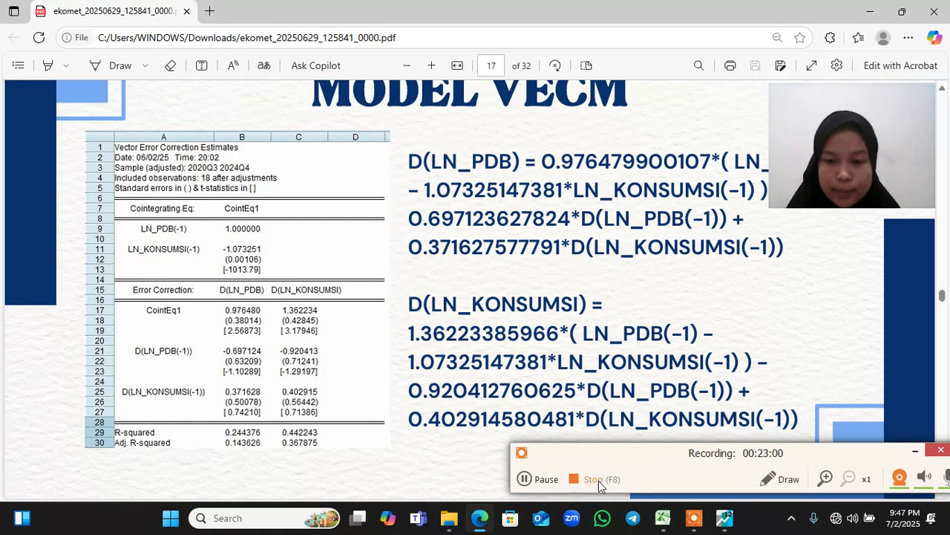
click(534, 478)
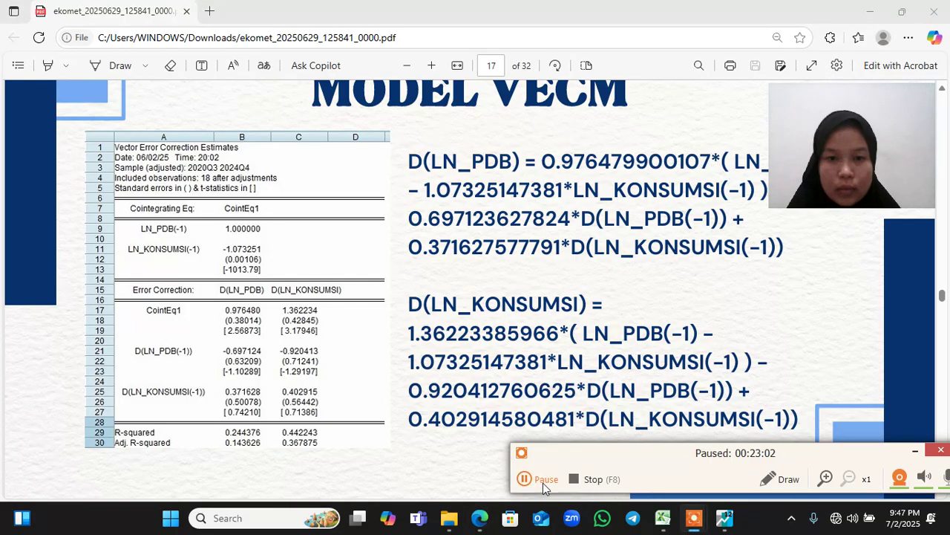
click(543, 481)
click(723, 518)
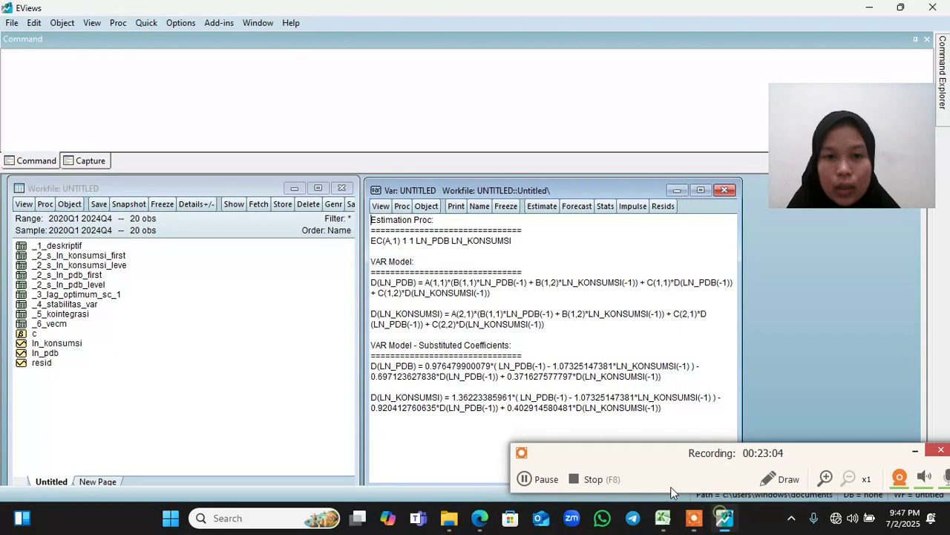
- Freeze the model representations as a text object, name it _7_model, and close its window
click(509, 210)
click(396, 204)
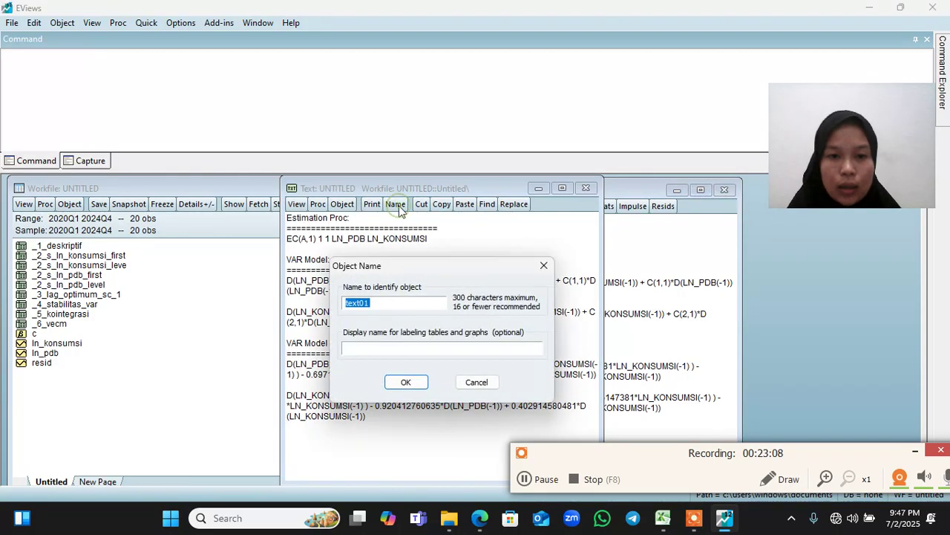
text(_7_)
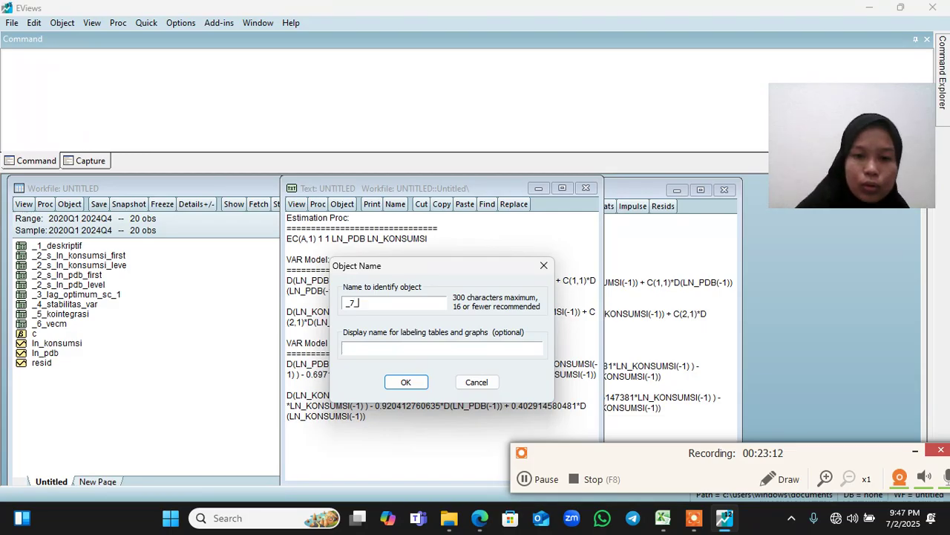
text(model)
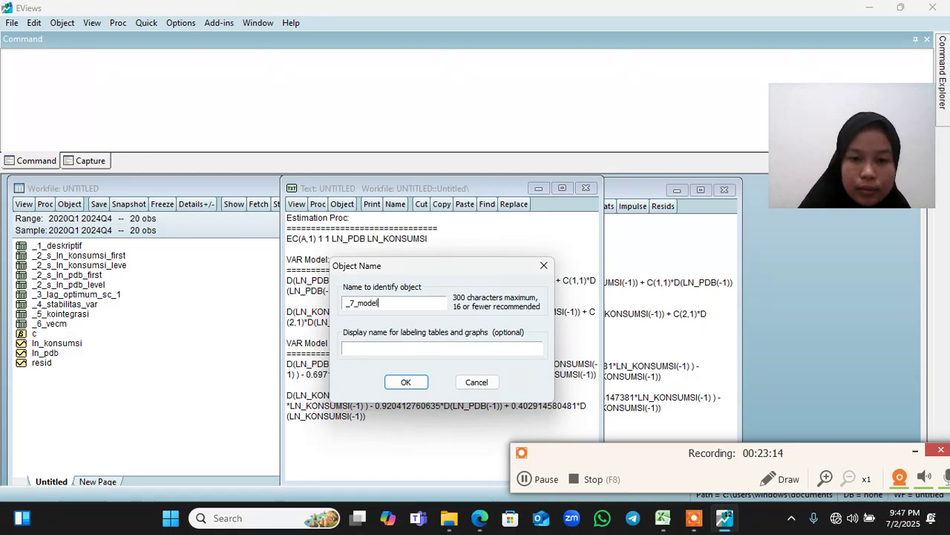
click(406, 382)
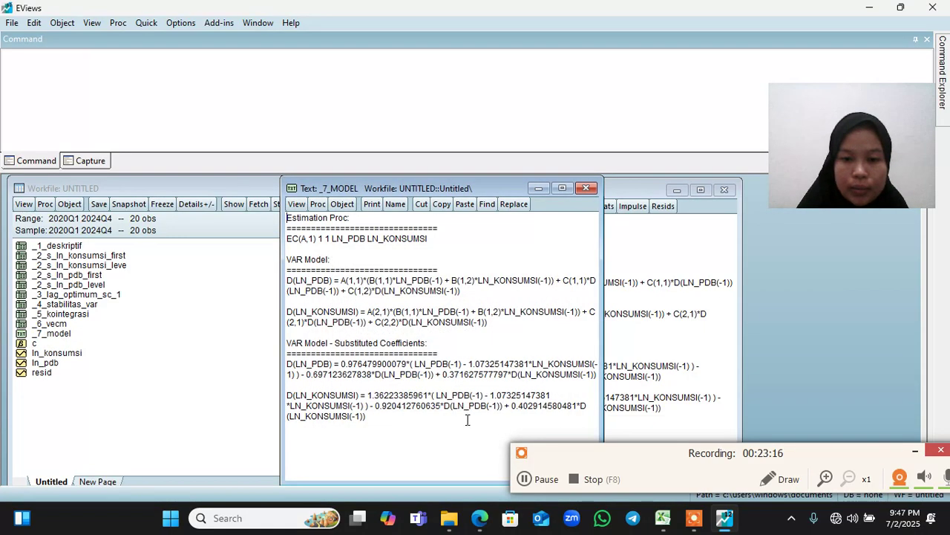
click(587, 188)
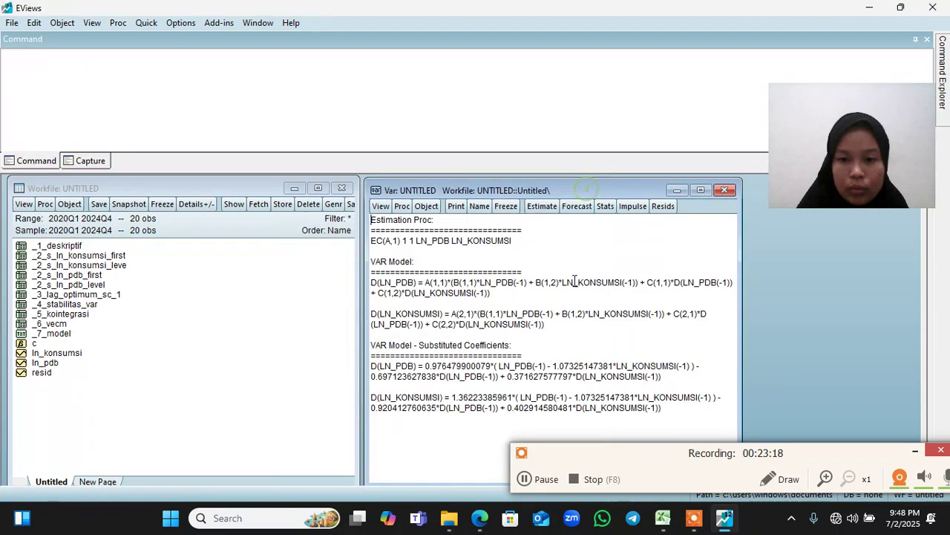
- Switch to the PDF slides in Edge and go to the Uji t slide on page 18
click(542, 479)
click(540, 481)
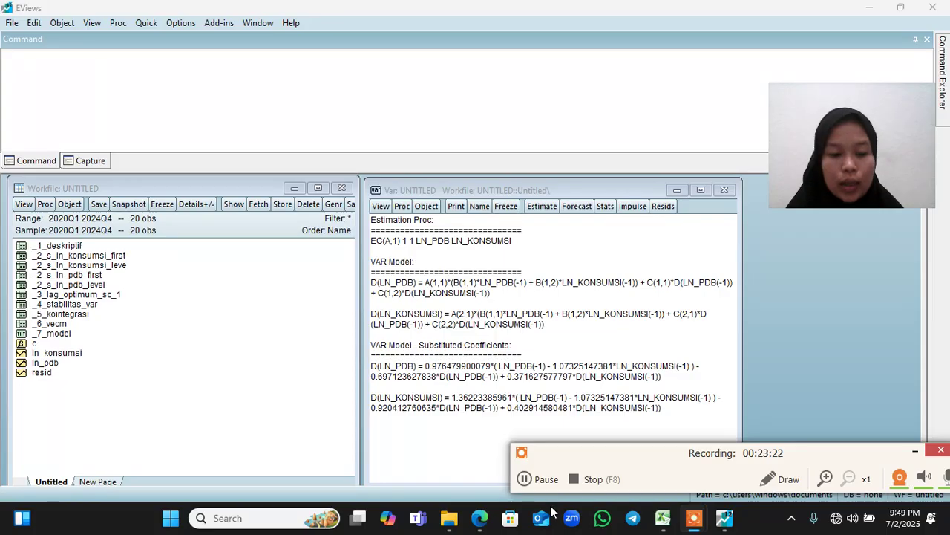
click(484, 521)
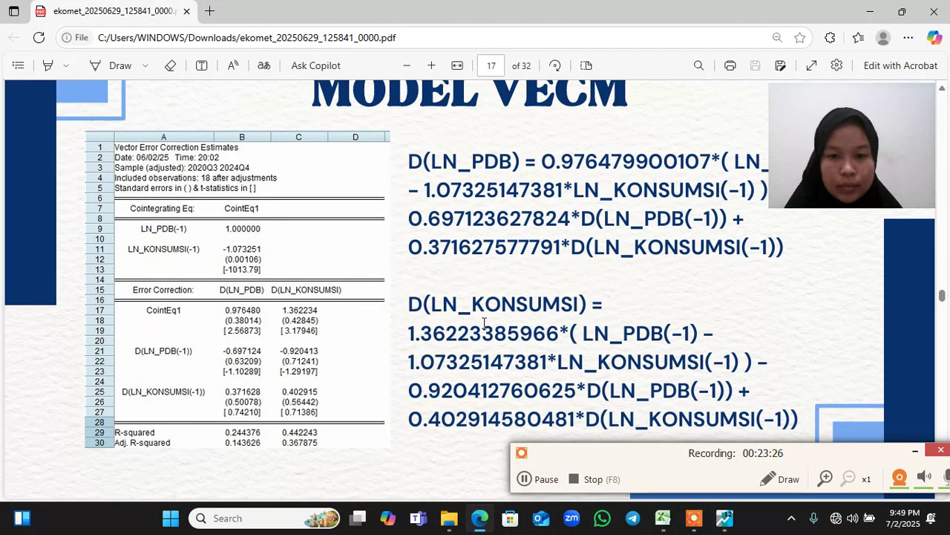
scroll(479, 341, down, 10)
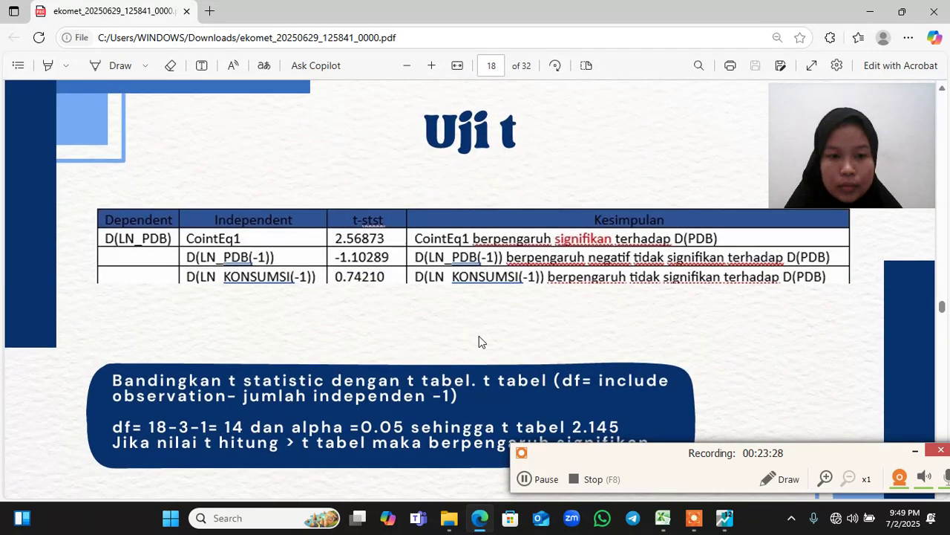
scroll(479, 341, down, 1)
scroll(479, 342, up, 1)
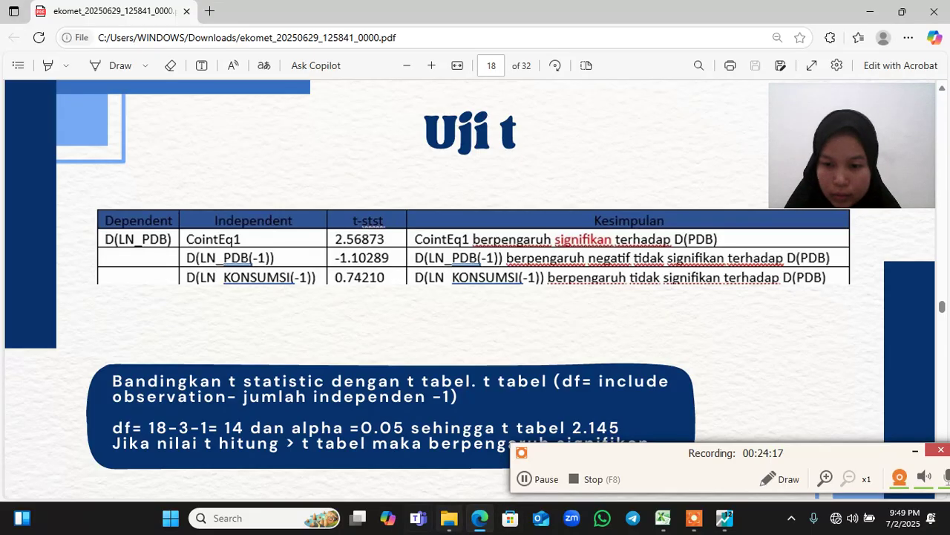
- Switch to the TABULASI DATA KEL 6 workbook in Excel and paste the copied equals sign into cell D25 below the data
click(664, 519)
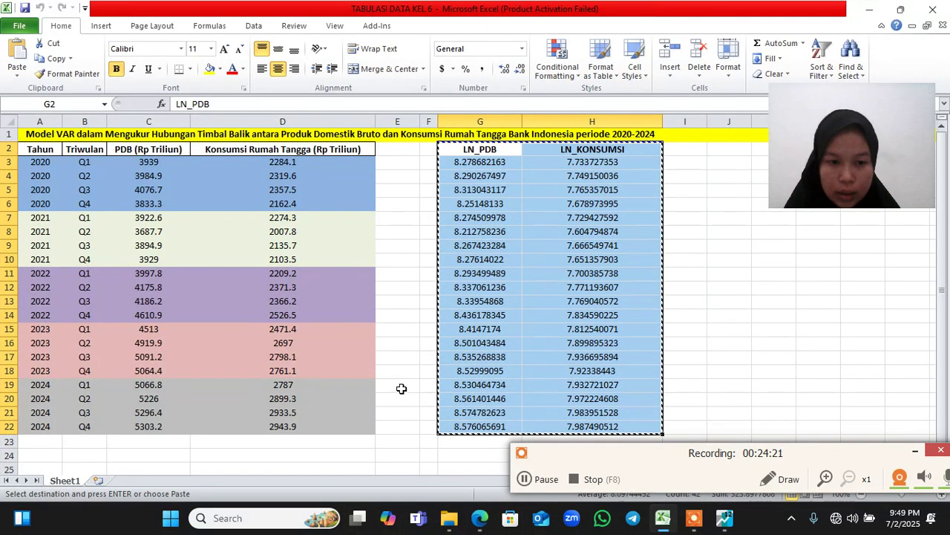
scroll(400, 389, down, 2)
scroll(399, 388, down, 1)
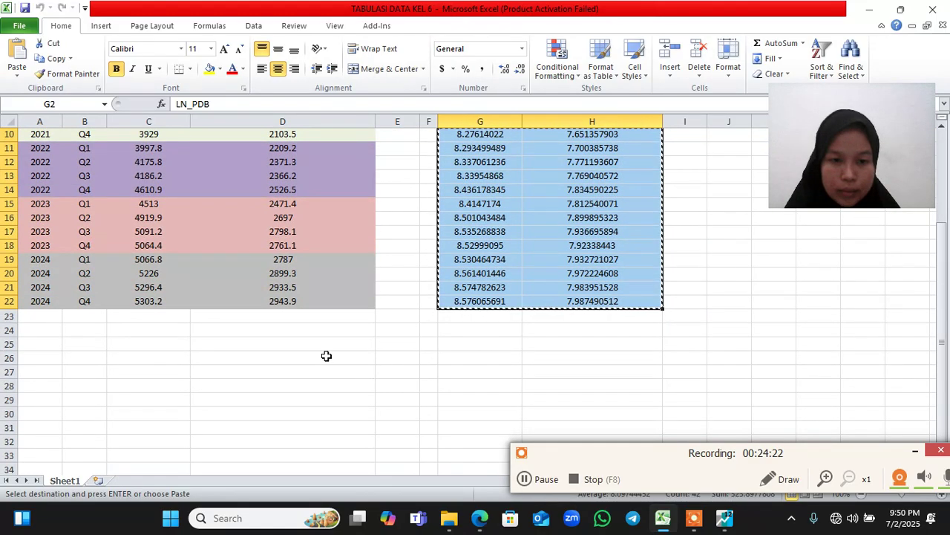
click(225, 328)
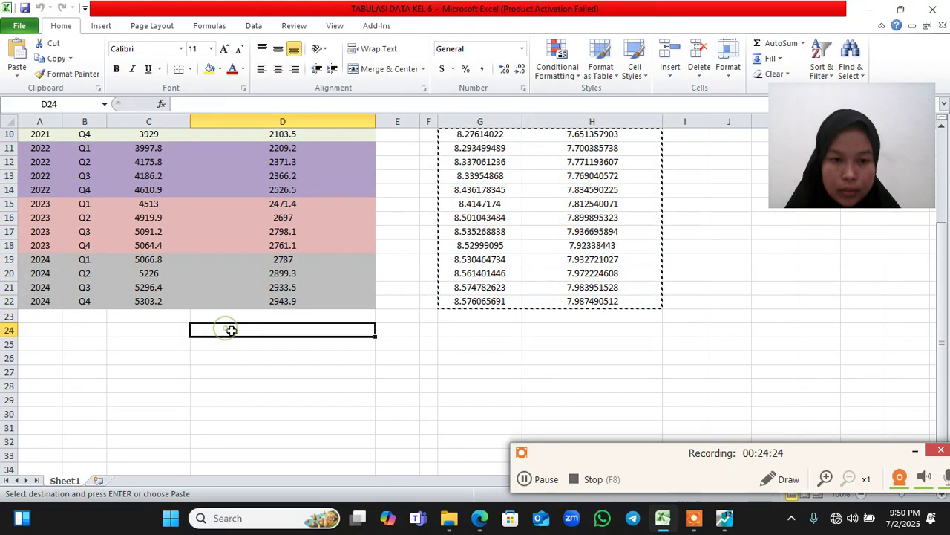
click(529, 479)
click(528, 479)
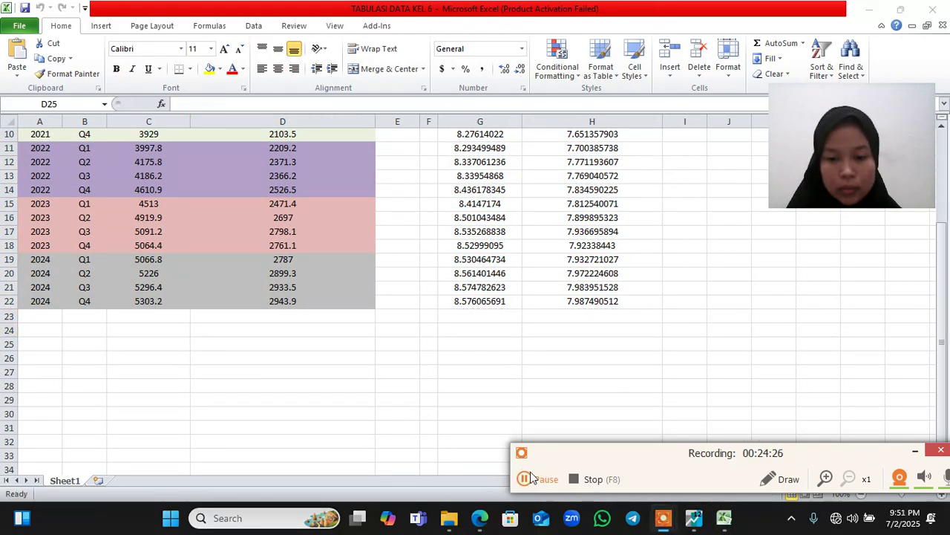
click(231, 345)
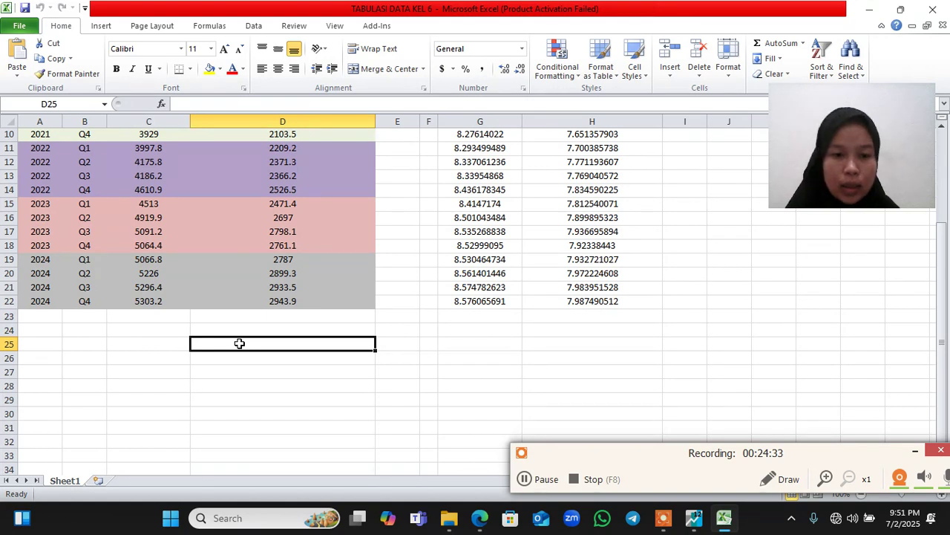
right_click(240, 344)
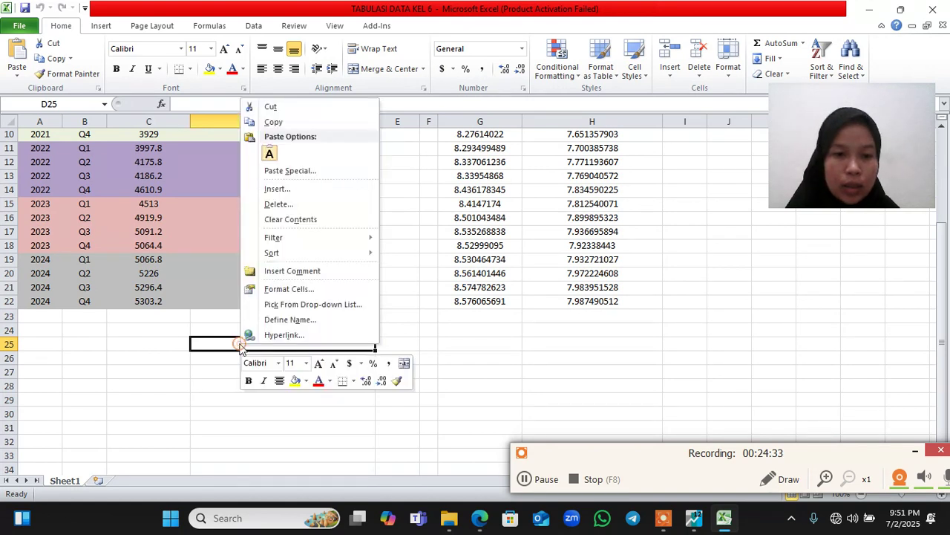
click(268, 153)
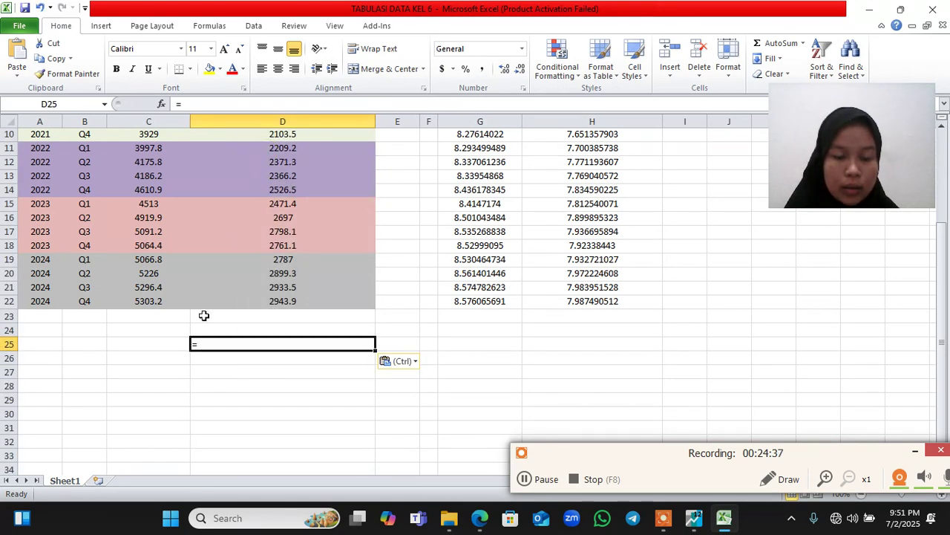
- Start a T.INV.2T formula in cell D25 with 0.05 as the probability, leaving it ready for the degrees of freedom
double_click(203, 343)
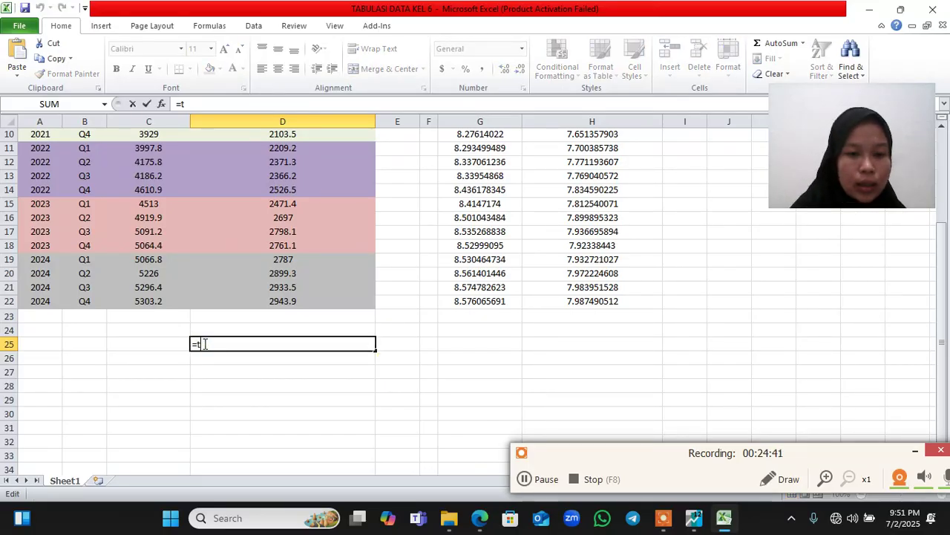
text(t)
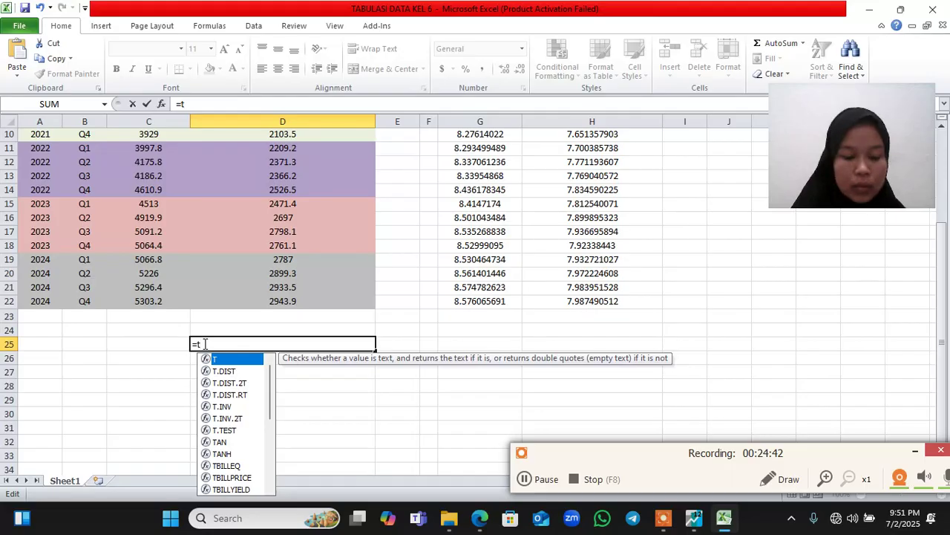
text(.)
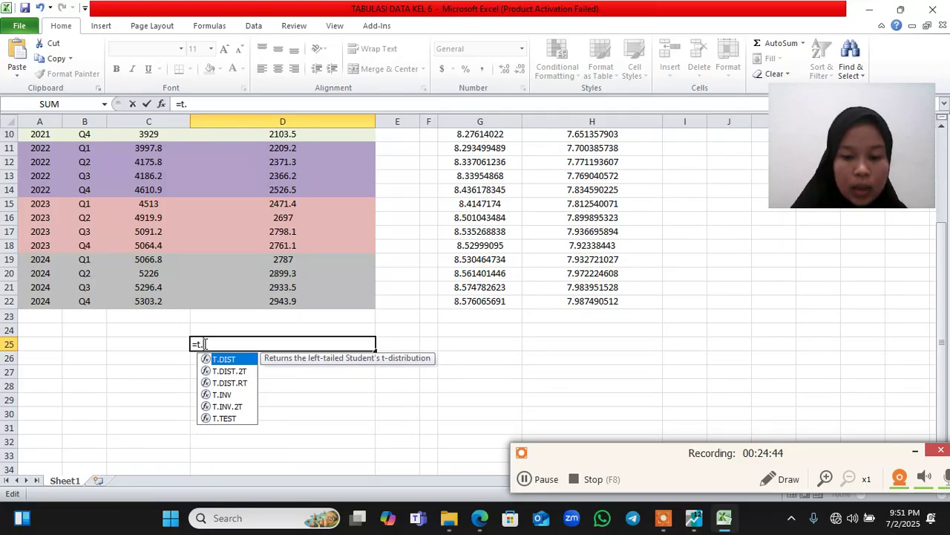
text(inv)
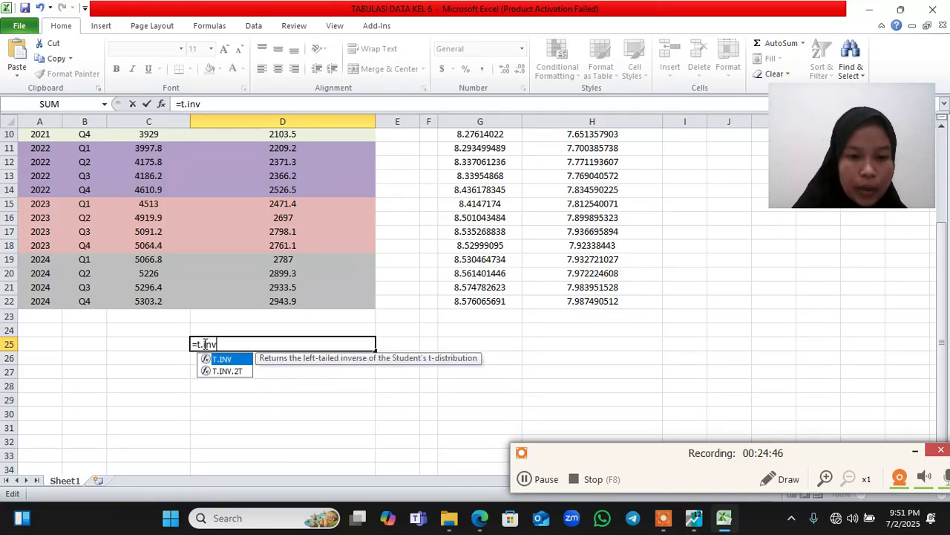
text(.)
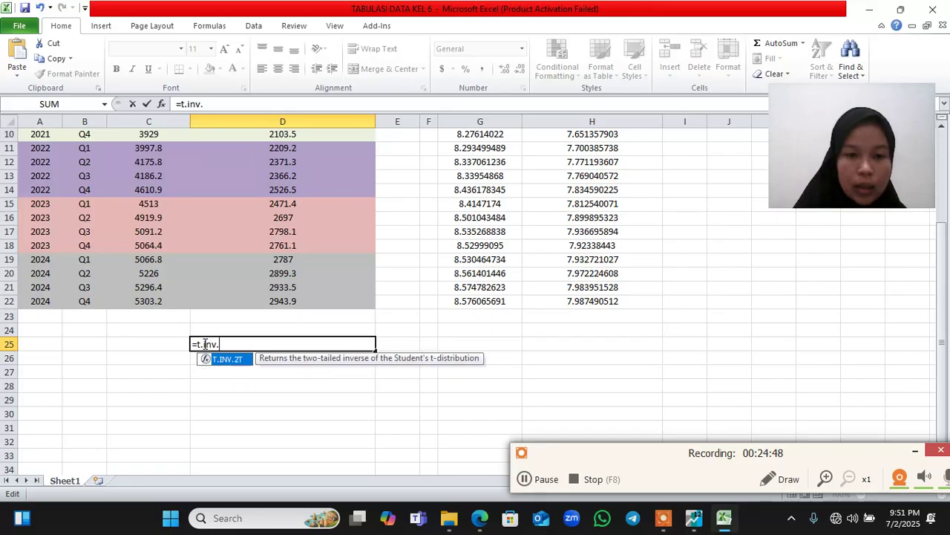
text(2t)
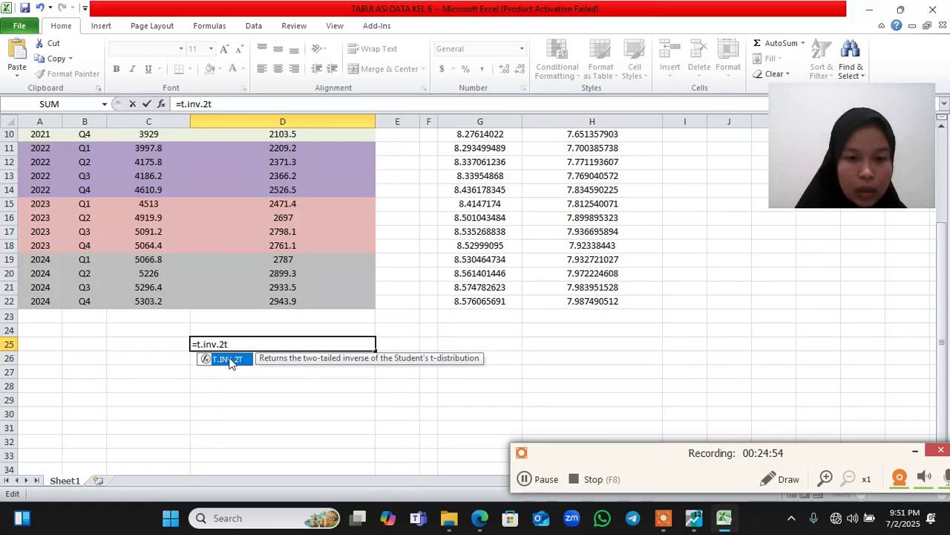
double_click(230, 359)
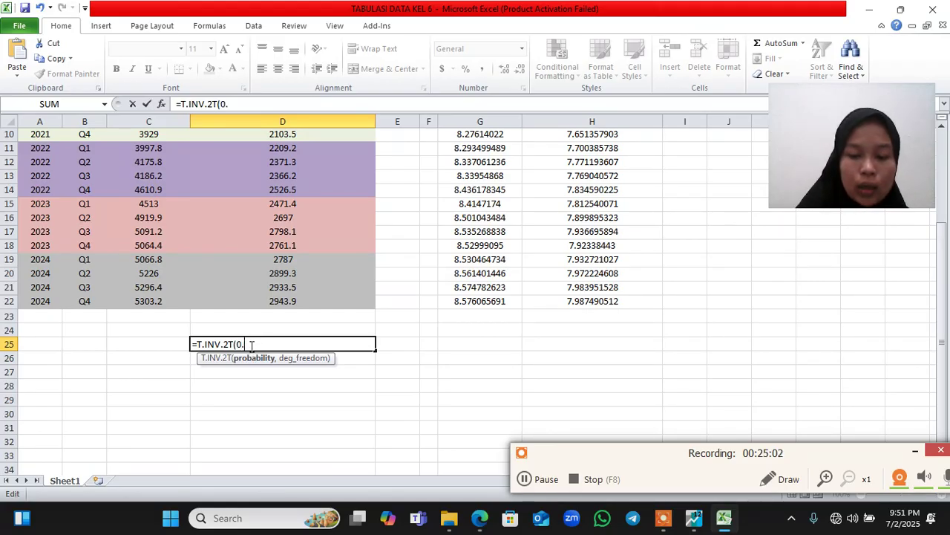
text(0.05)
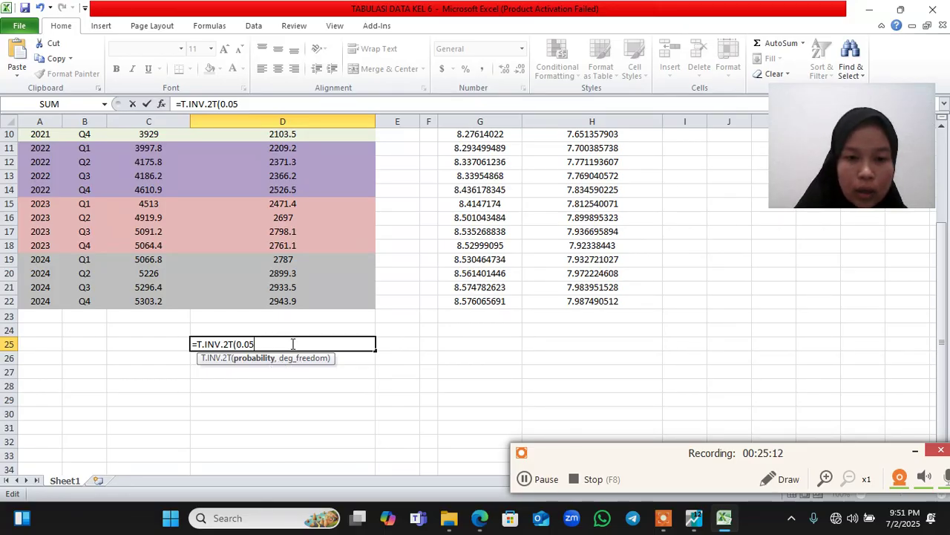
text(,)
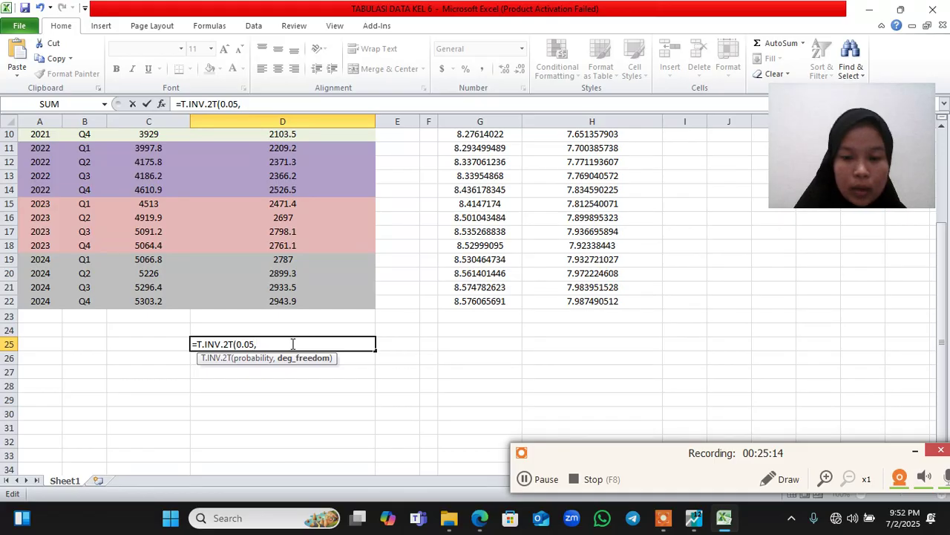
- Switch to the PDF in Edge and read the degrees-of-freedom calculation on the Uji t slide
mouse_move(687, 528)
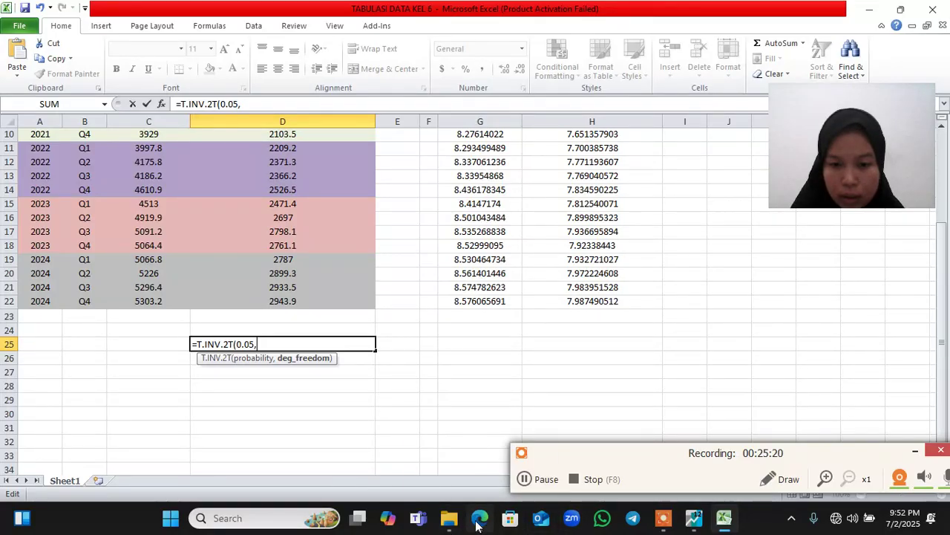
click(479, 519)
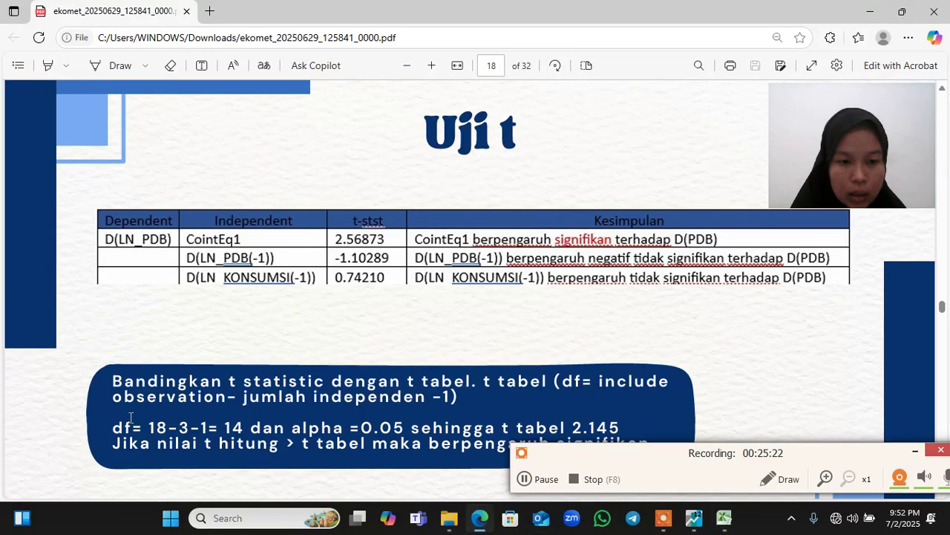
click(532, 475)
click(528, 478)
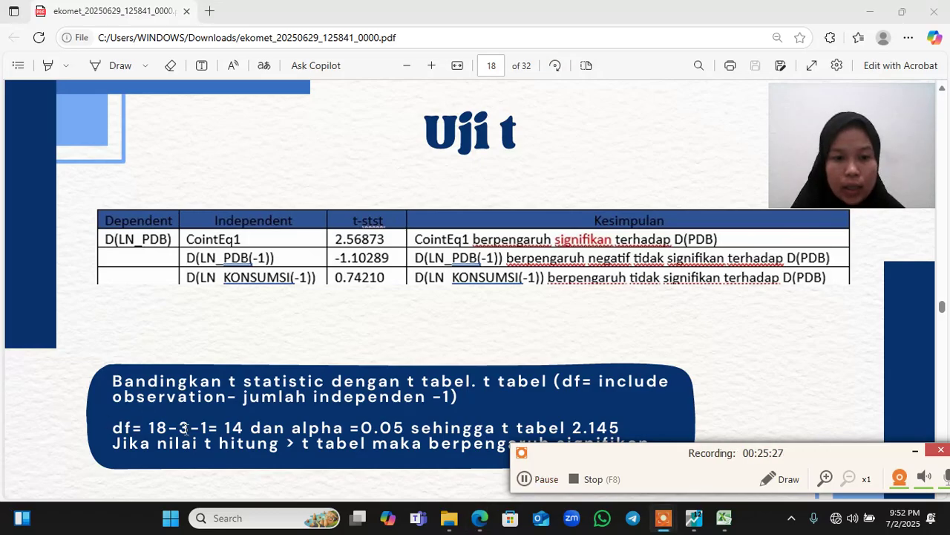
- Switch to EViews, open the _6_vecm table and examine its included observations and error correction variables
click(694, 518)
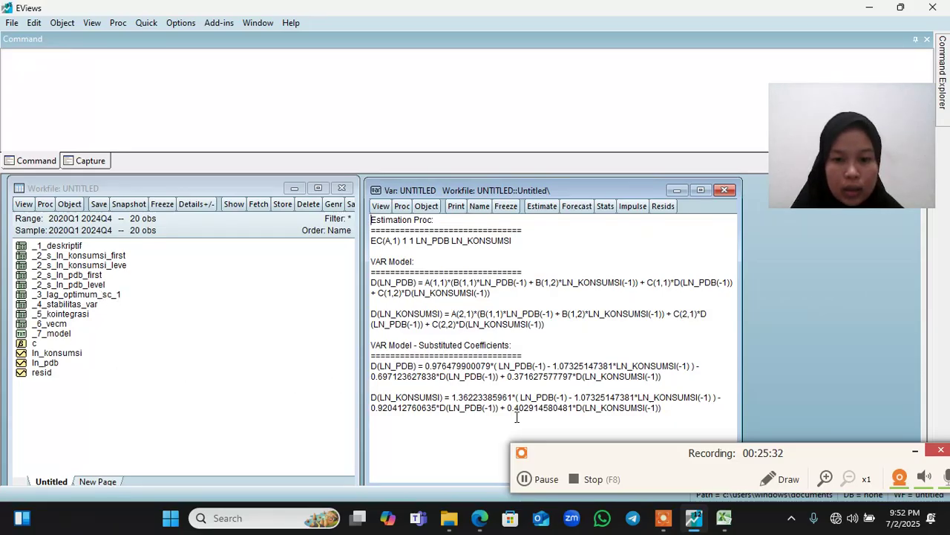
click(528, 478)
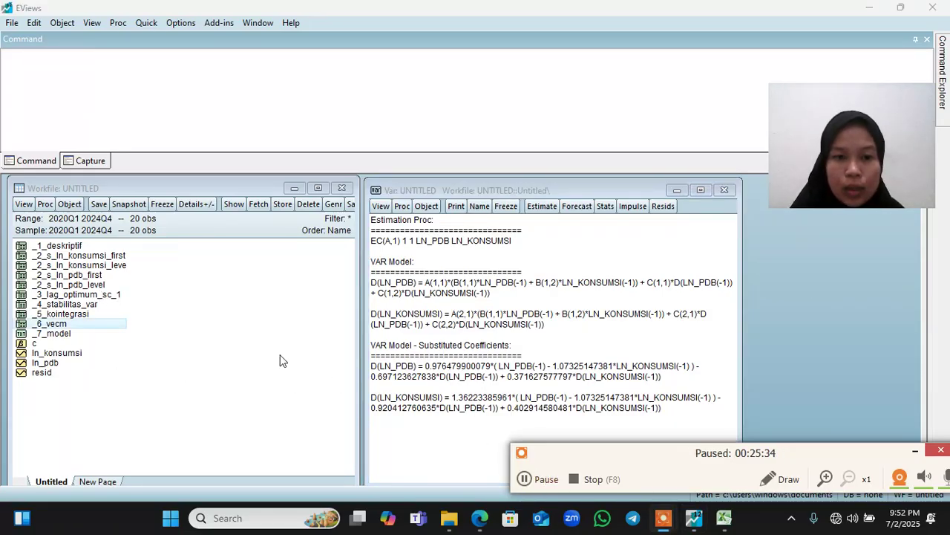
double_click(50, 324)
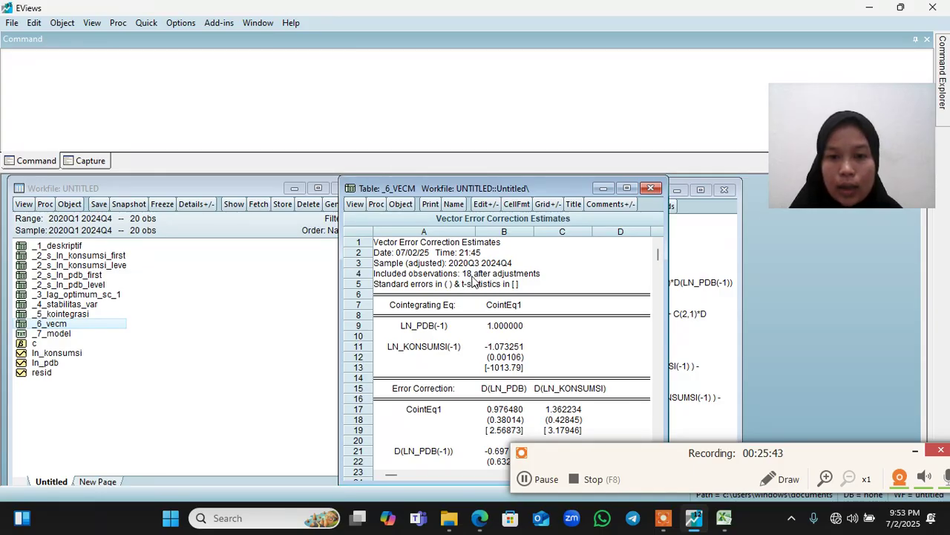
scroll(455, 382, down, 1)
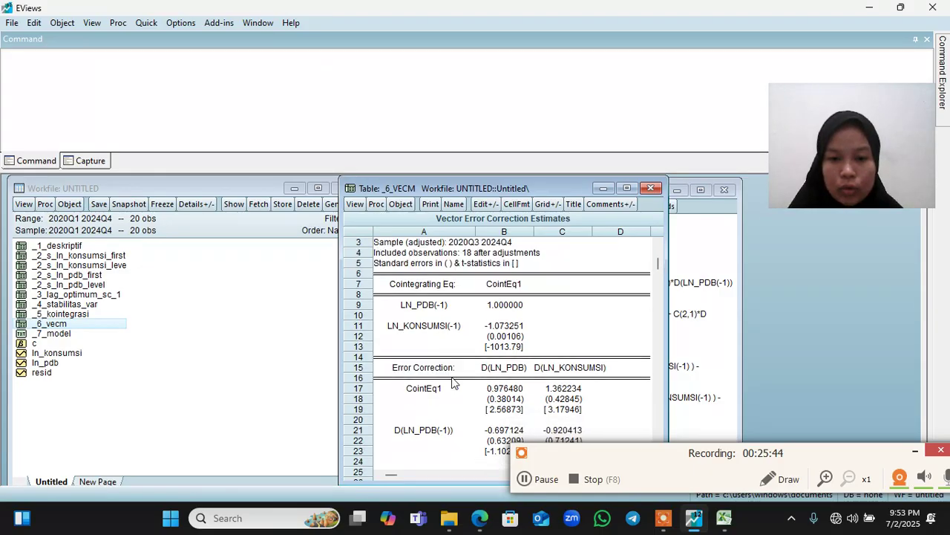
scroll(455, 379, down, 2)
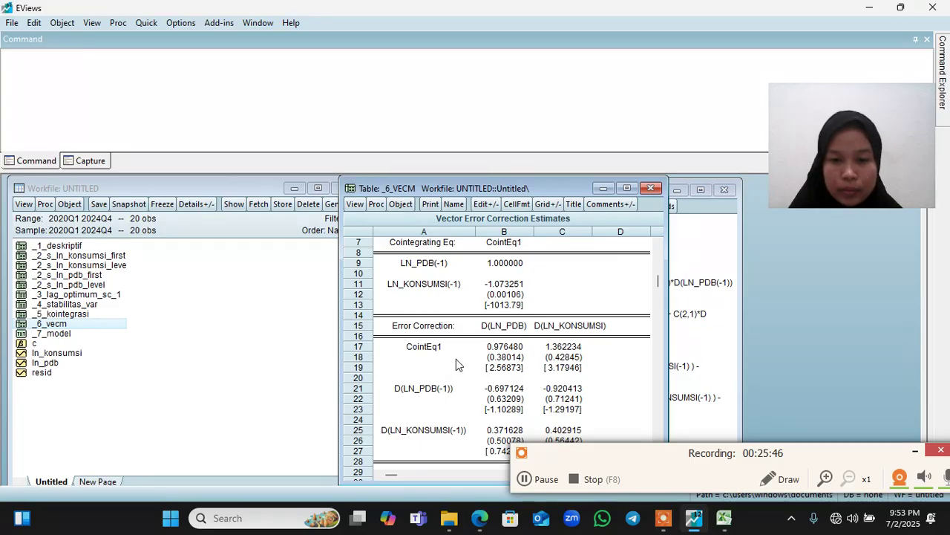
scroll(456, 358, down, 1)
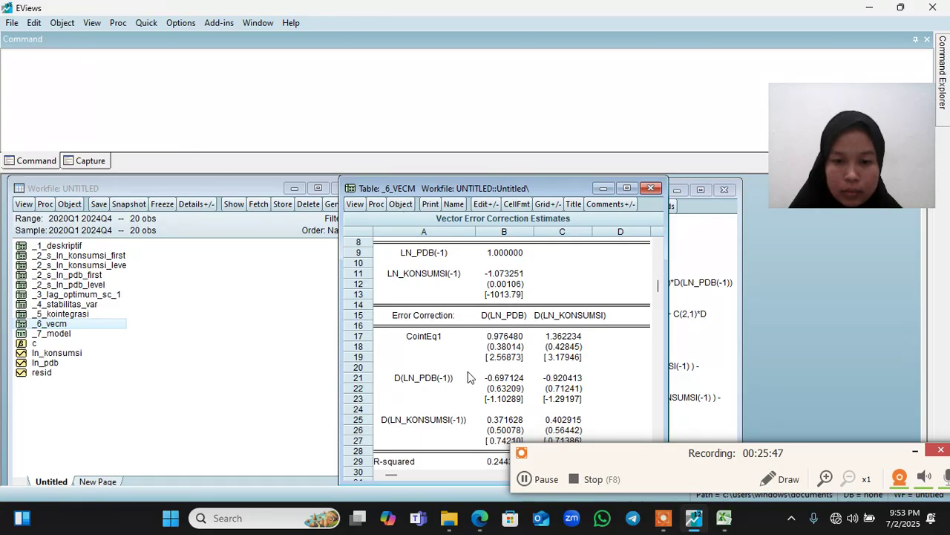
- Compare the independent variables in the _6_vecm table with the df calculation on the Uji t slide in Edge
click(480, 520)
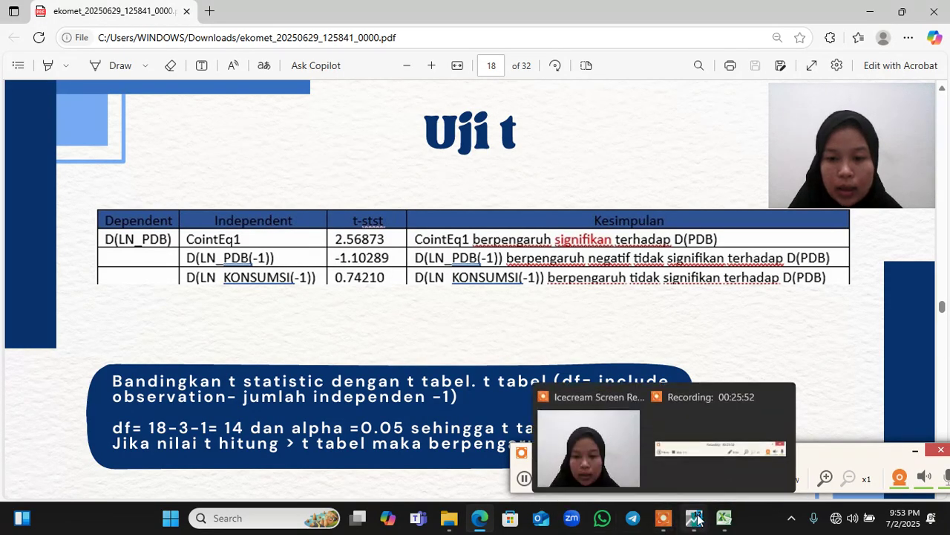
click(629, 473)
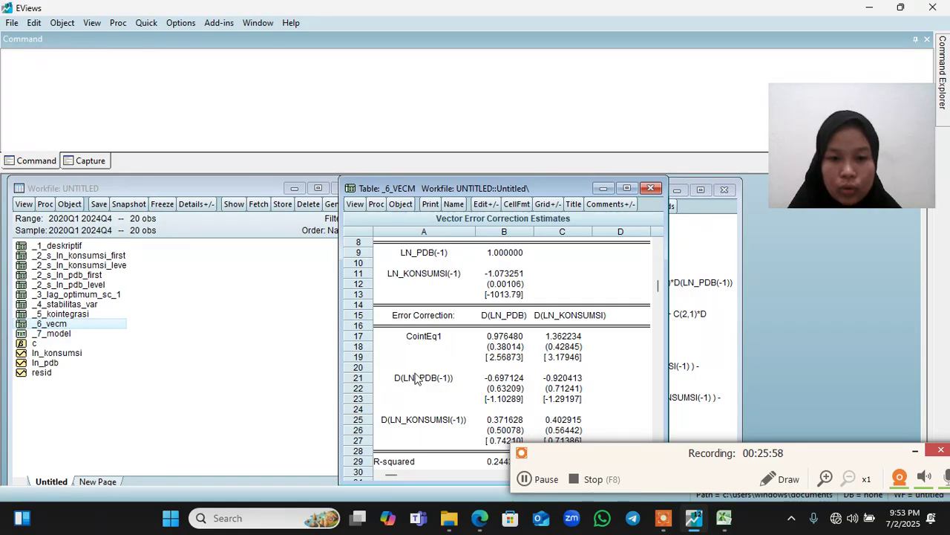
click(485, 518)
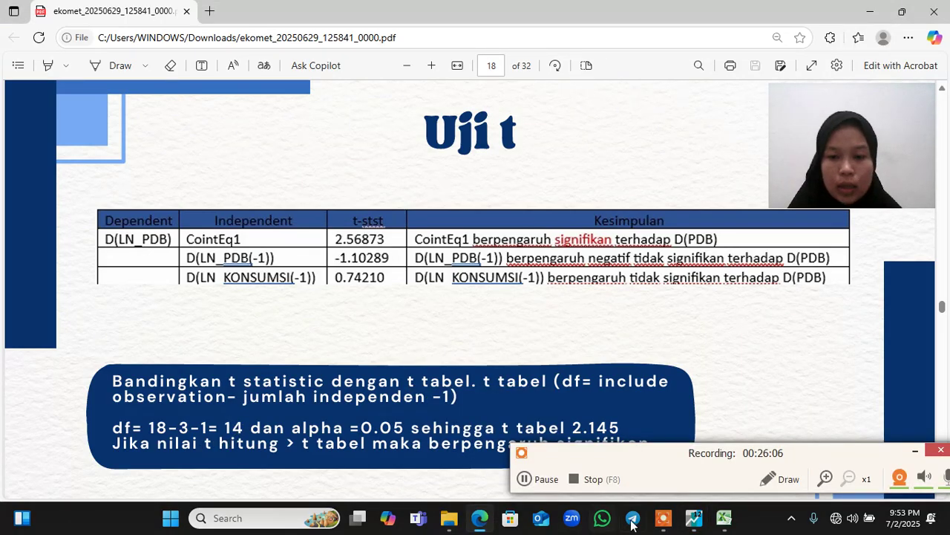
- Return to Excel and complete the T.INV.2T formula in cell D25 with 14 degrees of freedom
click(718, 523)
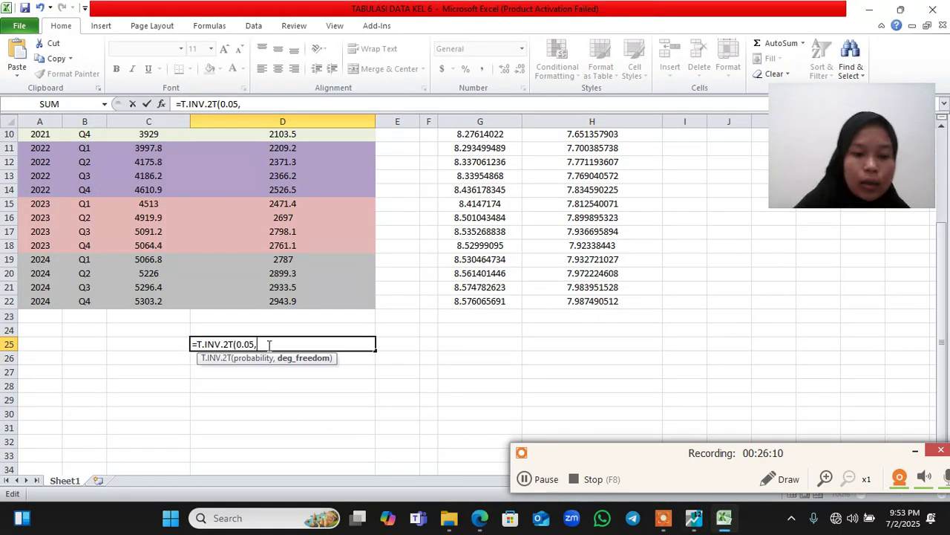
text(14)
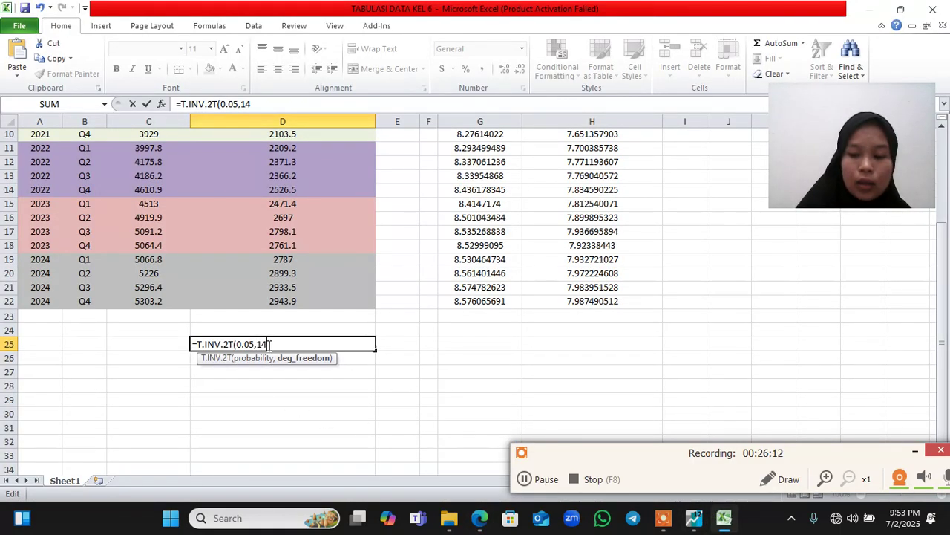
text())
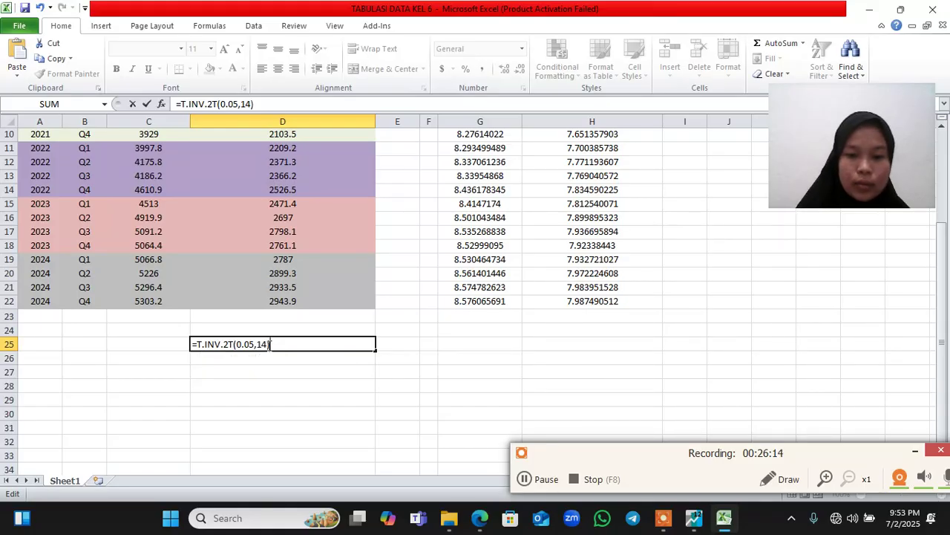
key(Return)
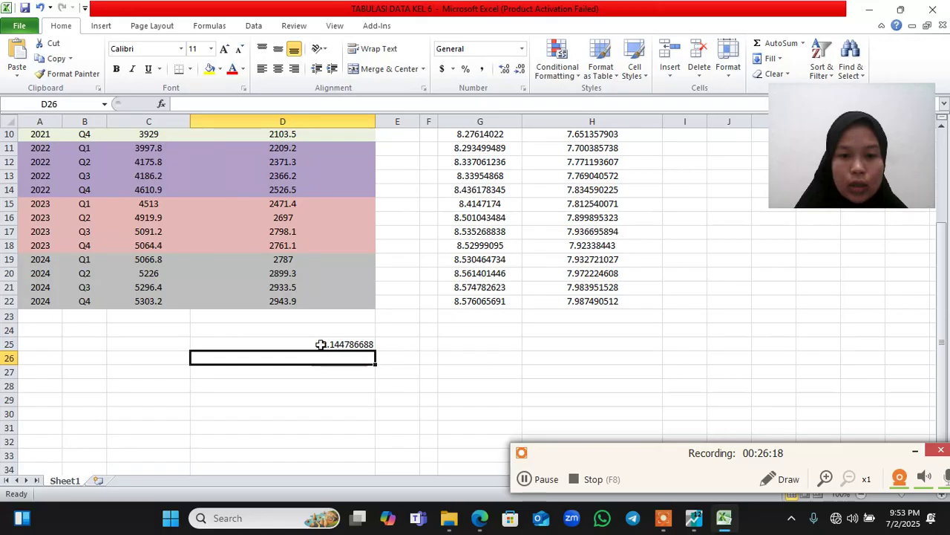
click(530, 478)
click(530, 479)
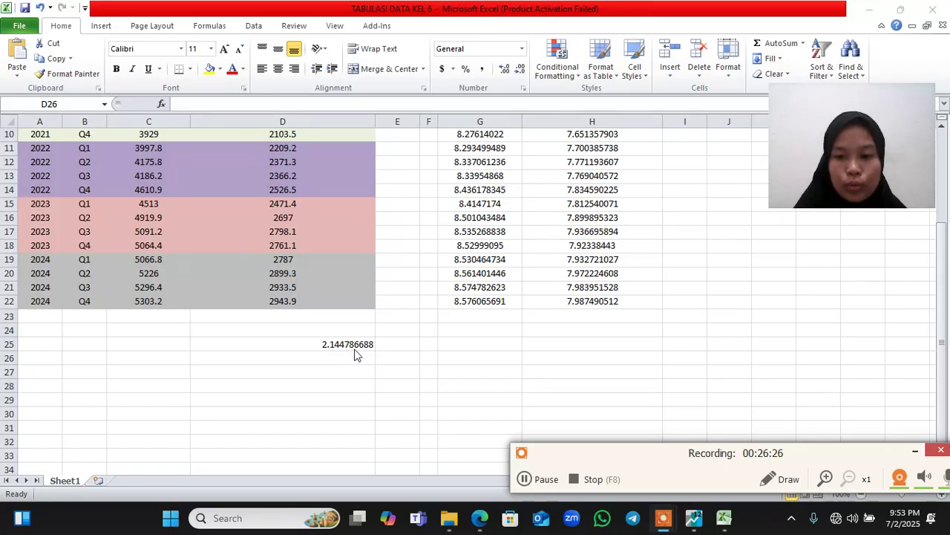
- Switch to the Uji t slide in Edge and read its t table value and significance rule
click(480, 520)
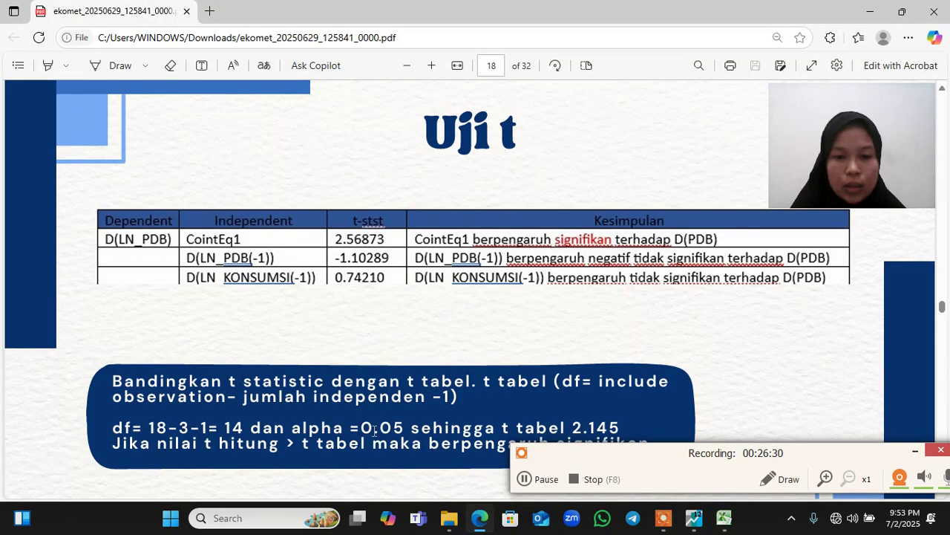
scroll(463, 372, down, 1)
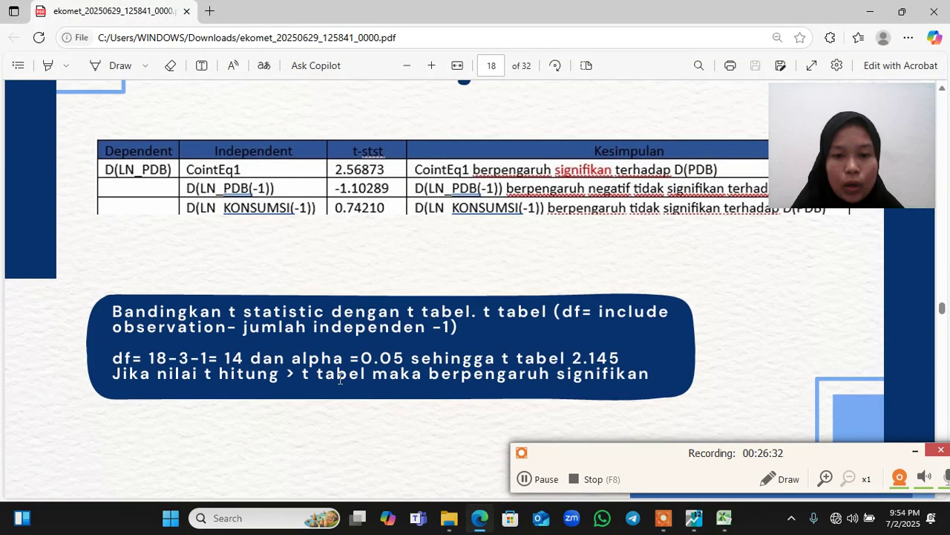
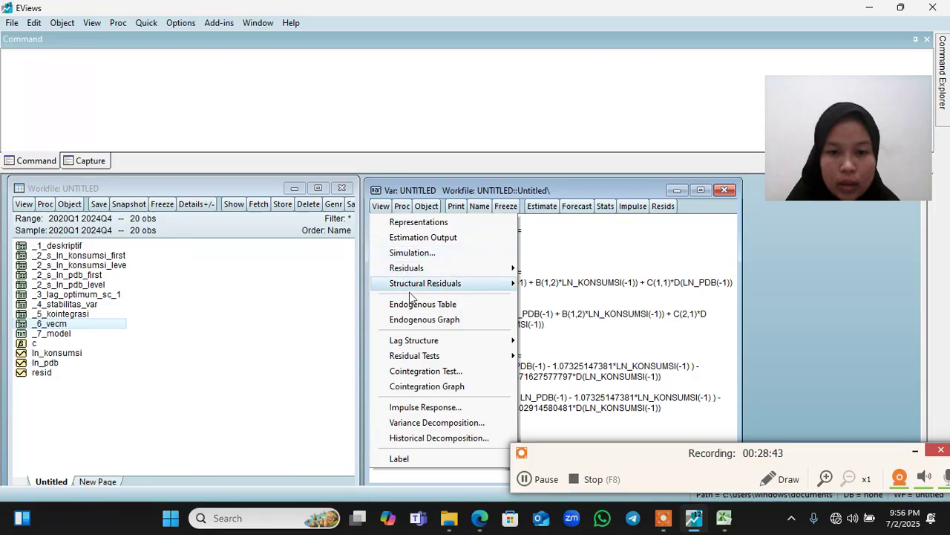
- Generate impulse responses for ln_pdb and ln_konsumsi with a horizon length of 30, and enlarge and reposition the Var window
click(439, 408)
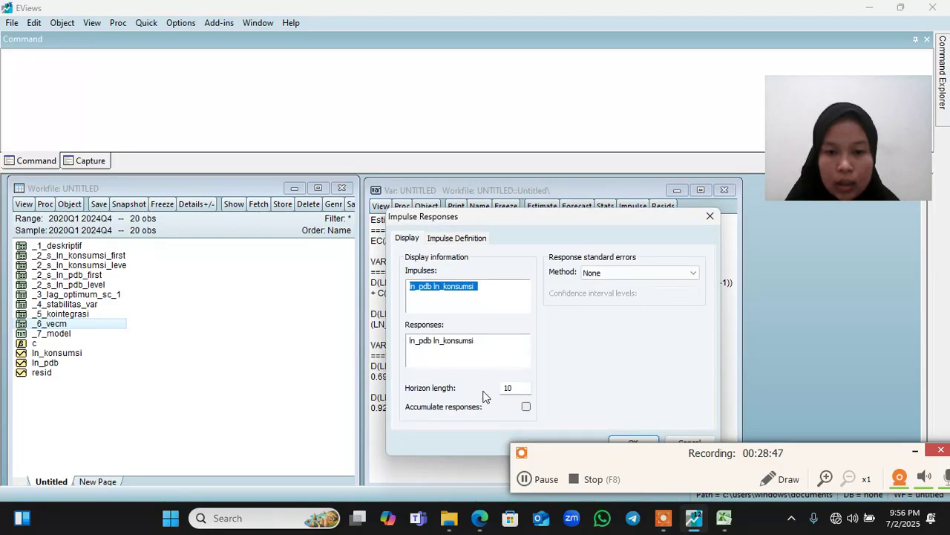
click(514, 388)
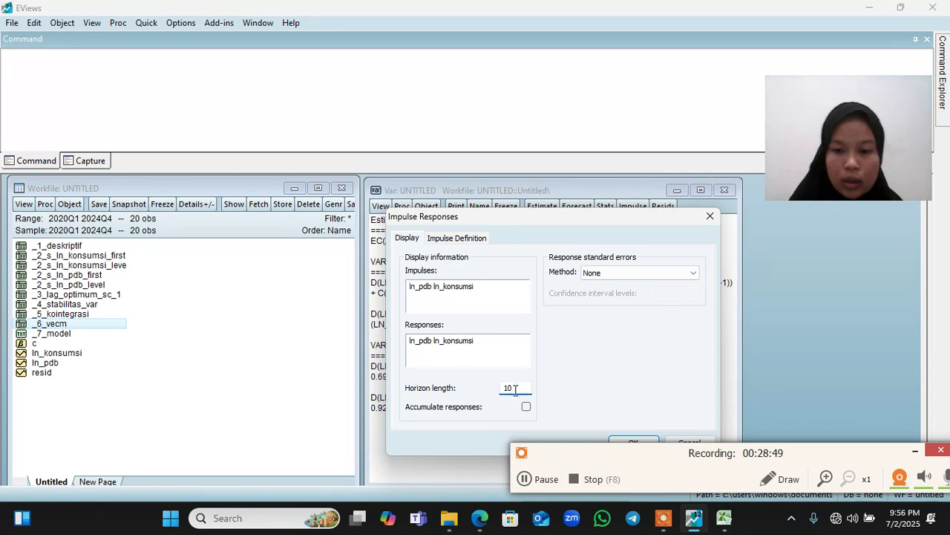
key(BackSpace)
key(BackSpace)
text(30)
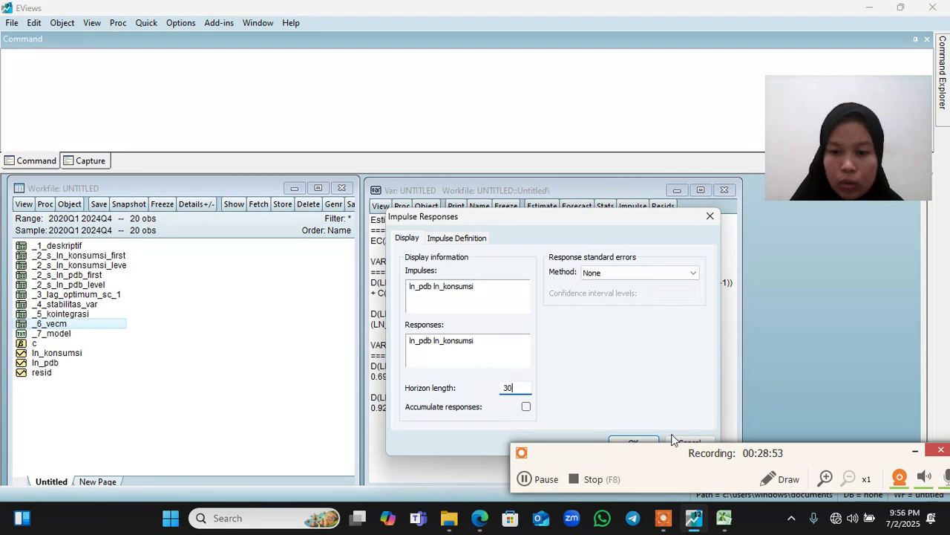
click(641, 446)
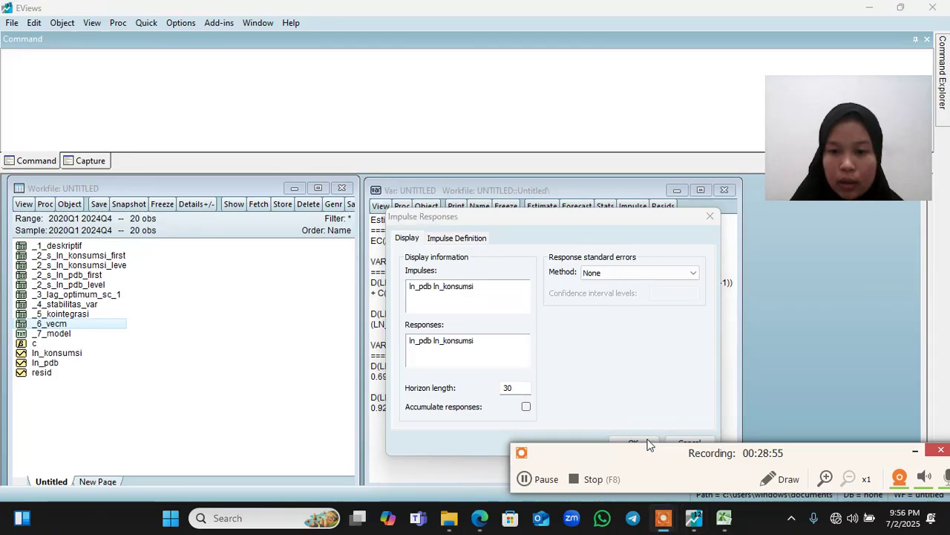
mouse_move(661, 464)
mouse_down()
mouse_move(667, 390)
mouse_move(663, 467)
mouse_up()
click(632, 442)
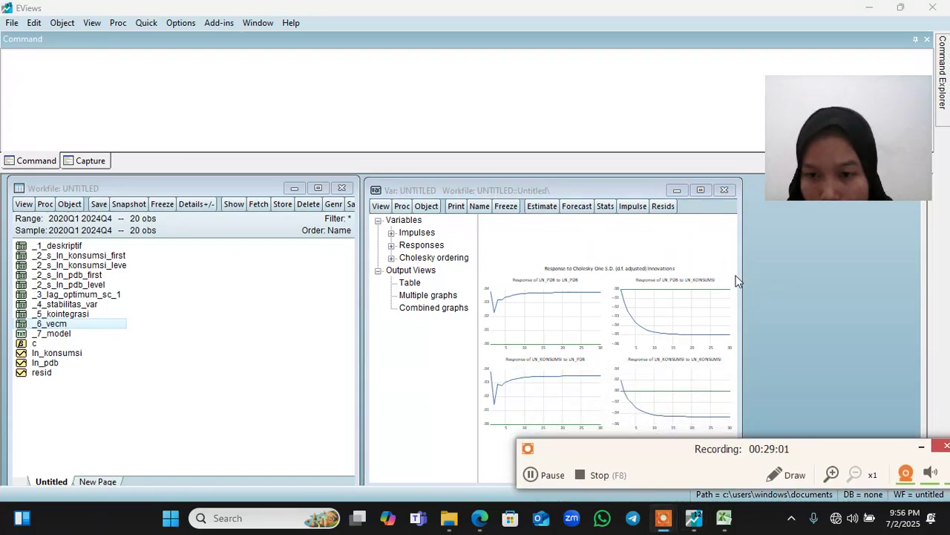
drag(739, 271, 867, 284)
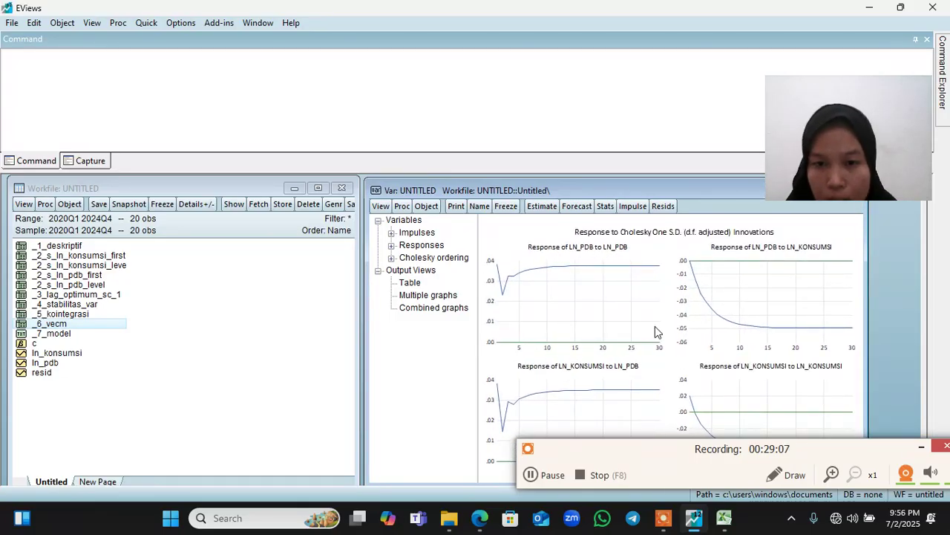
drag(620, 189, 573, 174)
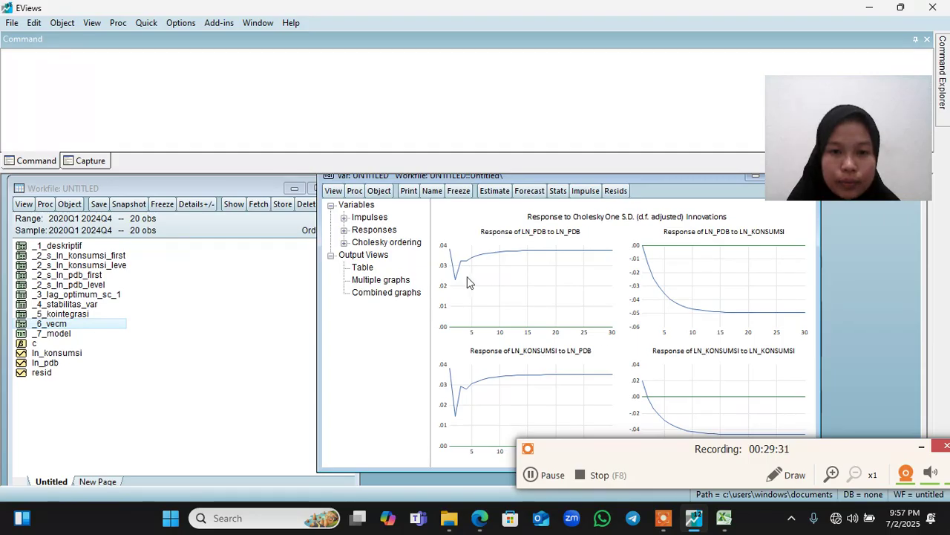
- Freeze the multiple impulse response graphs, name the frozen graph _8_irf_multiplegraph, and close it
click(459, 191)
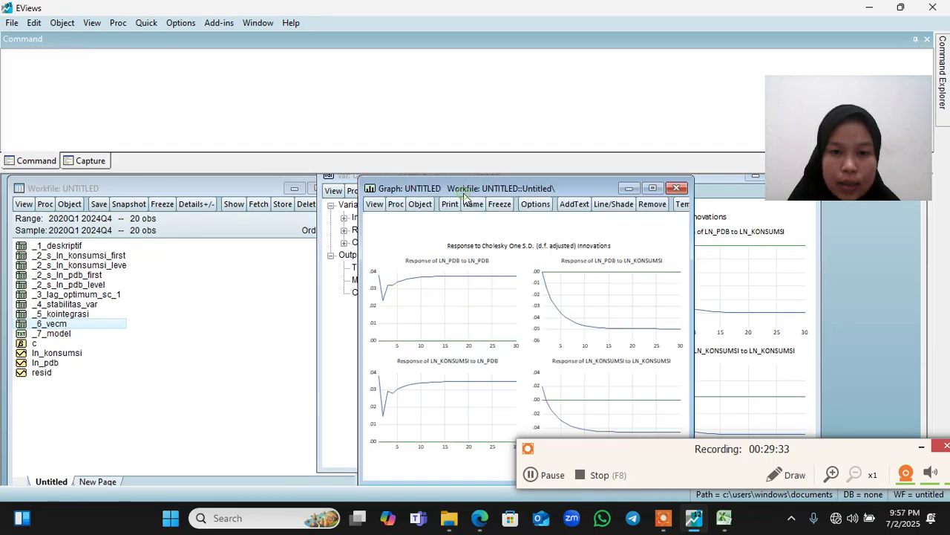
click(474, 205)
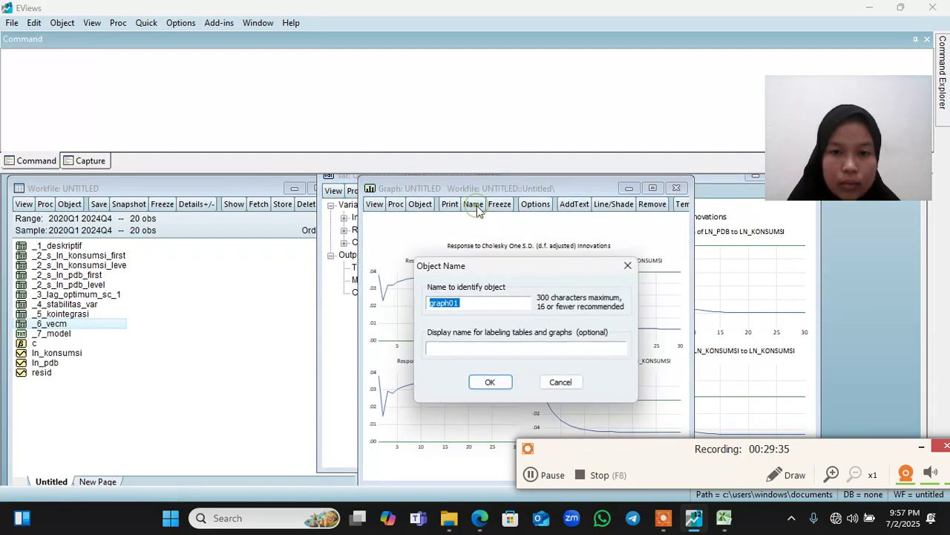
key(BackSpace)
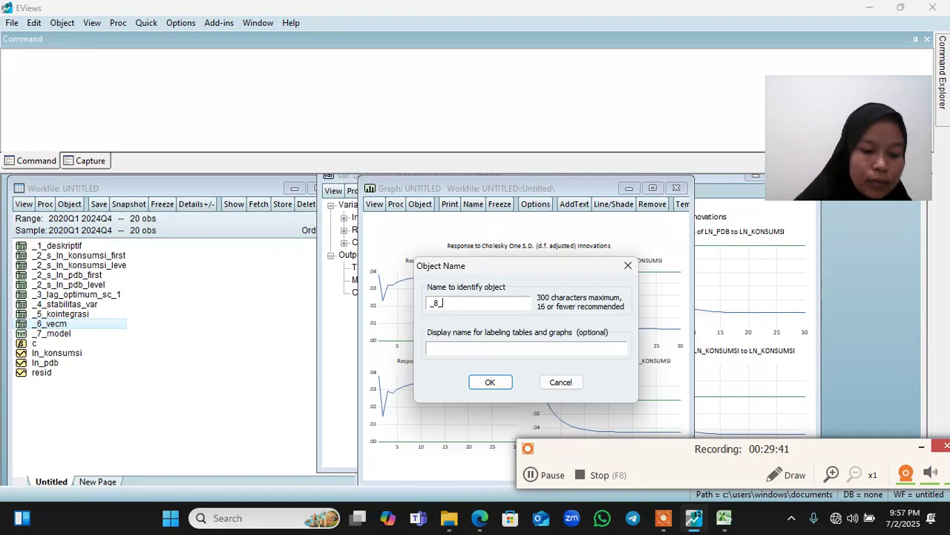
text(_8_)
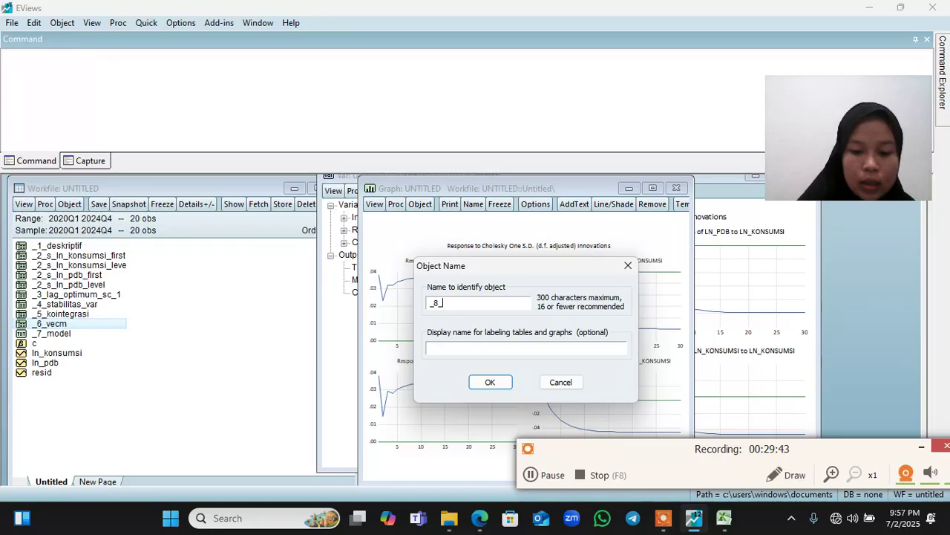
text(irf)
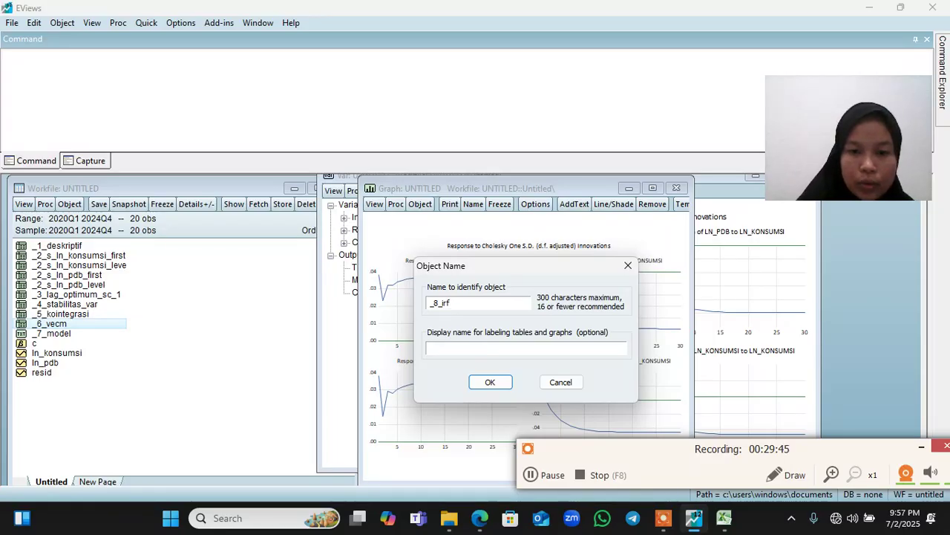
text(_)
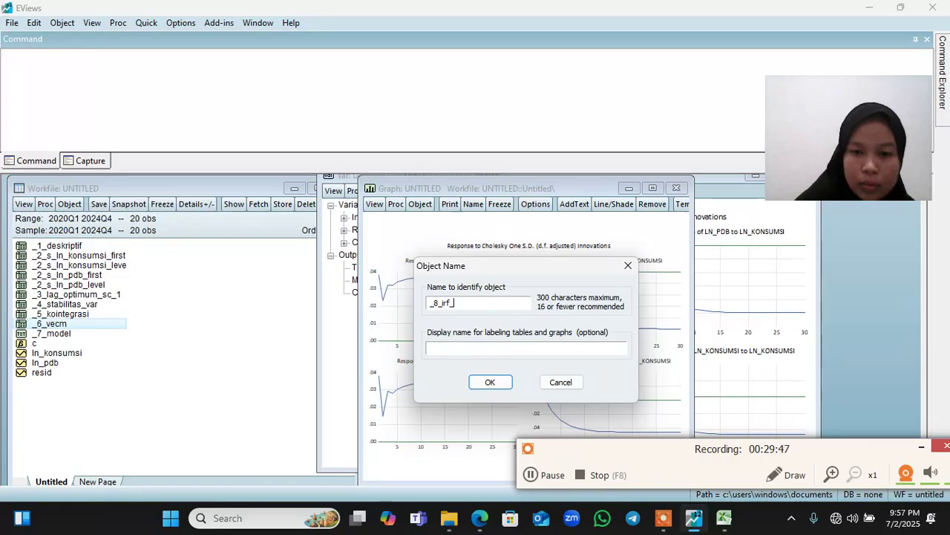
text(multiple)
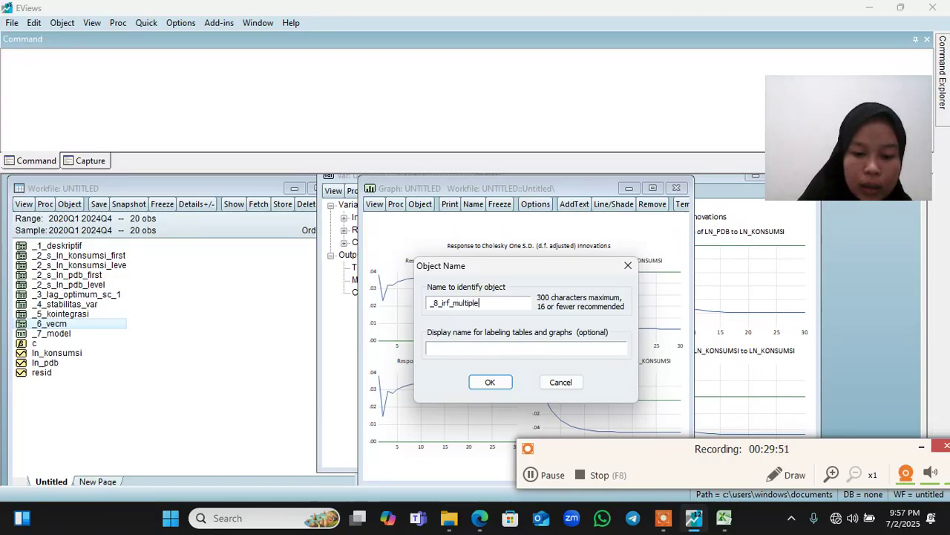
text(graph)
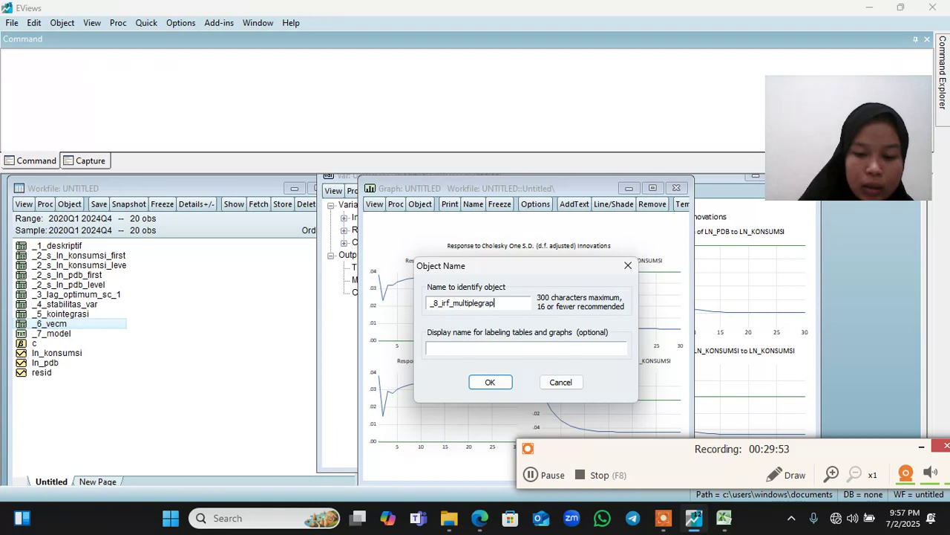
click(479, 384)
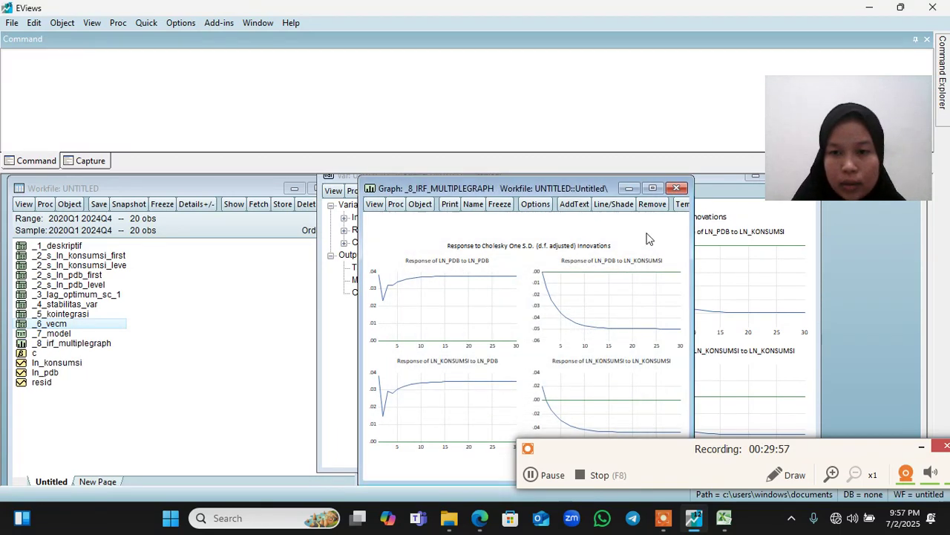
click(676, 187)
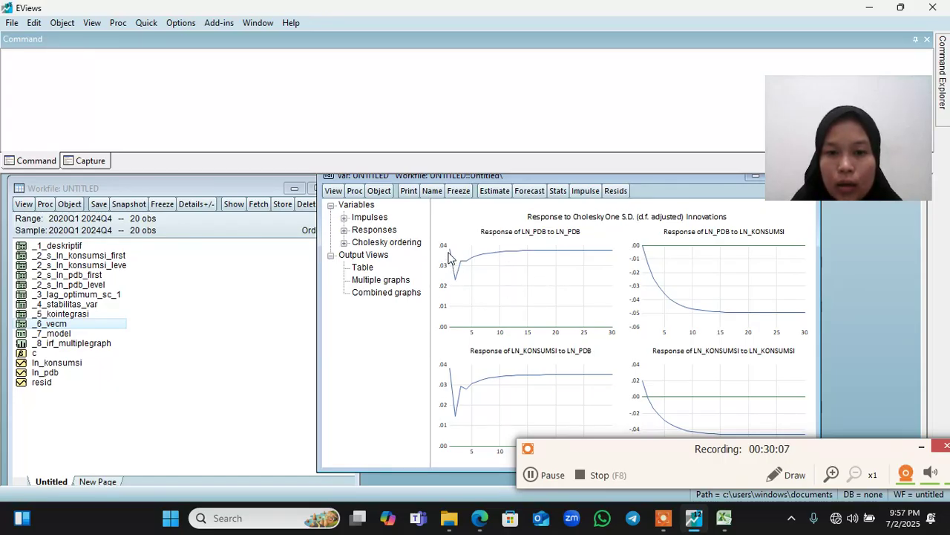
- Show the impulse responses as a table and review the responses of LN_PDB and LN_KONSUMSI over the periods
mouse_move(454, 262)
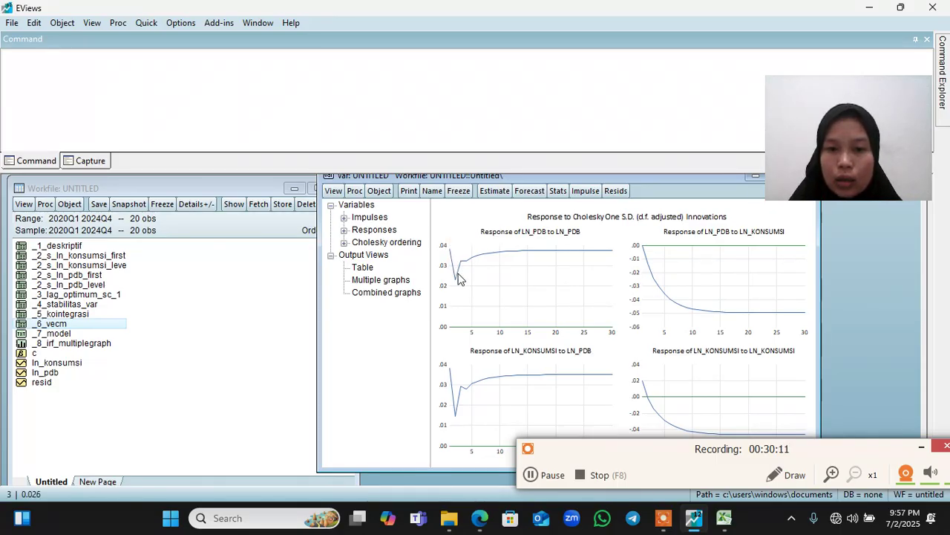
mouse_move(459, 287)
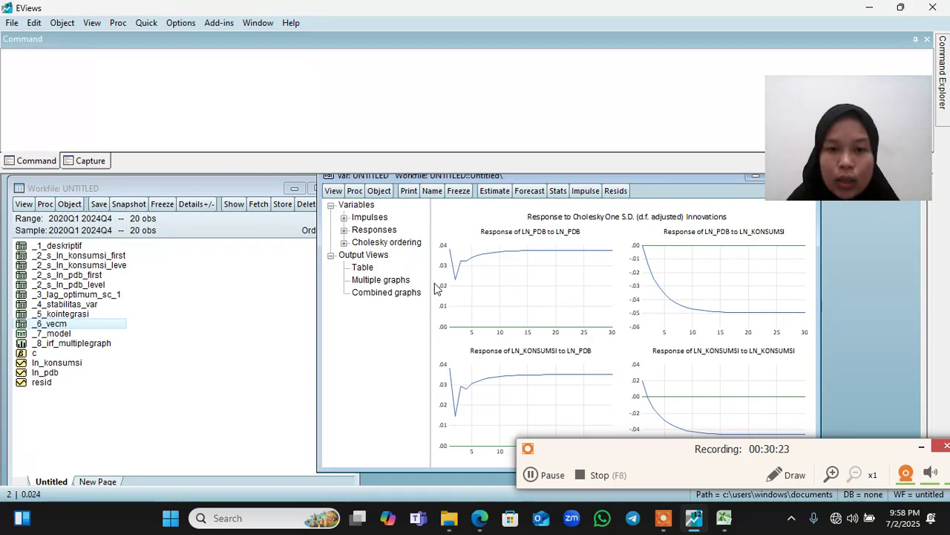
click(381, 271)
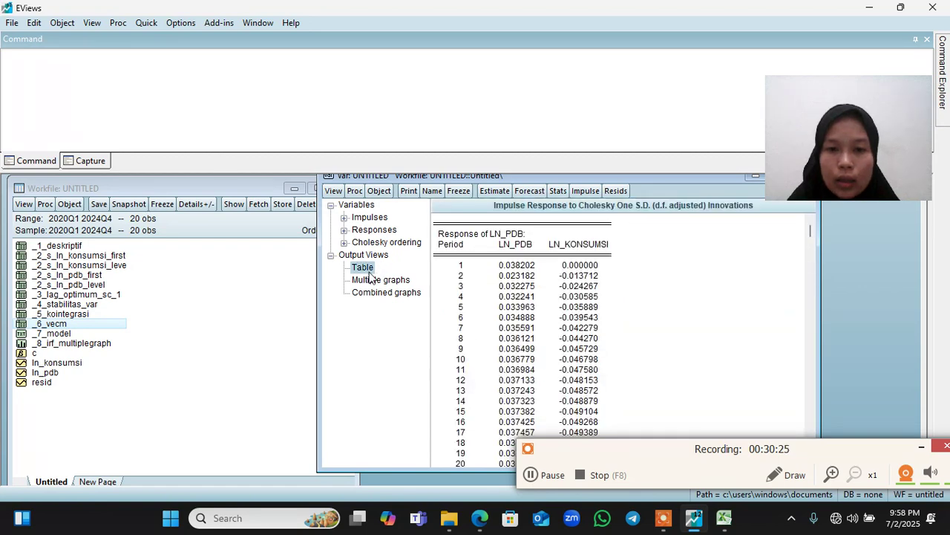
scroll(551, 309, down, 1)
scroll(551, 309, down, 17)
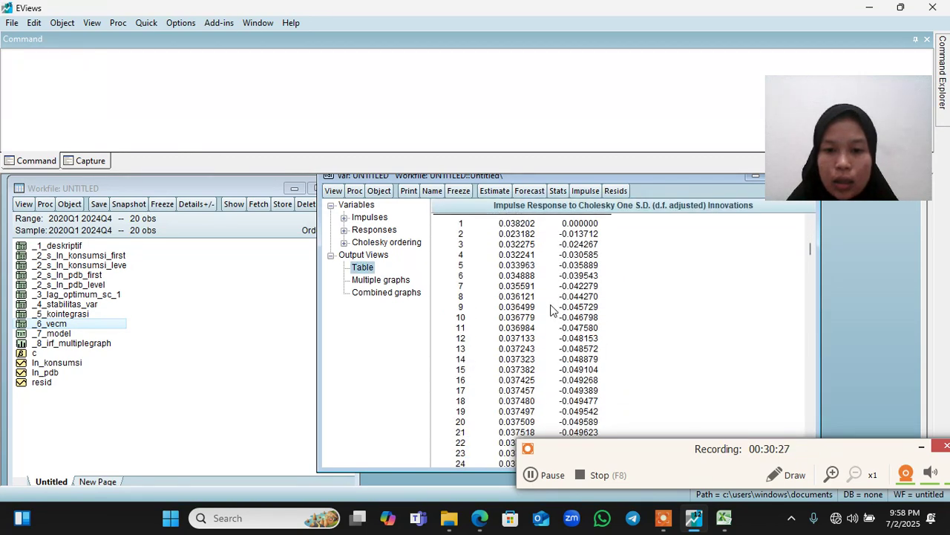
scroll(551, 309, down, 13)
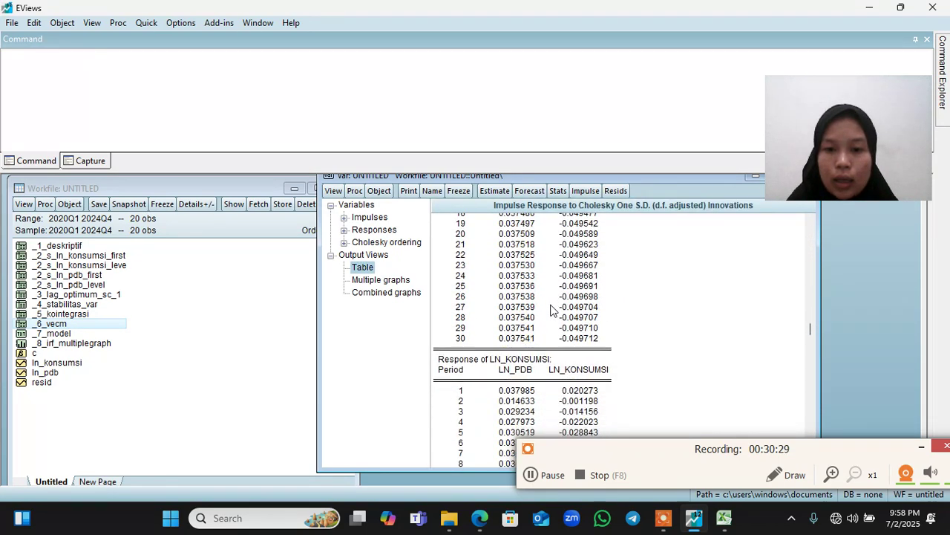
scroll(551, 309, down, 4)
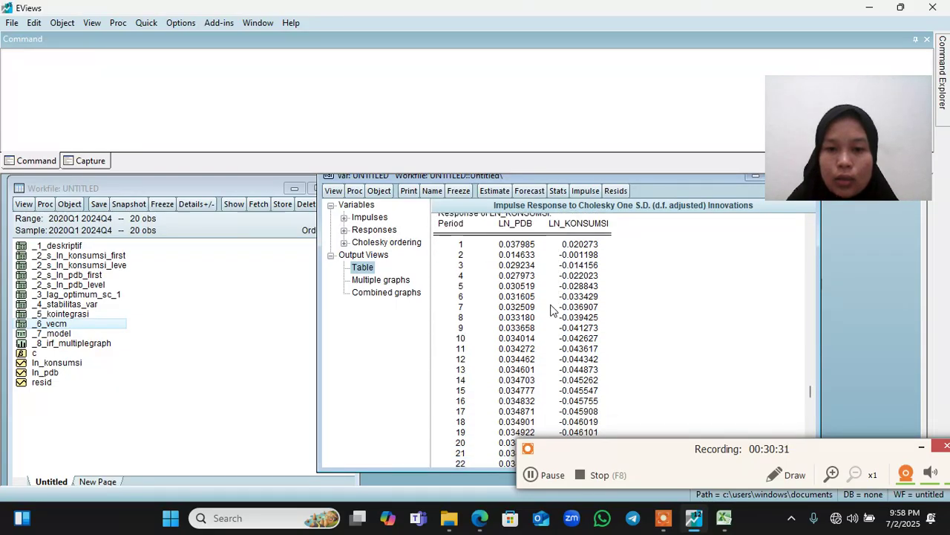
scroll(548, 301, up, 2)
scroll(548, 301, up, 20)
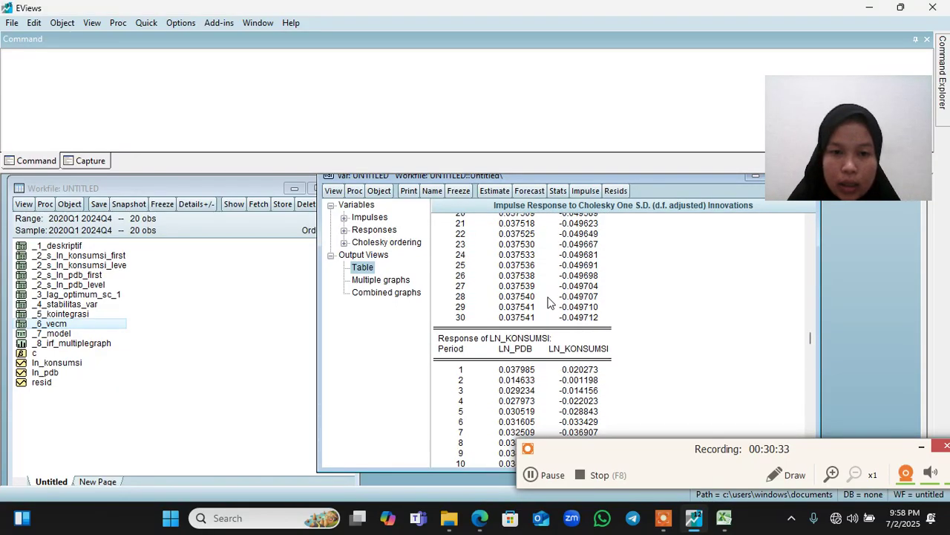
- Freeze the impulse response table, name the frozen table _8_irf_tabel, and close it
click(462, 195)
click(491, 203)
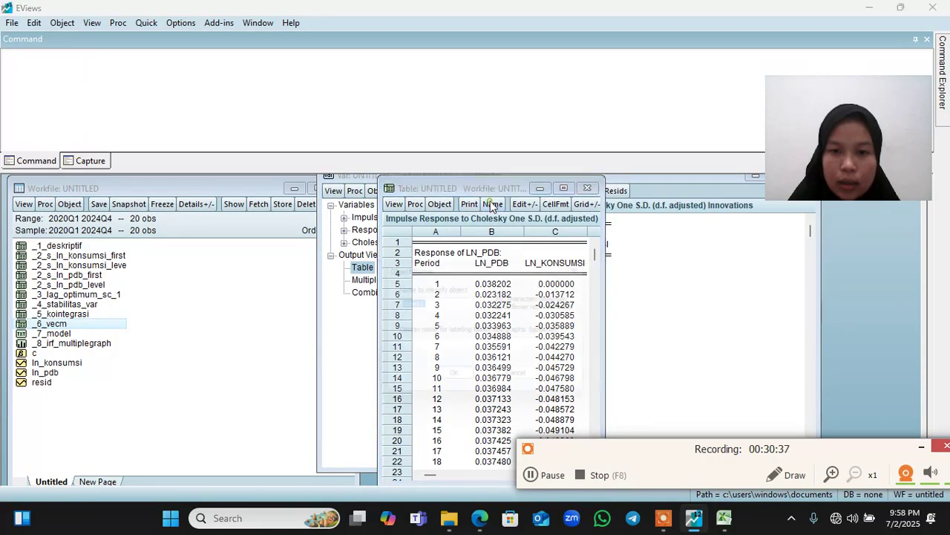
text(_)
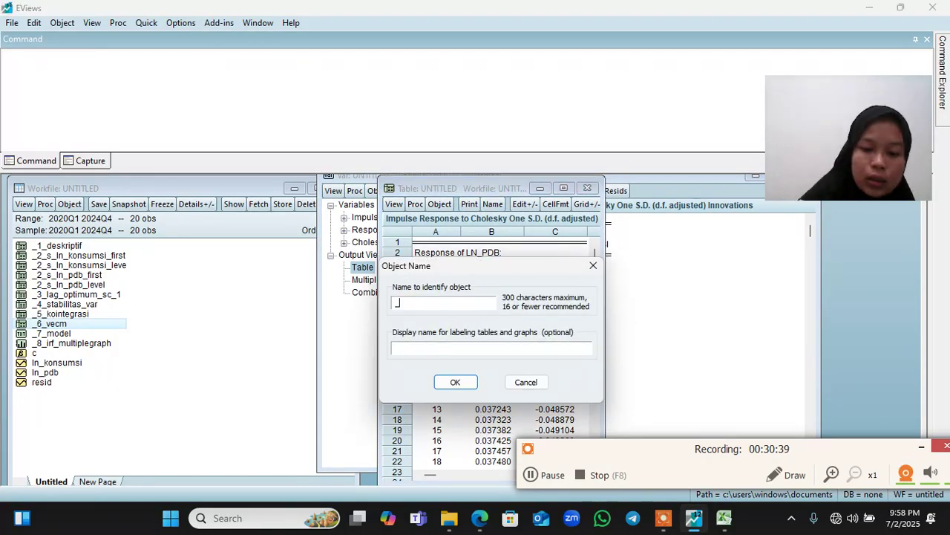
text(8_irf_tabel)
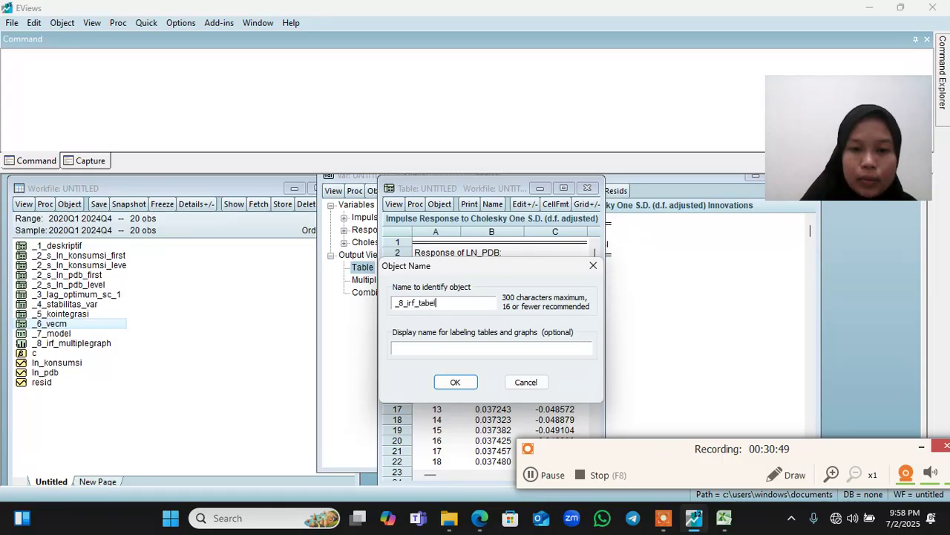
click(457, 382)
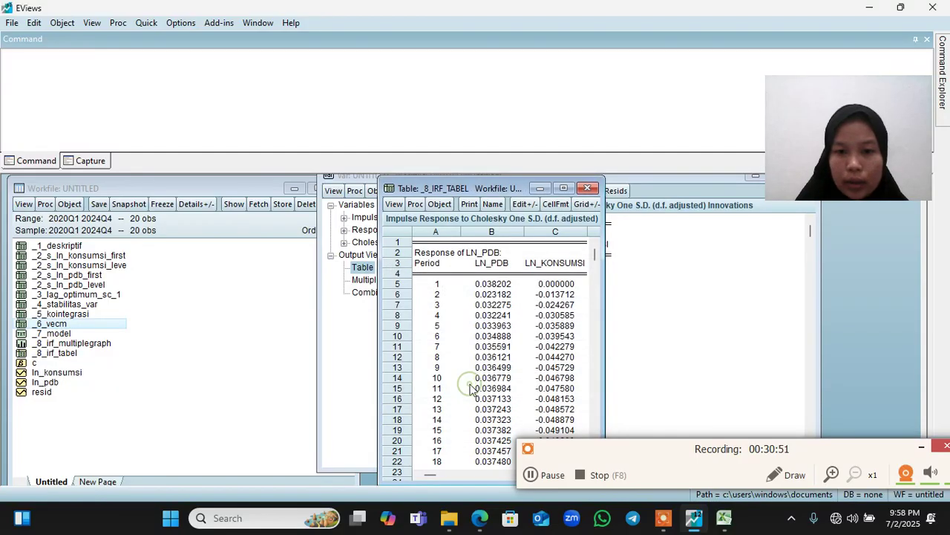
click(591, 189)
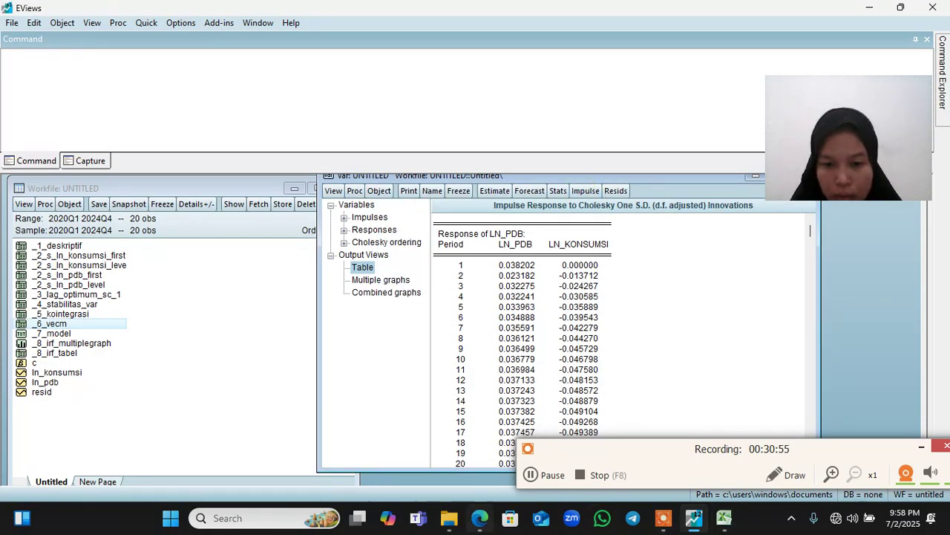
- Switch to the slides in Edge and examine the Impulse Response Function graphs and the LN_PDB and LN_KONSUMSI response tables
mouse_move(480, 517)
click(461, 447)
scroll(454, 438, down, 6)
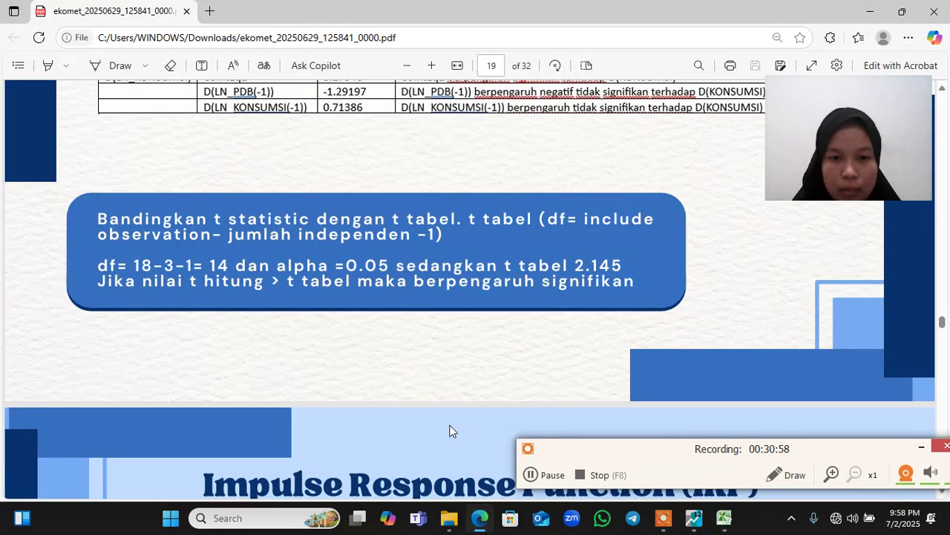
scroll(451, 432, down, 5)
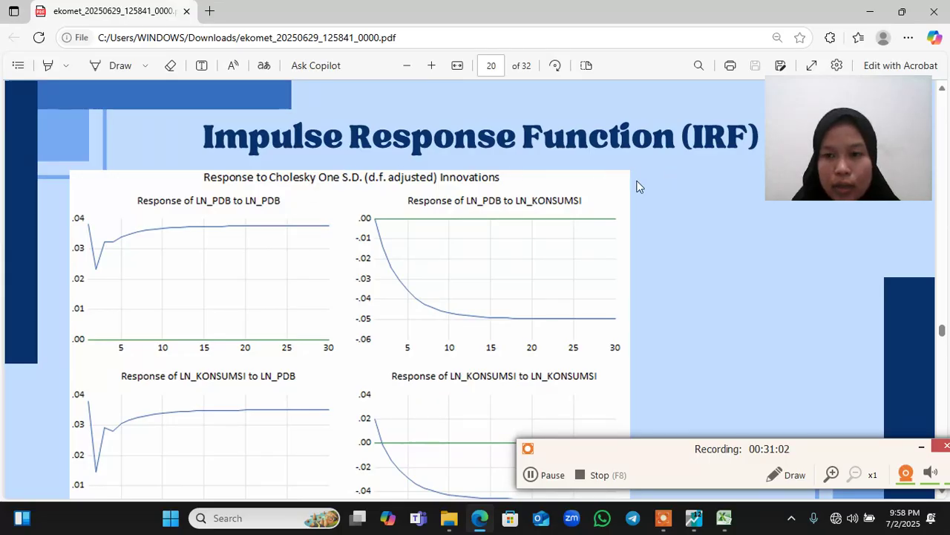
scroll(360, 278, down, 5)
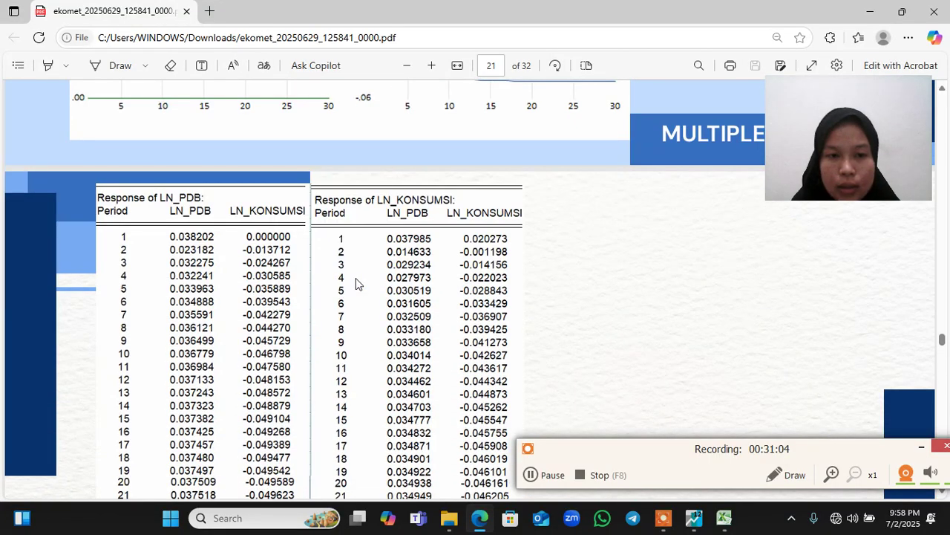
scroll(521, 252, up, 3)
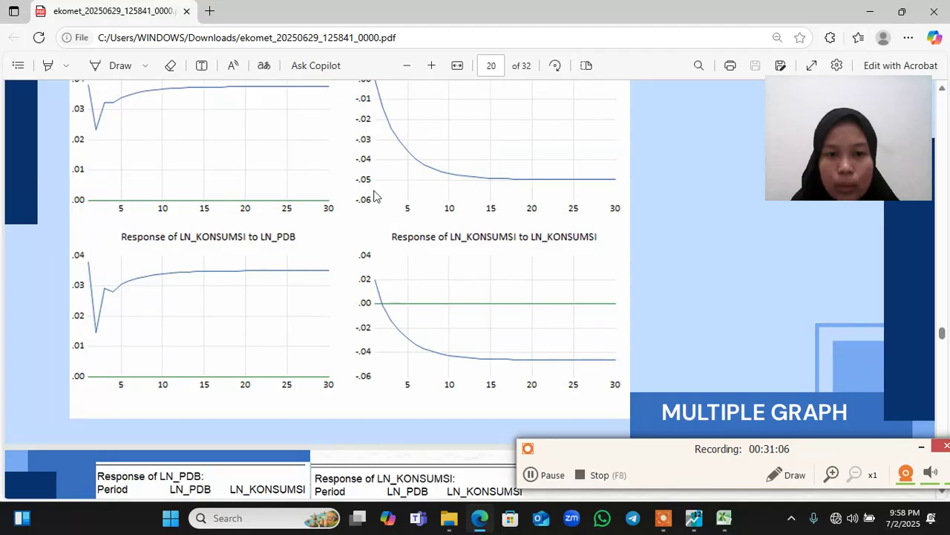
scroll(386, 286, down, 5)
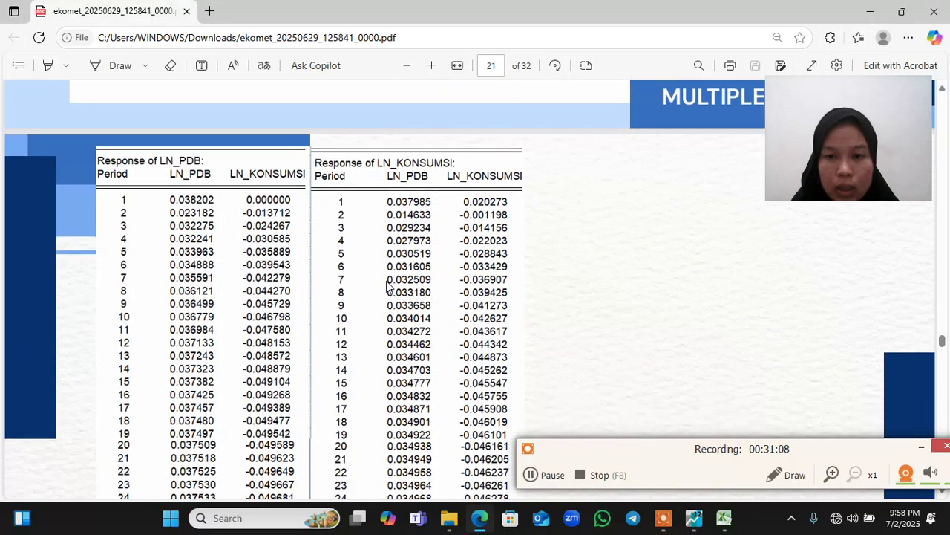
- Move on to the IRF slide and examine the table and graph for the response of LN_PDB to an LN_PDB shock
scroll(386, 282, down, 3)
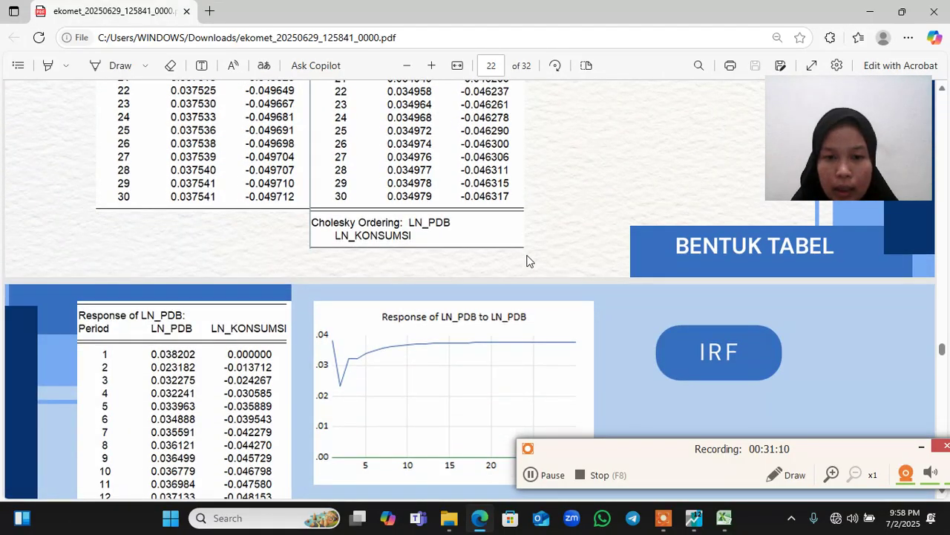
scroll(529, 262, down, 3)
scroll(528, 264, down, 2)
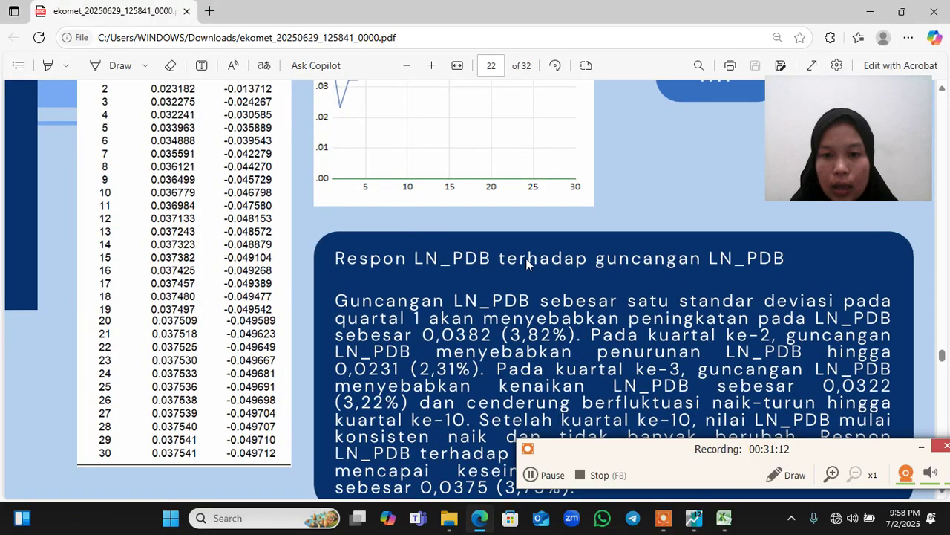
click(407, 65)
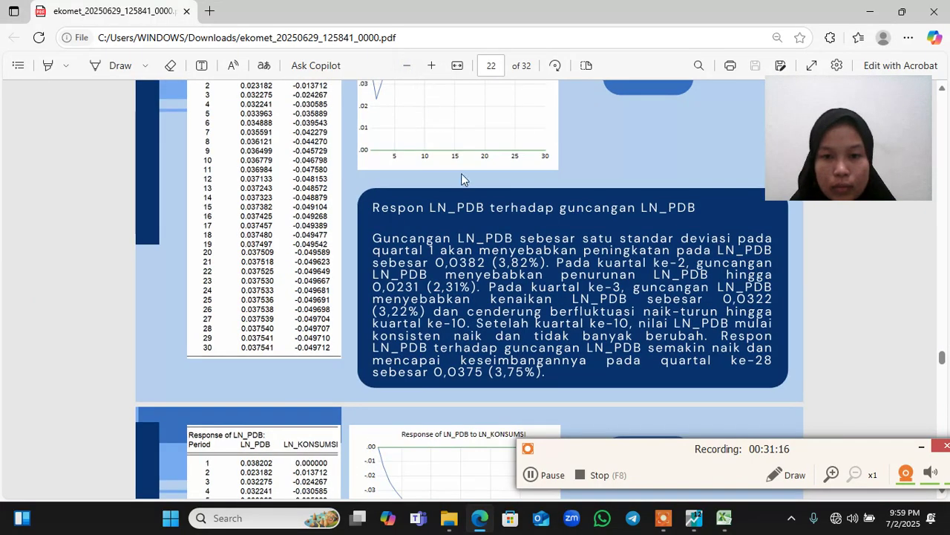
scroll(480, 215, down, 1)
scroll(479, 222, up, 3)
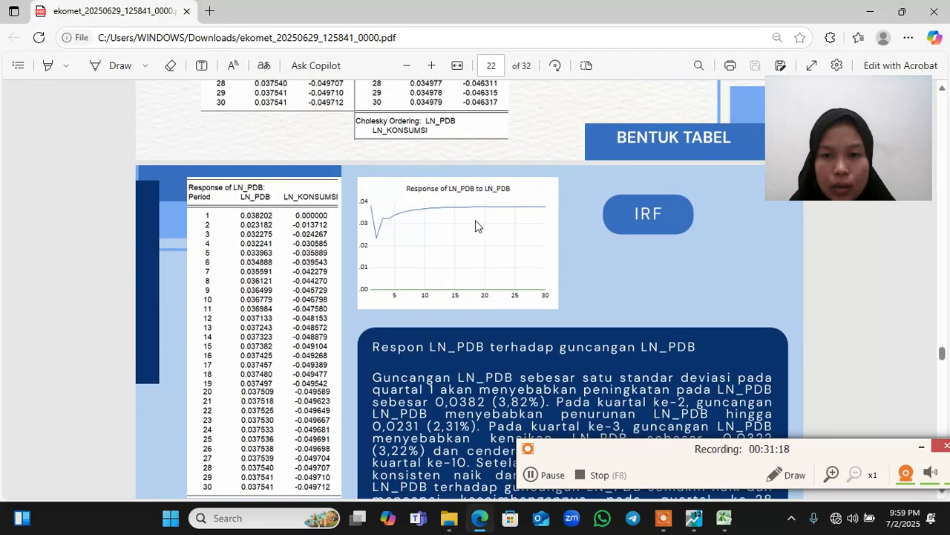
scroll(475, 220, down, 1)
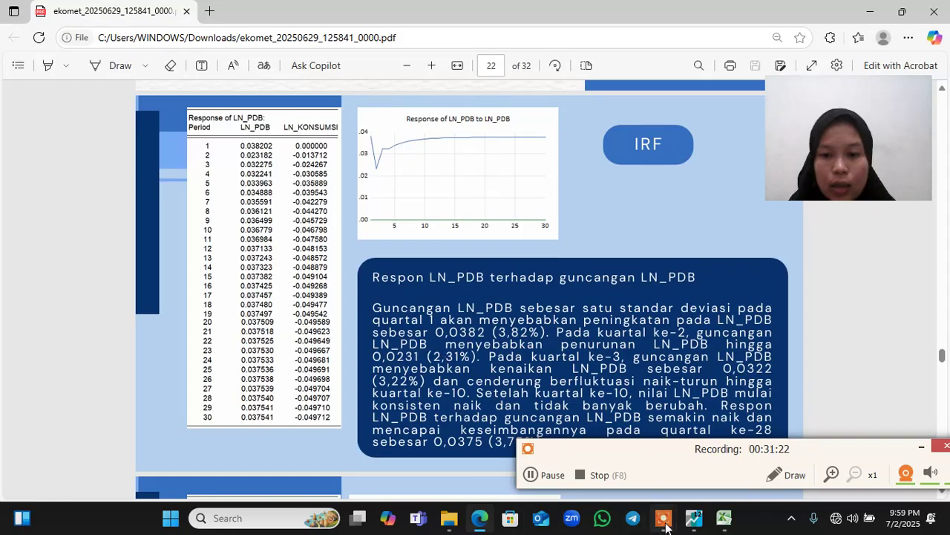
- Switch to EViews, display the impulse responses as multiple graphs, and return to the slides in Edge
mouse_move(694, 518)
click(687, 458)
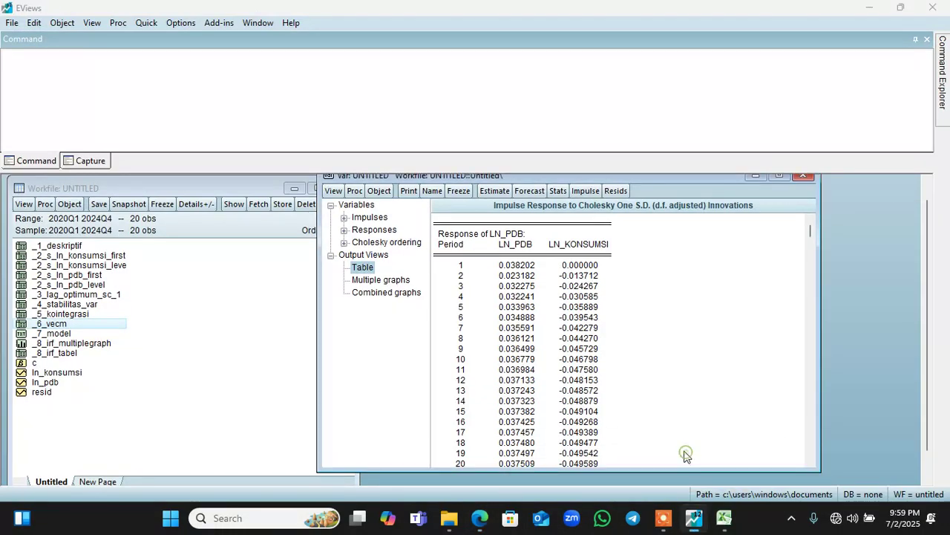
click(381, 281)
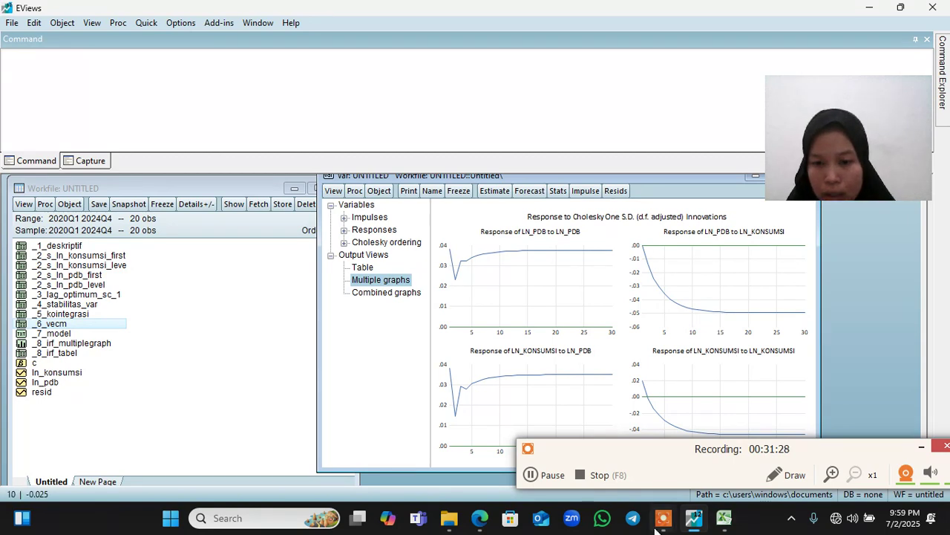
click(475, 453)
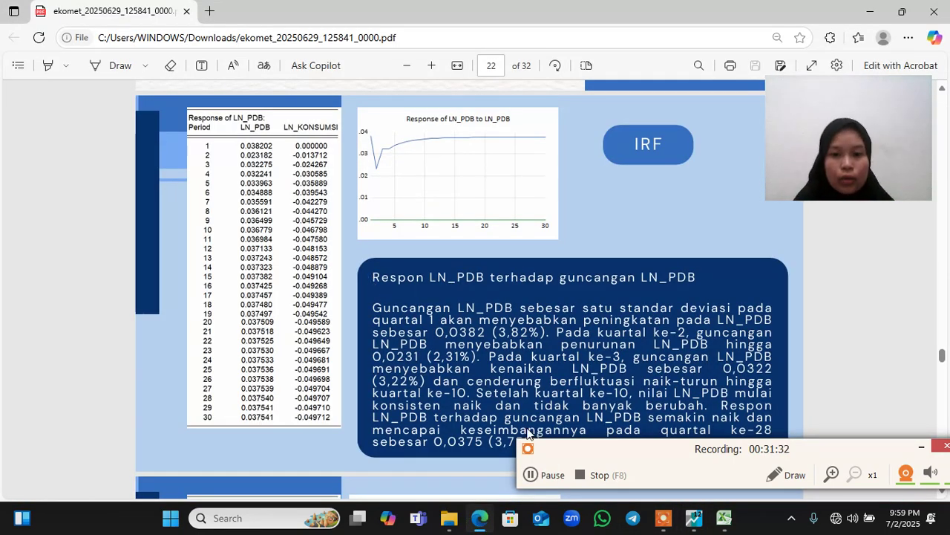
- Read the written interpretation of LN_PDB's response to its own shock alongside the period table
click(535, 477)
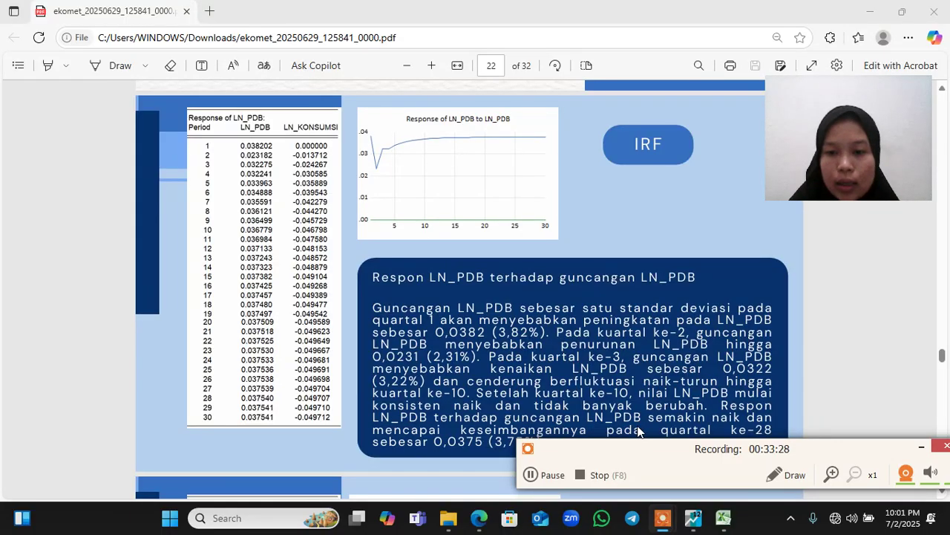
scroll(639, 413, down, 2)
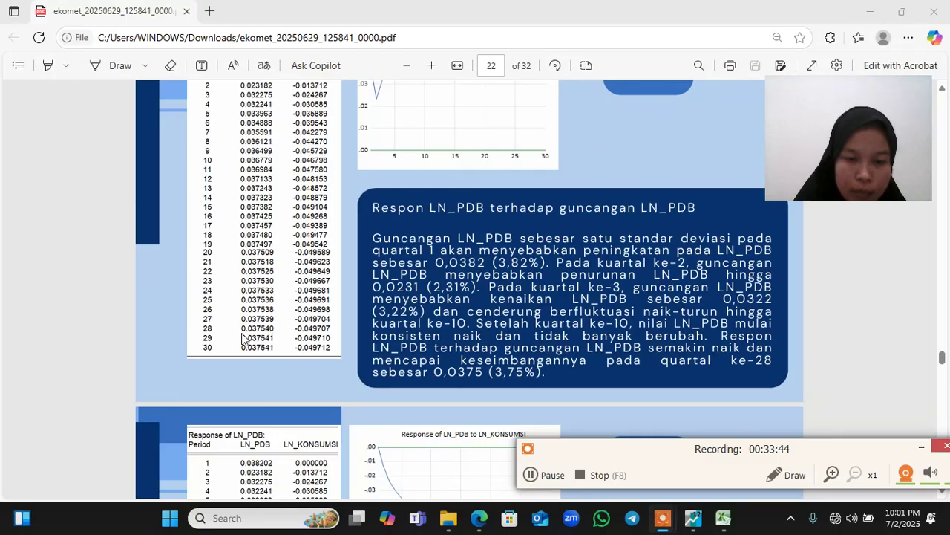
scroll(342, 327, up, 2)
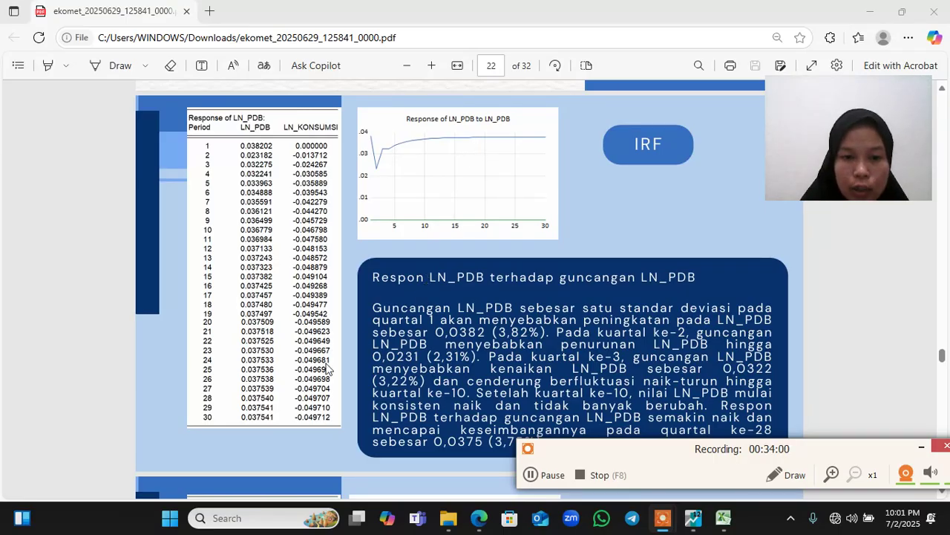
scroll(326, 369, down, 1)
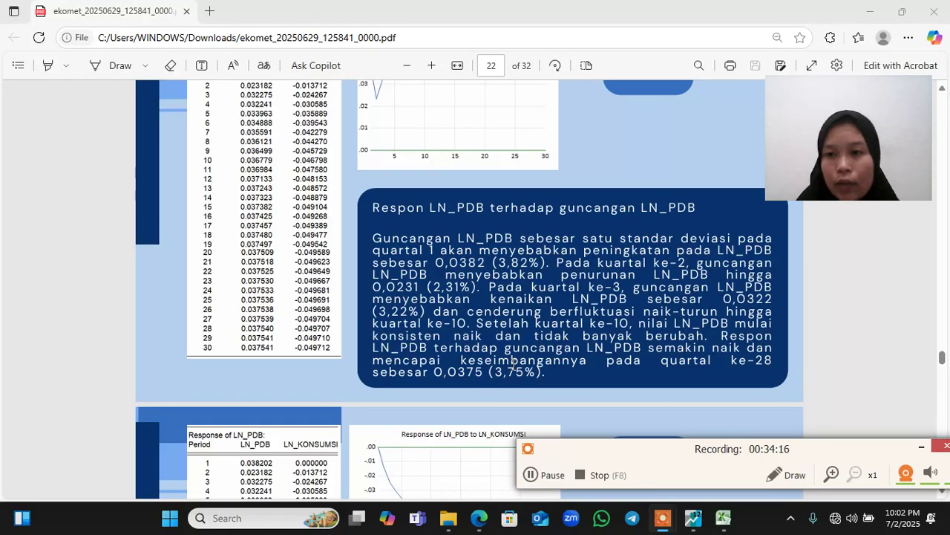
- Review the graph, table and interpretation of LN_PDB's response to an LN_Konsumsi shock on the following slide
scroll(513, 363, down, 3)
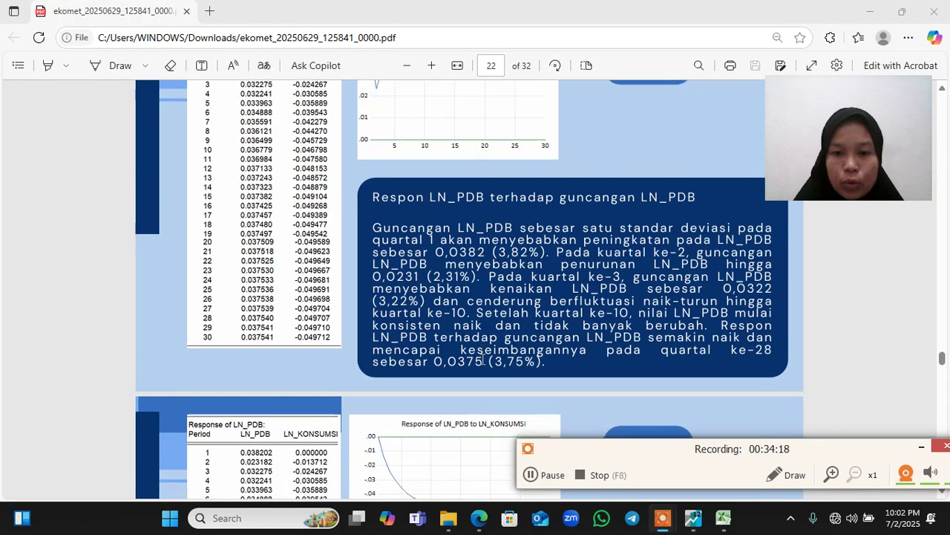
scroll(483, 360, down, 2)
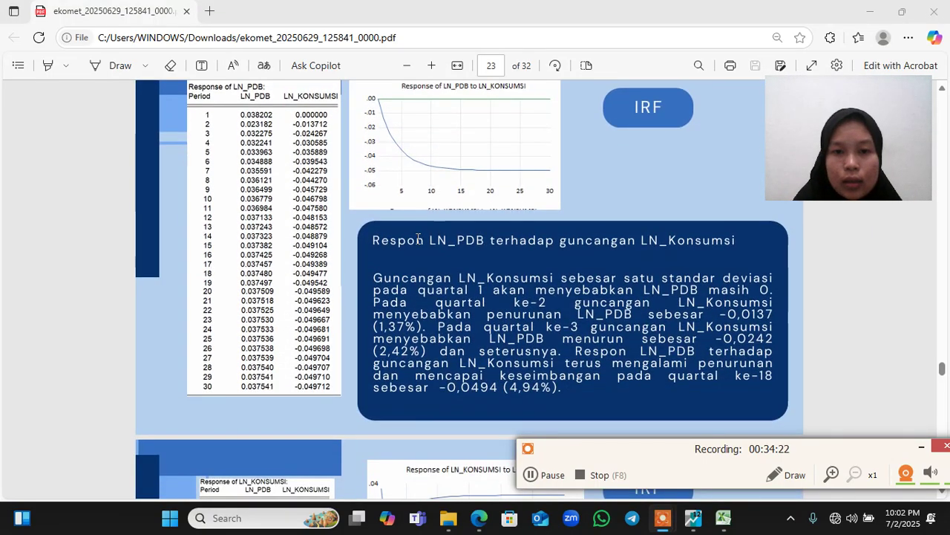
scroll(418, 238, up, 1)
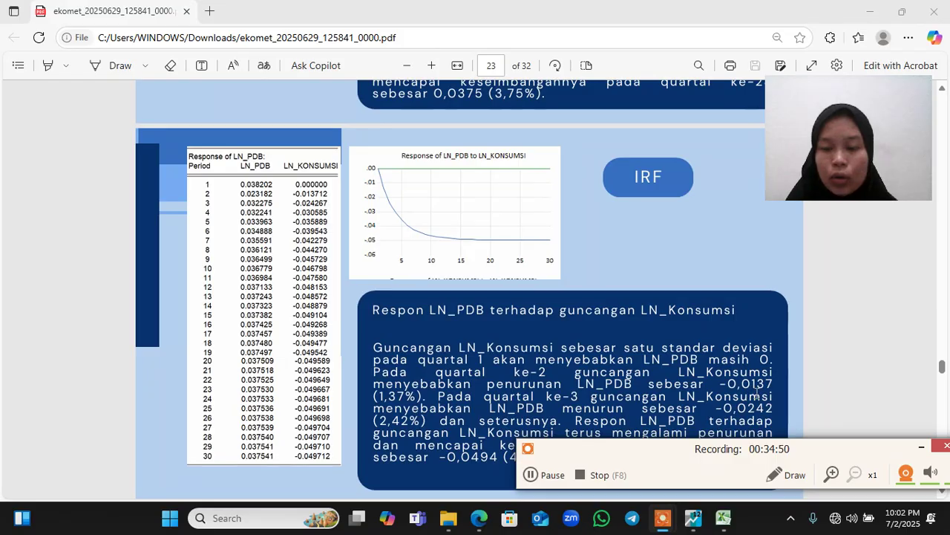
click(553, 475)
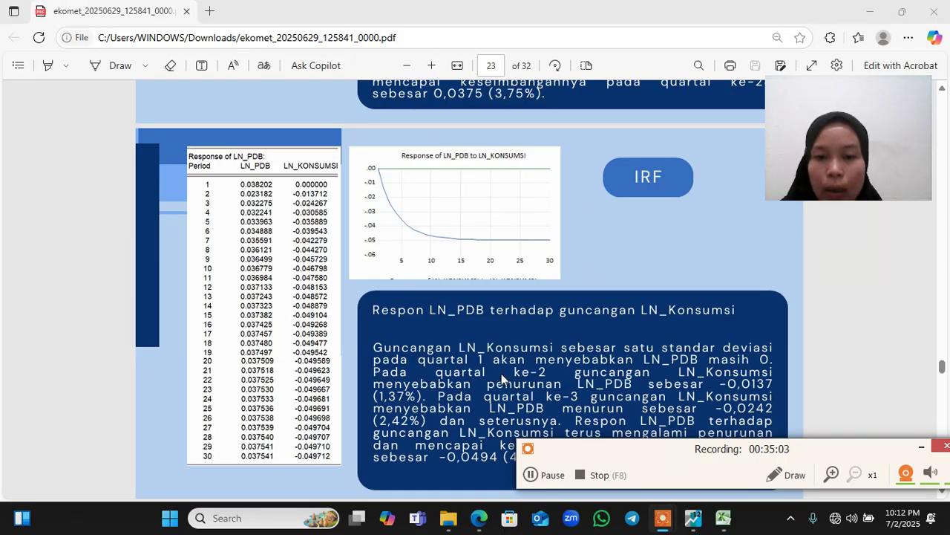
scroll(501, 374, down, 2)
scroll(501, 373, down, 2)
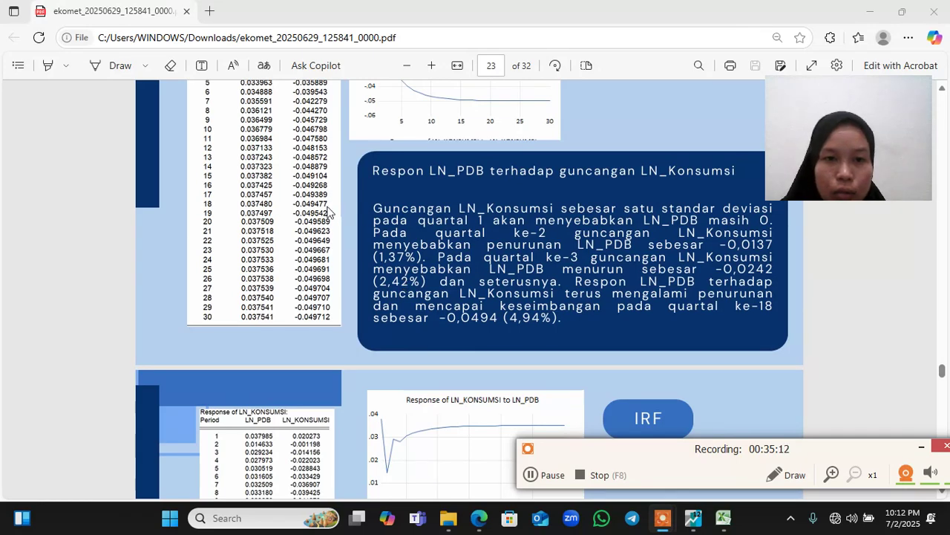
scroll(292, 207, up, 1)
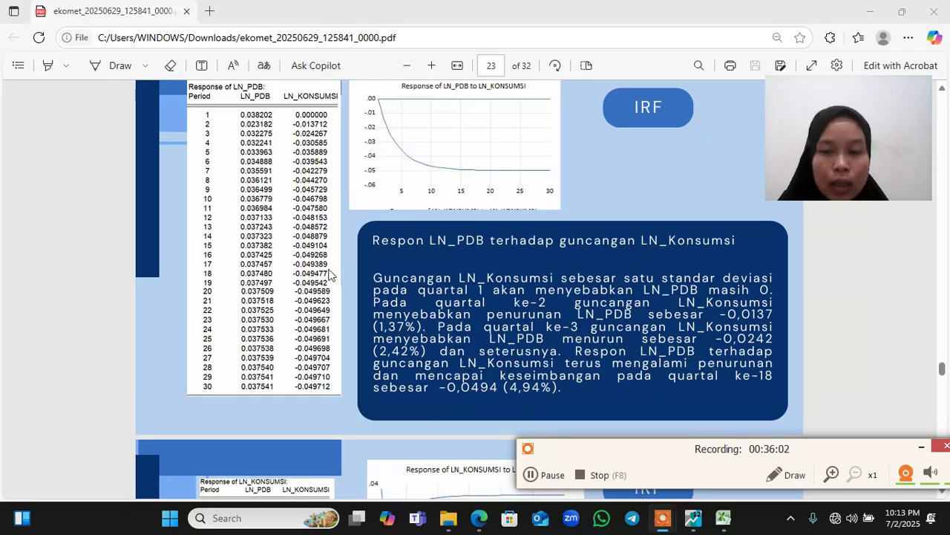
- Review the slides interpreting LN_Konsumsi's responses to shocks in LN_PDB and in LN_Konsumsi itself
scroll(502, 282, down, 5)
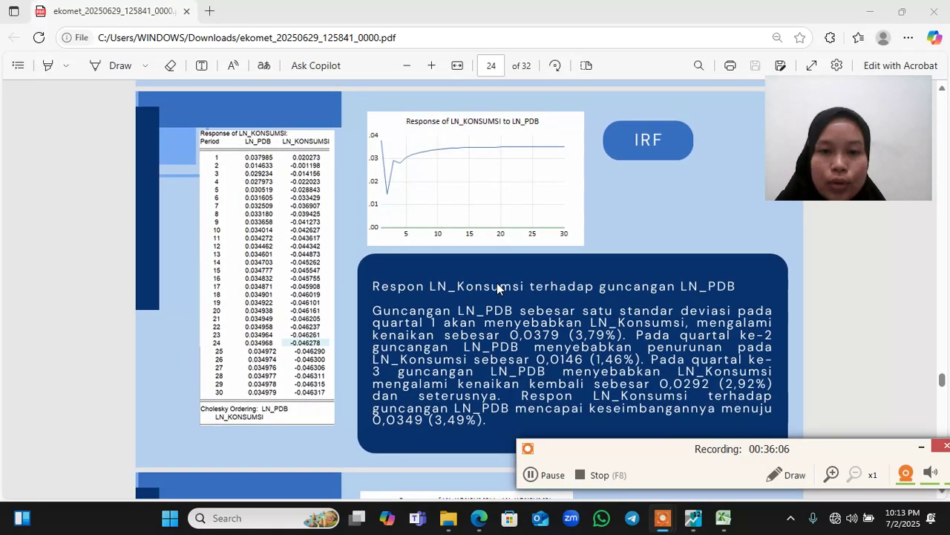
scroll(497, 283, down, 2)
scroll(497, 283, up, 2)
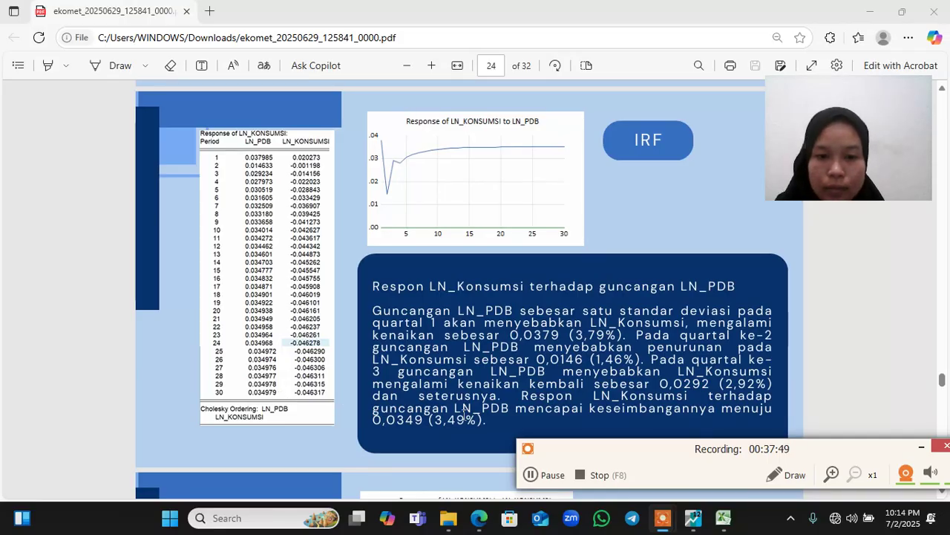
click(533, 475)
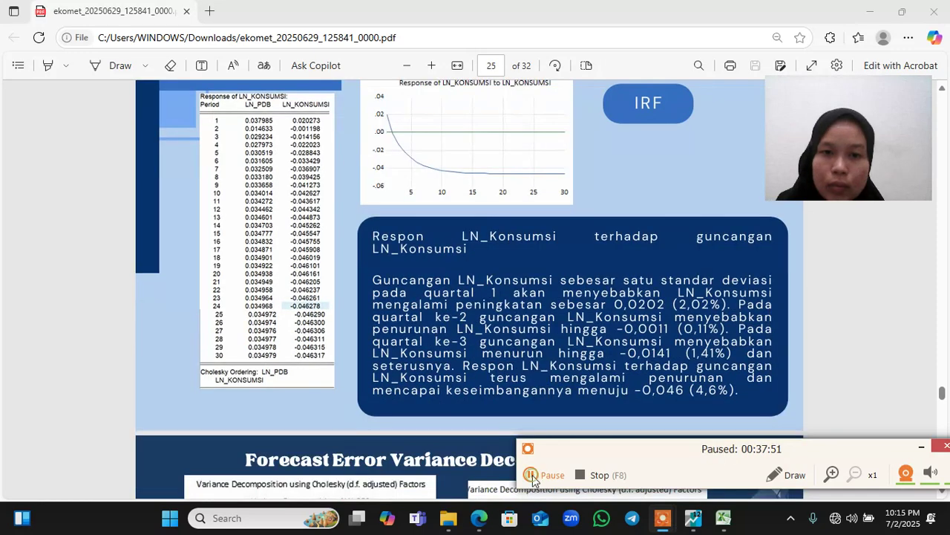
click(531, 475)
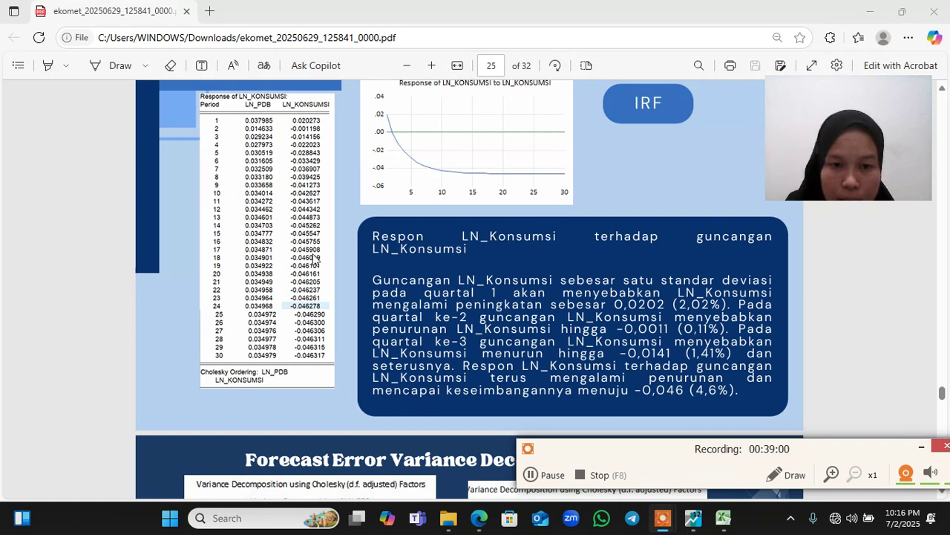
- View the FEVD slide, switch to EViews, and run a 30-period Cholesky variance decomposition of ln_pdb and ln_konsumsi without standard errors
scroll(480, 336, down, 5)
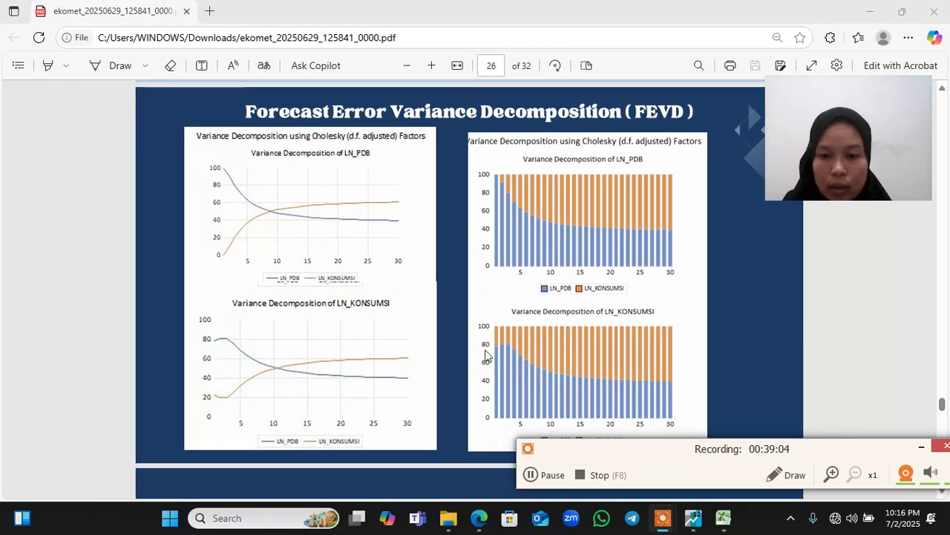
click(692, 519)
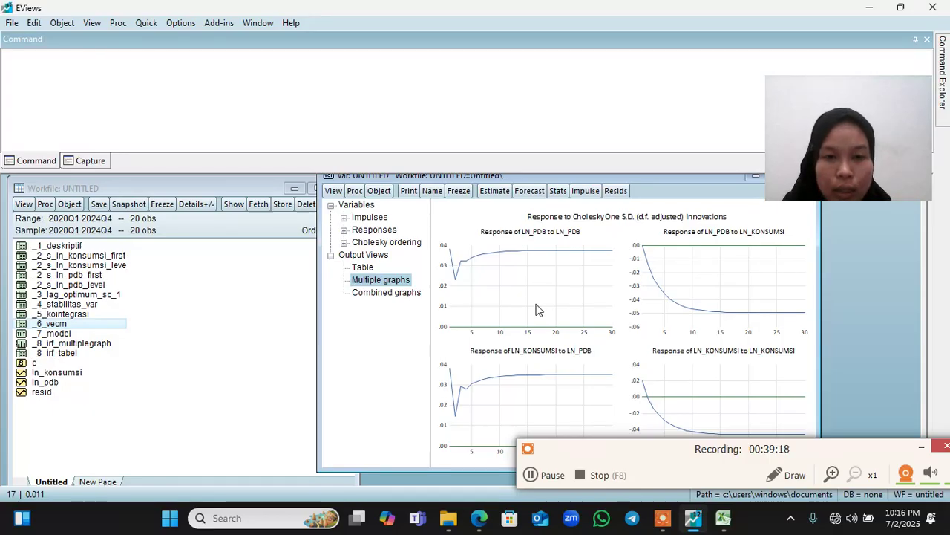
click(333, 192)
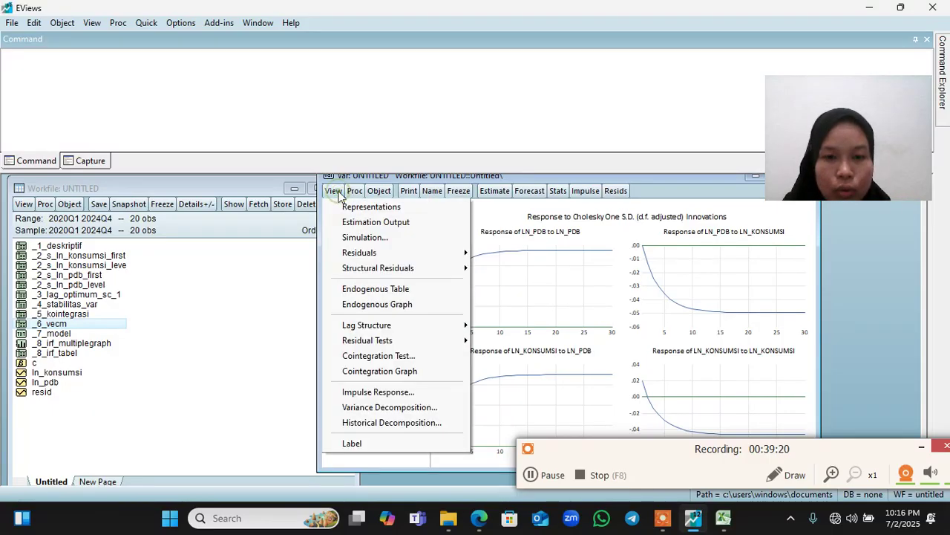
click(375, 408)
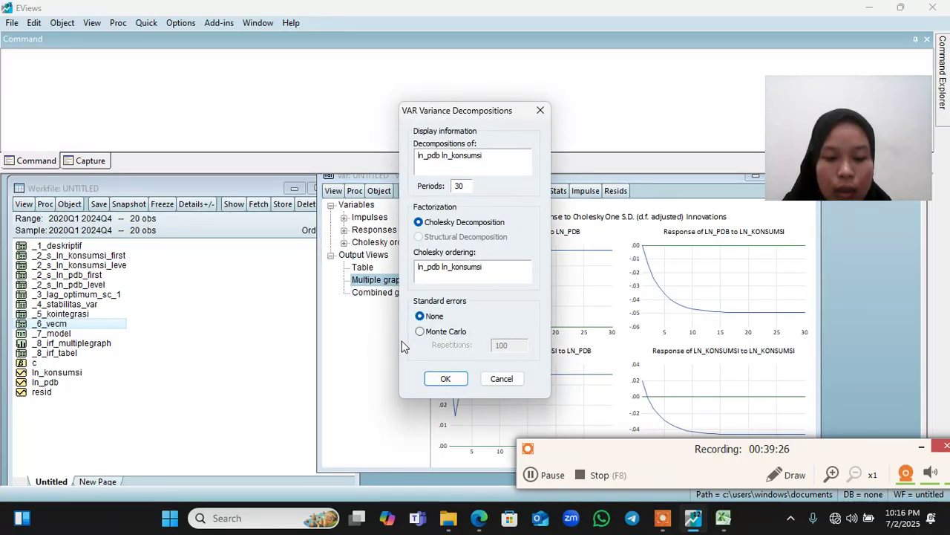
click(447, 379)
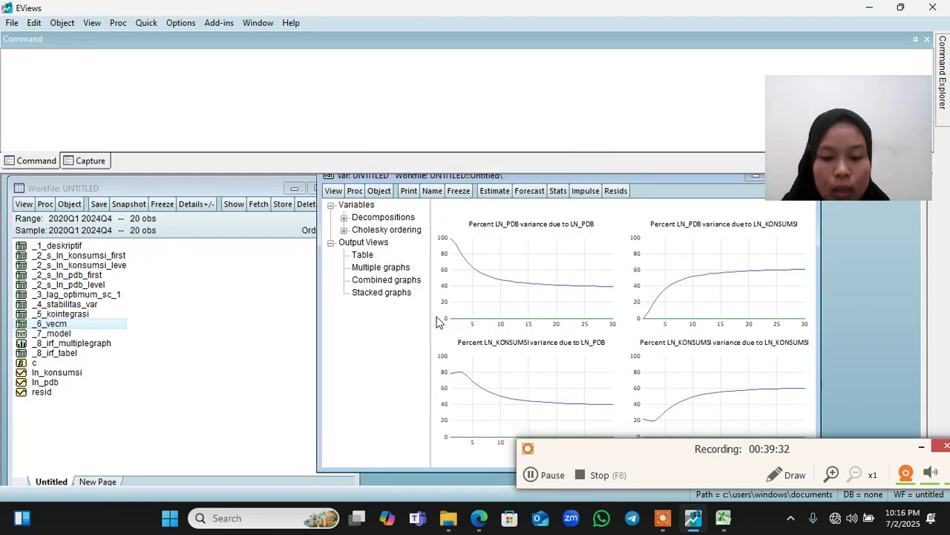
- Show the variance decomposition as combined graphs, freeze them, and name the frozen graph _9_fevd_cg
click(390, 281)
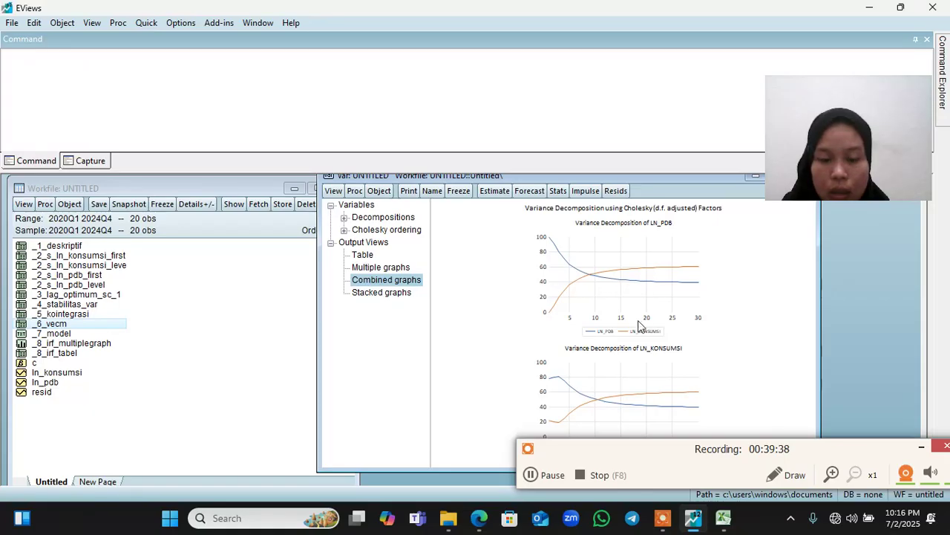
click(458, 191)
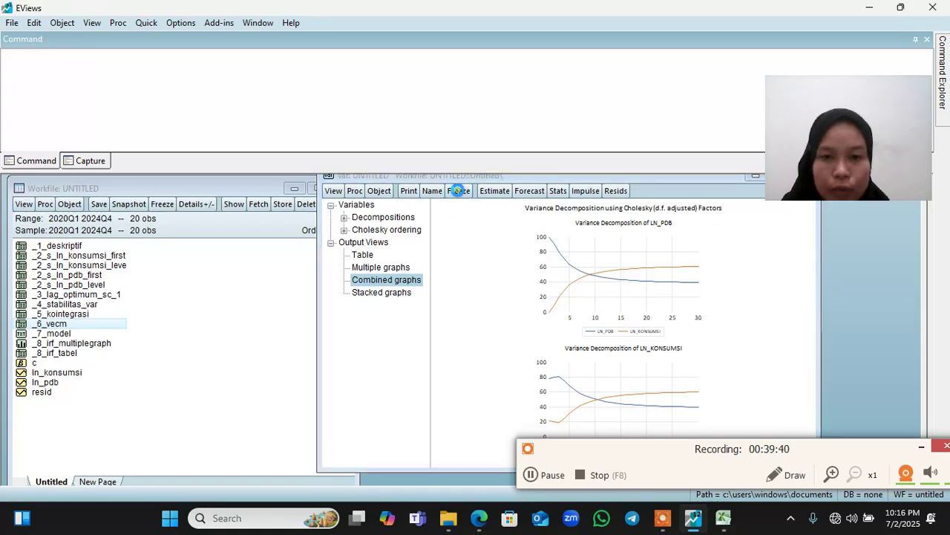
click(512, 204)
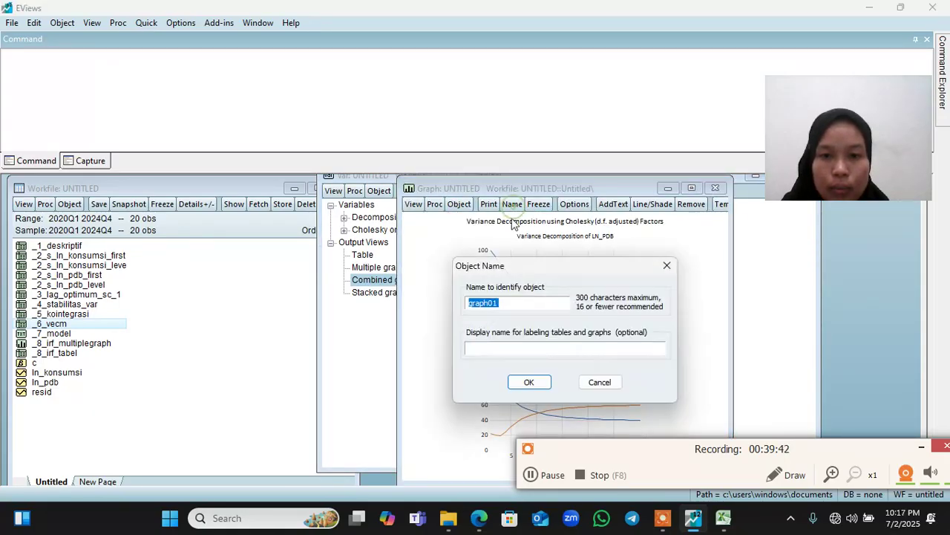
key(BackSpace)
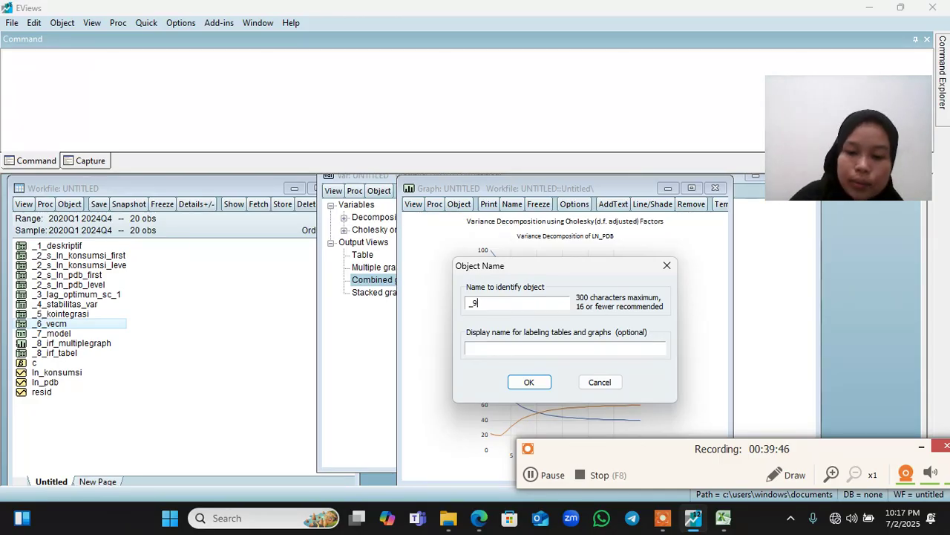
text(_)
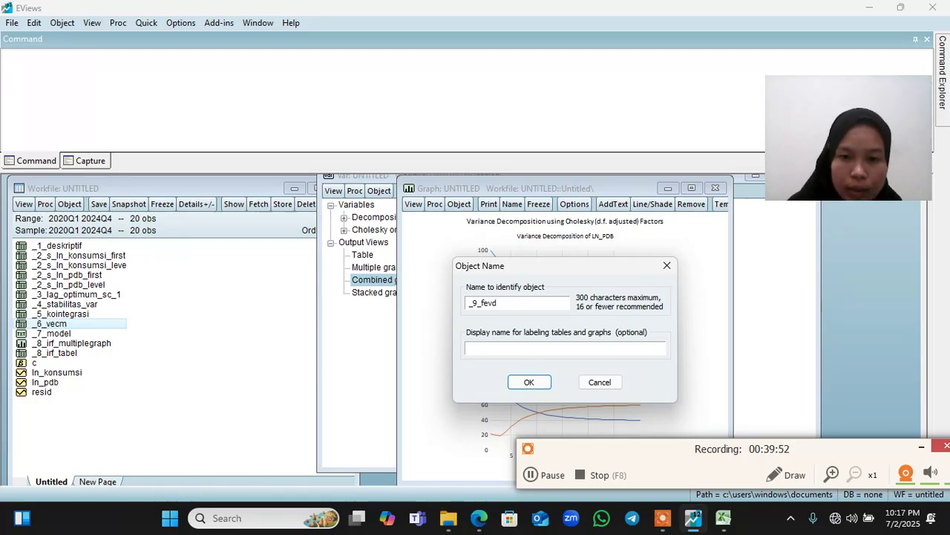
text(fevd_)
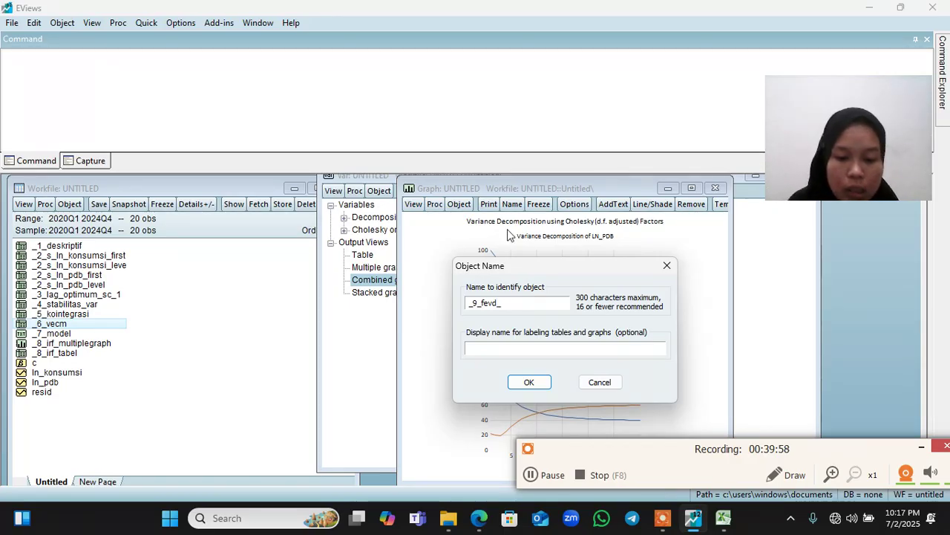
text(cg)
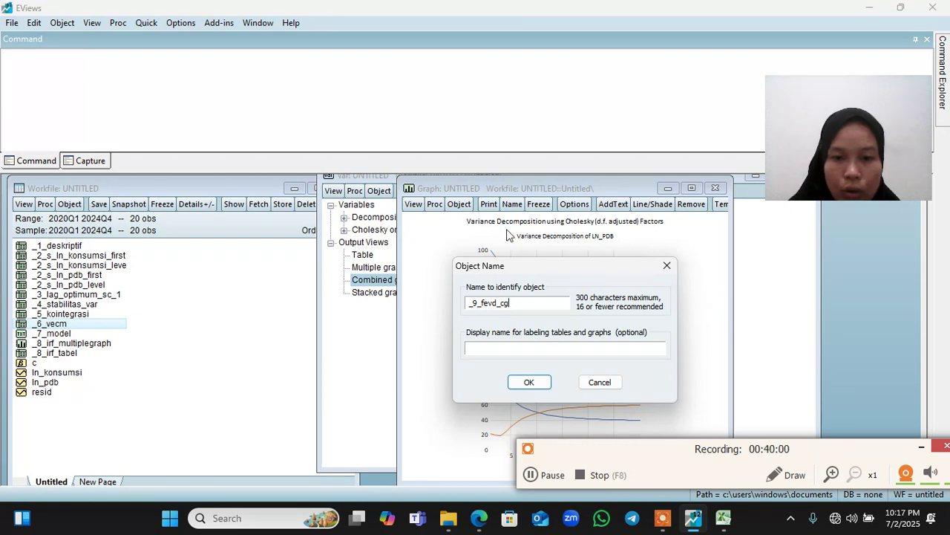
click(528, 382)
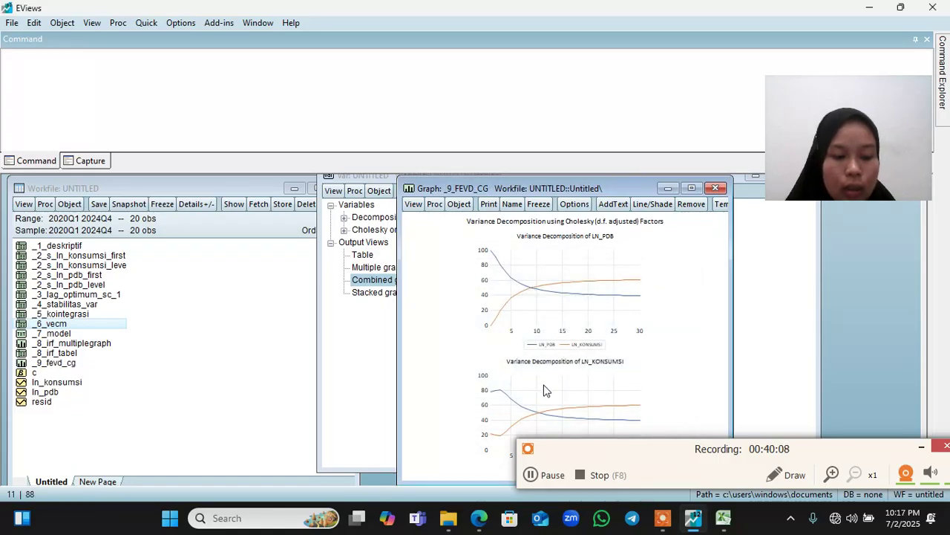
- Close the frozen combined variance decomposition graph window
click(715, 188)
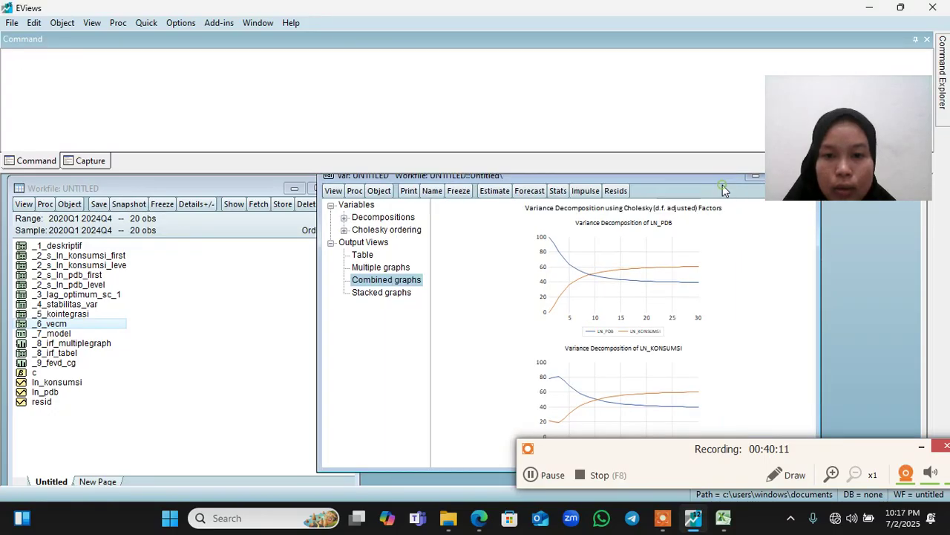
click(489, 191)
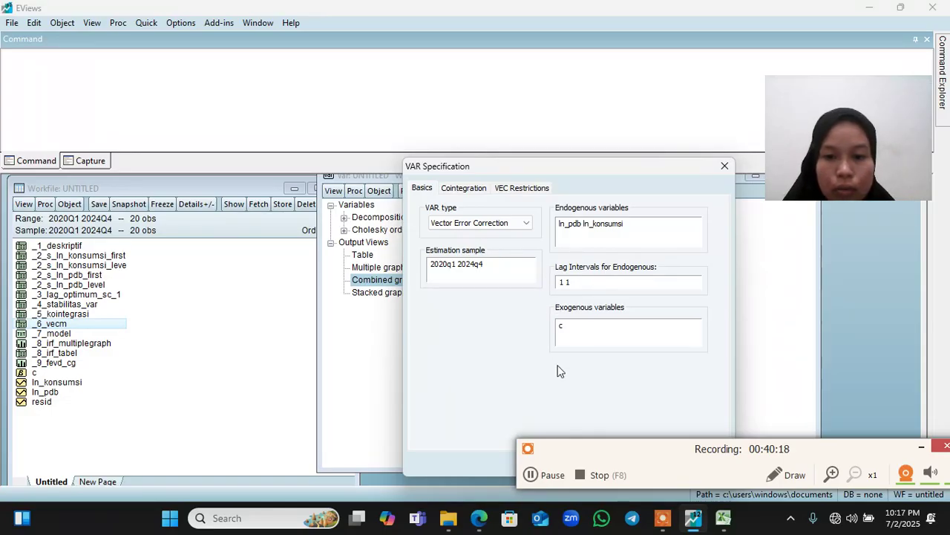
click(535, 474)
click(535, 474)
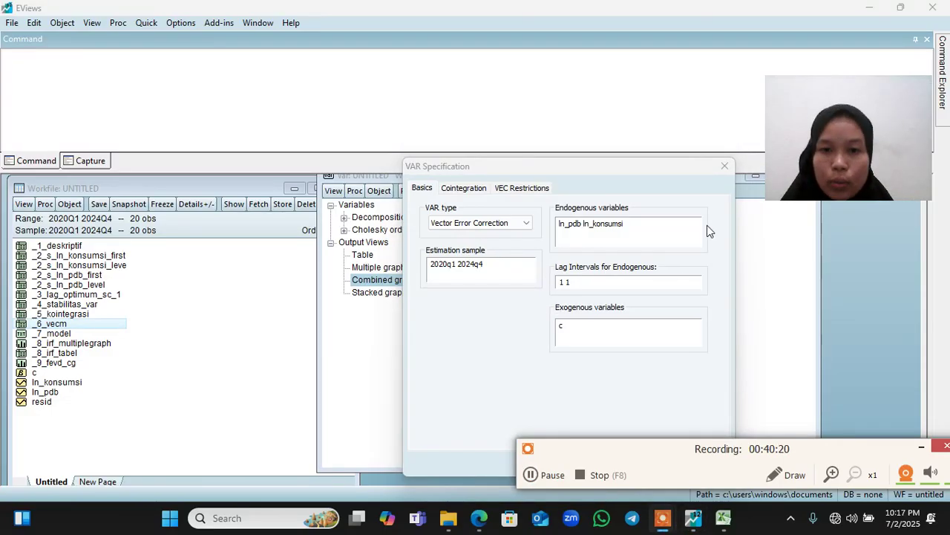
click(725, 166)
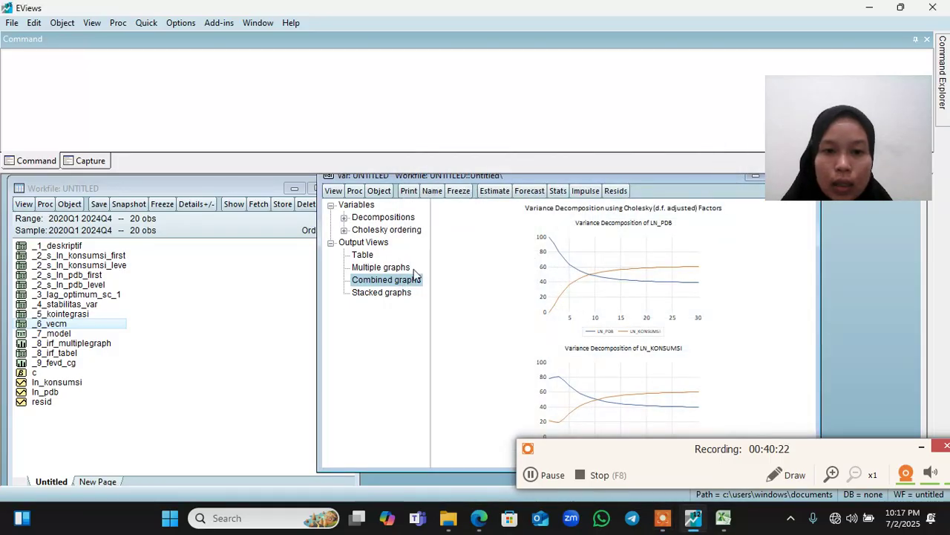
- Show the variance decomposition as a table, freeze it, name the frozen table _9_fevd_tabel, and close its window
click(363, 254)
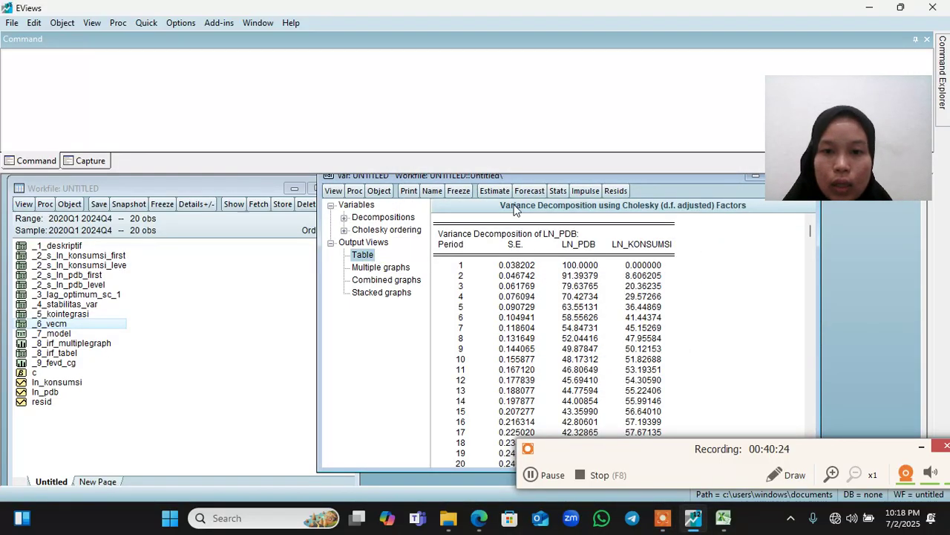
click(458, 191)
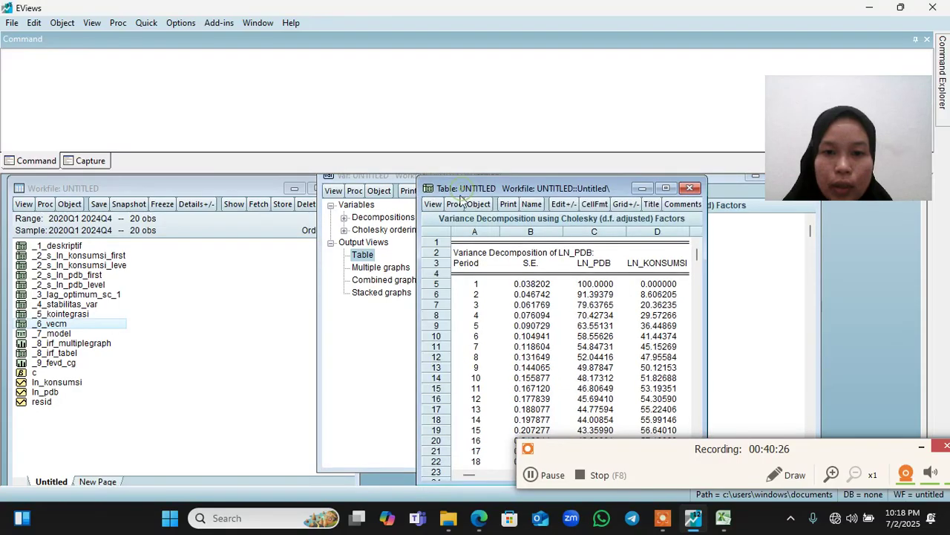
click(531, 205)
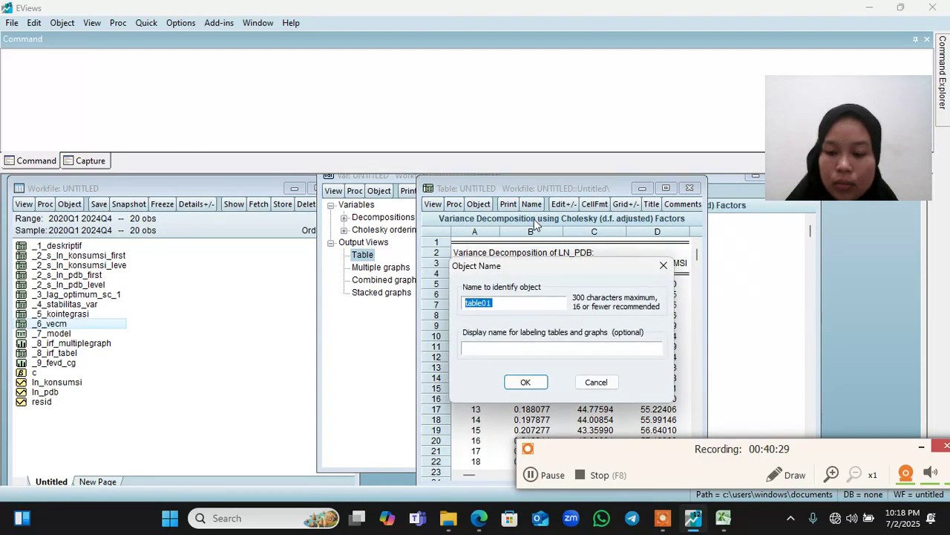
text(_)
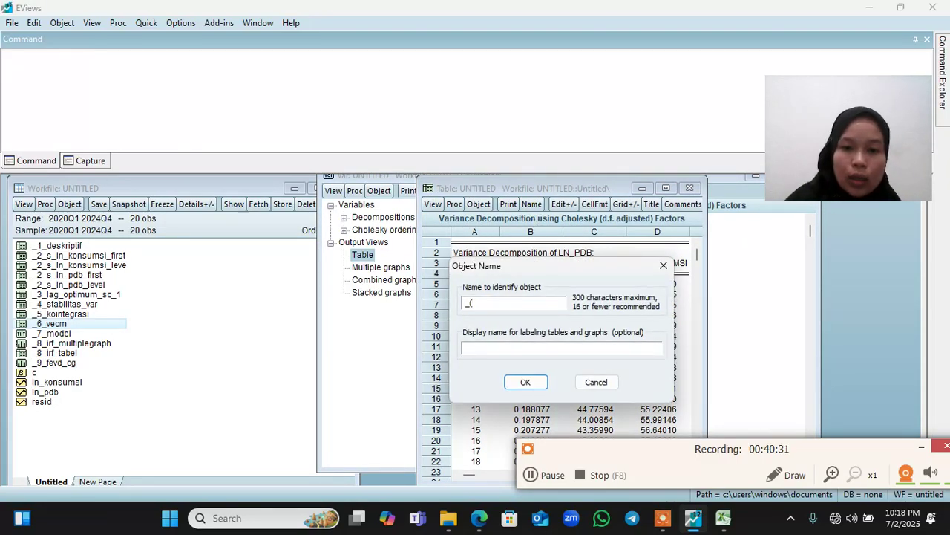
text(9_fevd_tabel)
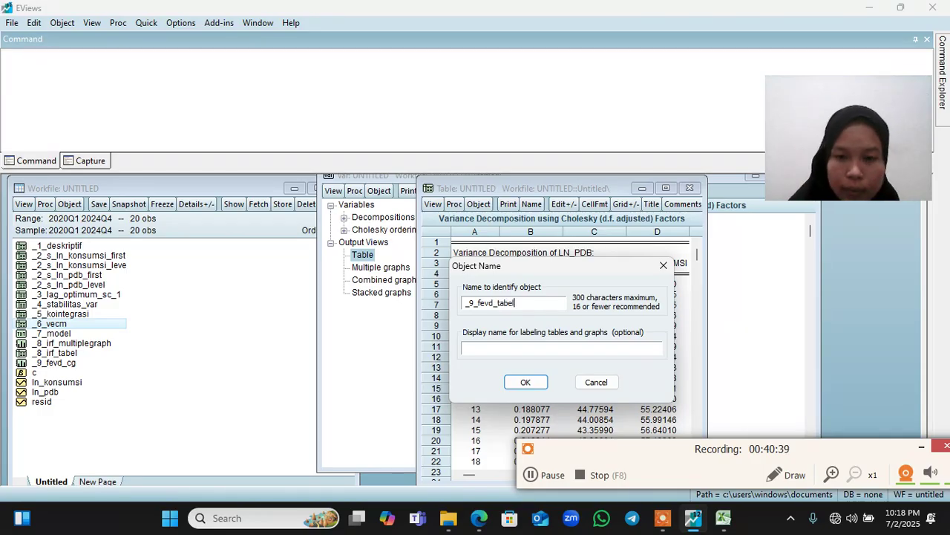
click(533, 385)
click(690, 188)
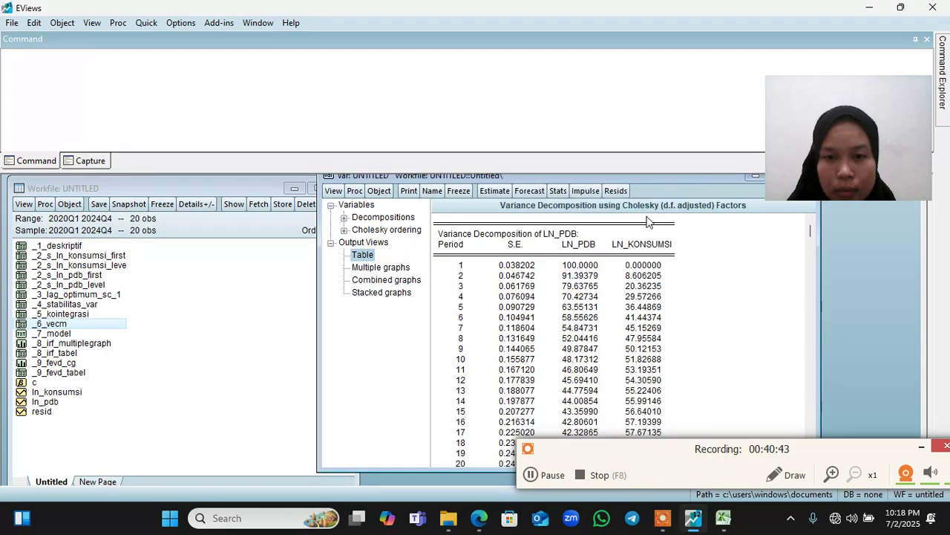
- Re-estimate the vector error correction model of ln_pdb and ln_konsumsi with lag interval 1 1 and name the VAR object _vecm
click(509, 192)
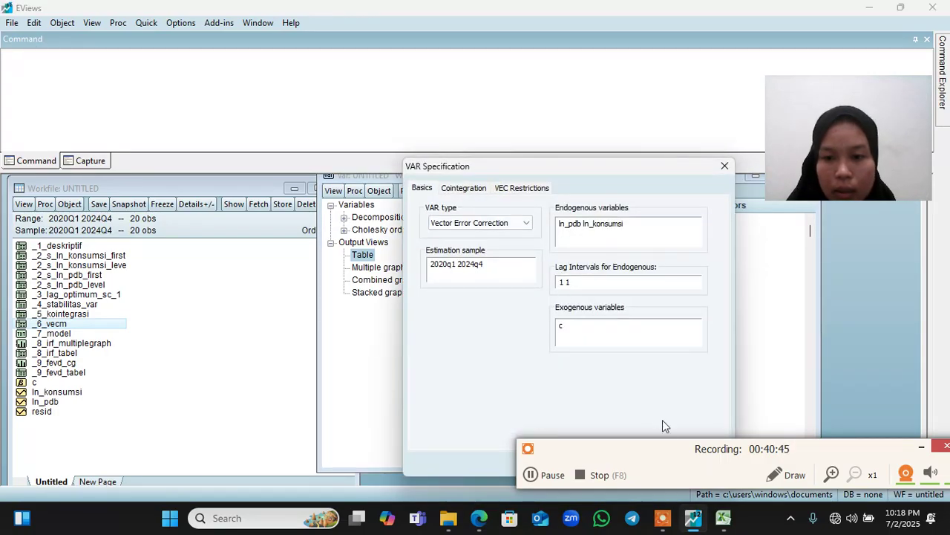
mouse_move(672, 451)
mouse_down()
mouse_move(669, 402)
mouse_move(671, 458)
mouse_up()
click(649, 464)
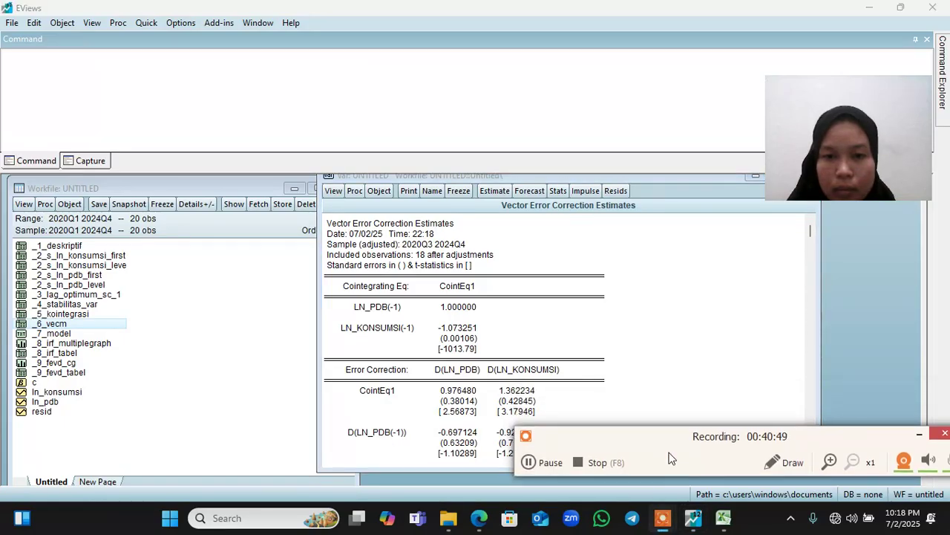
click(439, 190)
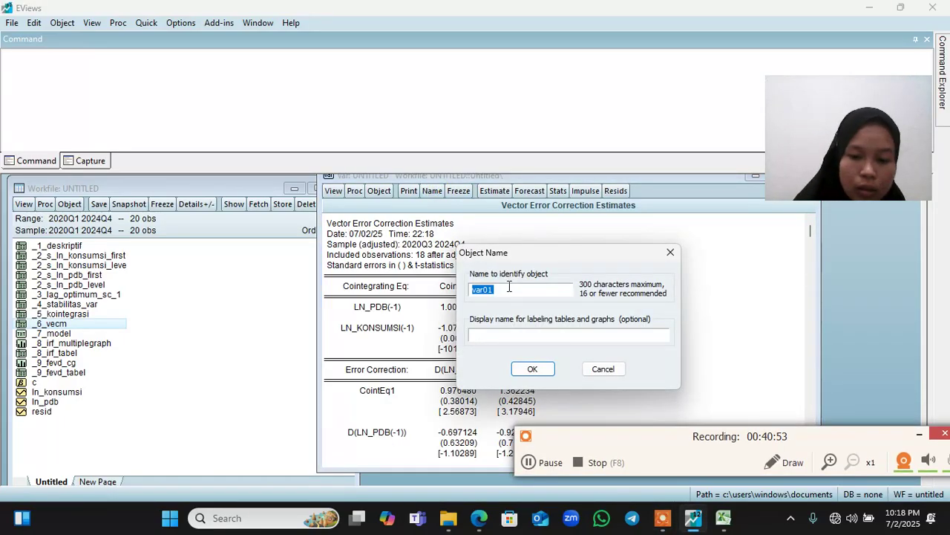
text(_vecm)
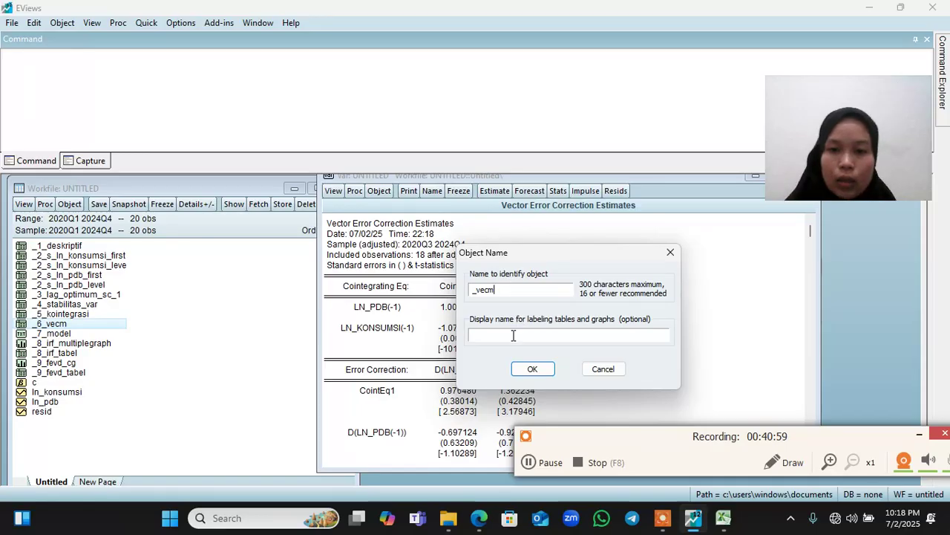
click(533, 369)
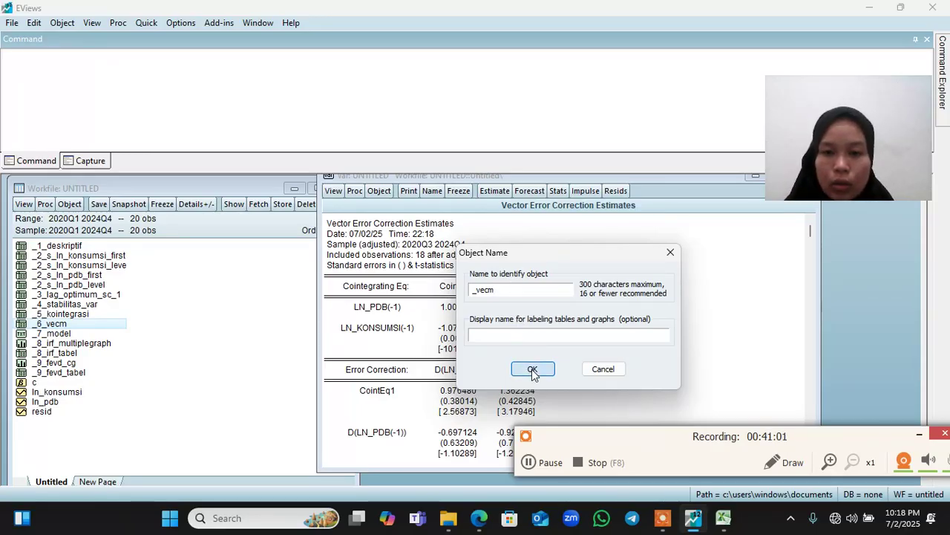
click(531, 460)
click(524, 463)
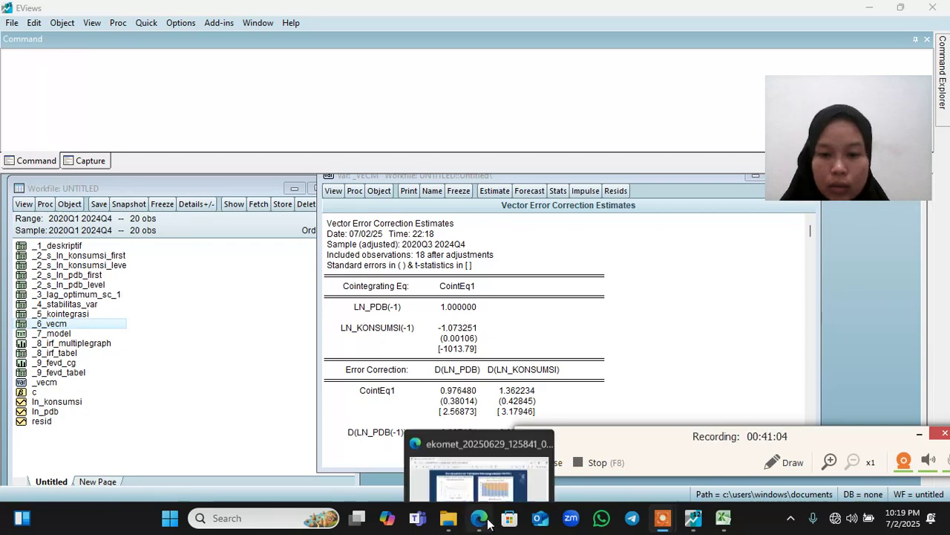
- Switch to the PDF slides in Edge and review the FEVD graphs and the interpretation of LN_PDB's variance decomposition
click(475, 518)
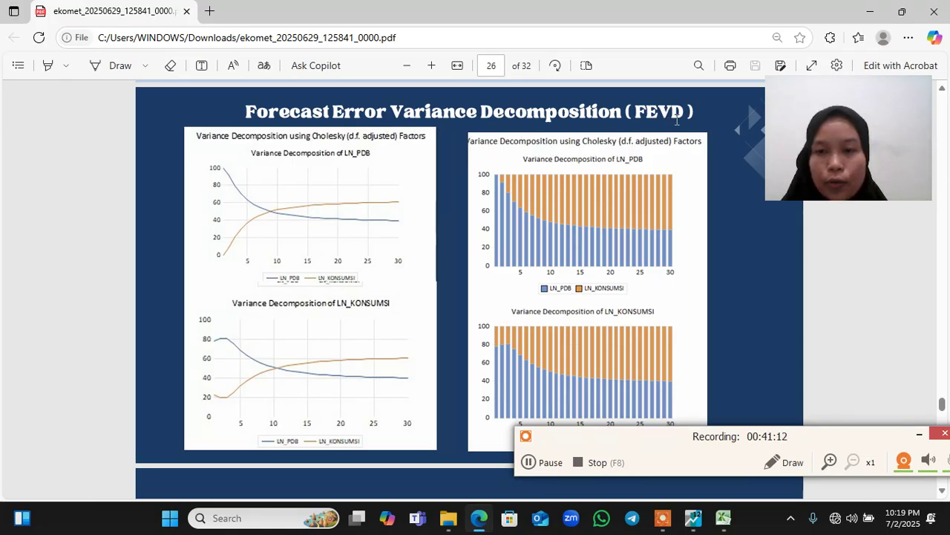
scroll(354, 245, down, 1)
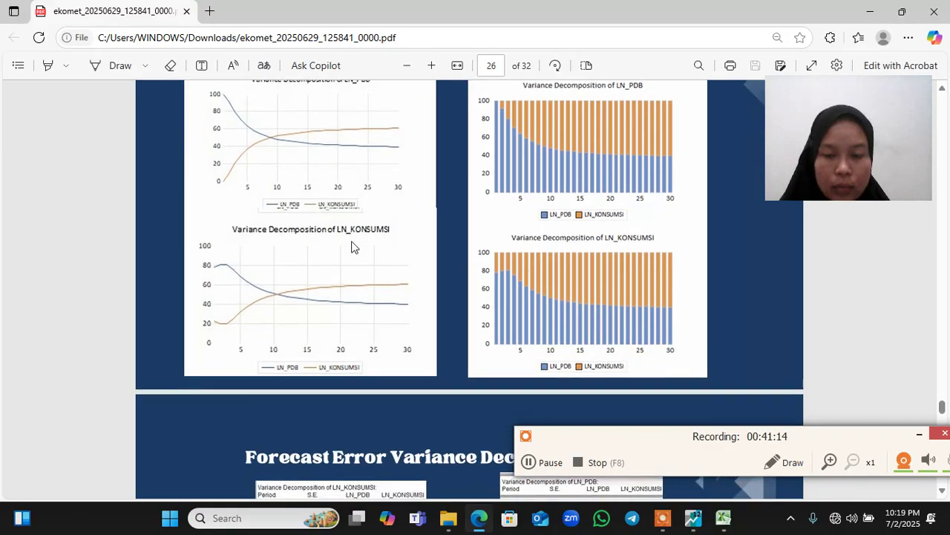
scroll(353, 247, down, 8)
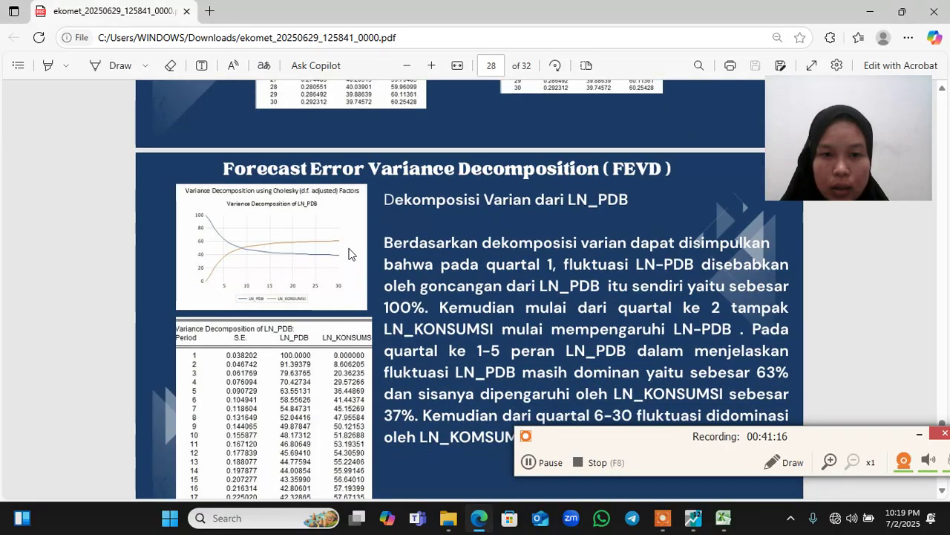
scroll(351, 254, down, 1)
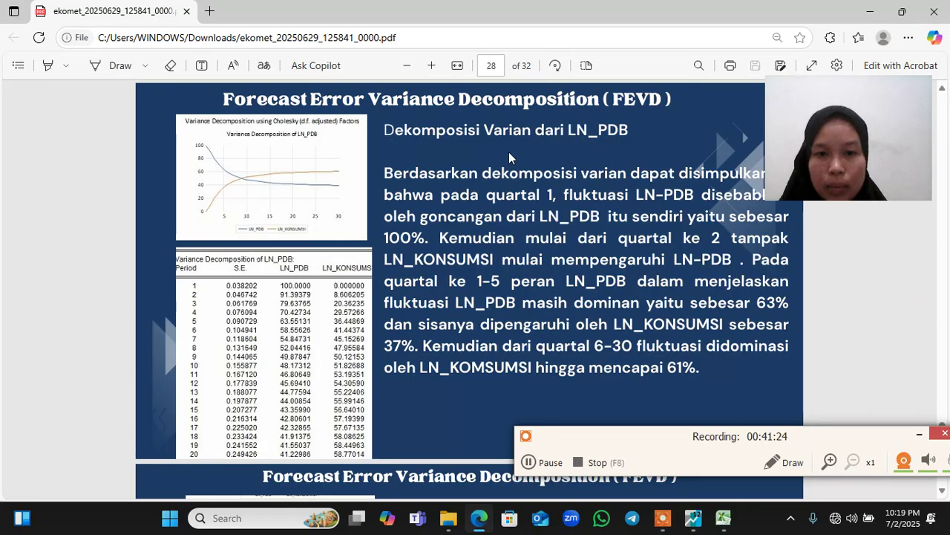
click(530, 462)
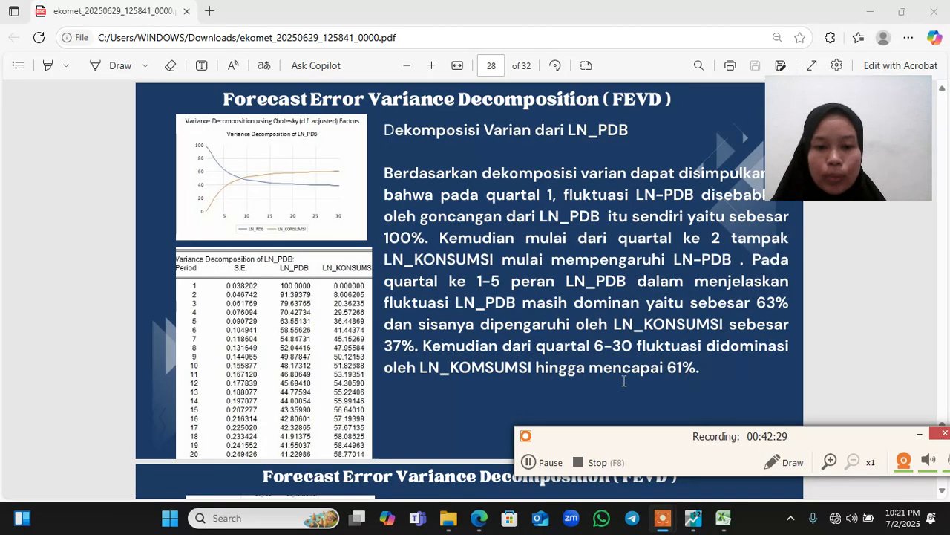
- Compare the LN_PDB variance decomposition slide with the following one and read the interpretation for LN_KONSUMSI
scroll(334, 401, down, 1)
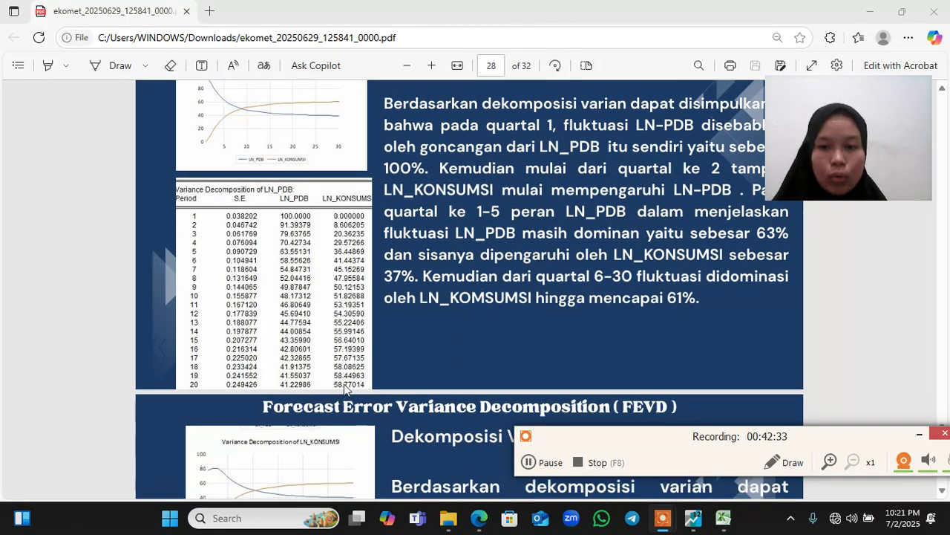
scroll(493, 338, down, 4)
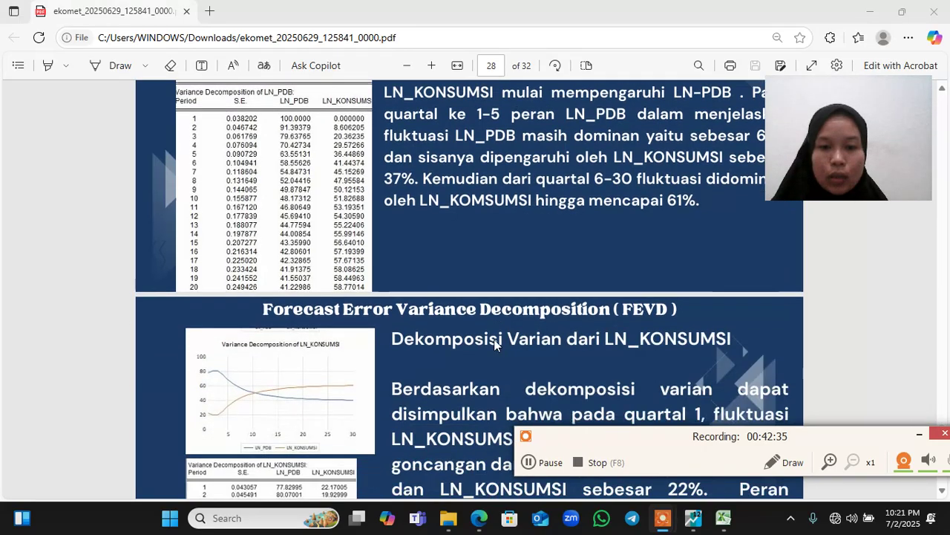
scroll(496, 337, down, 1)
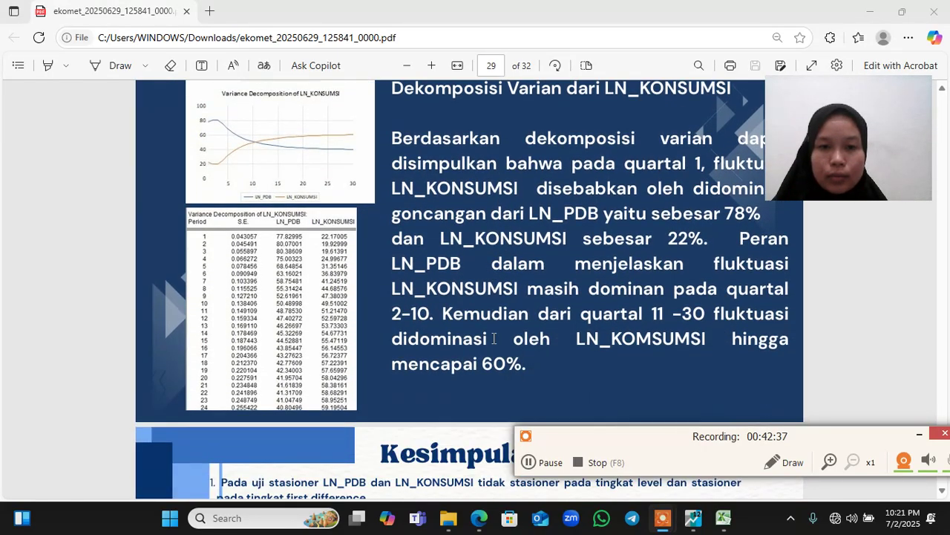
scroll(493, 339, up, 6)
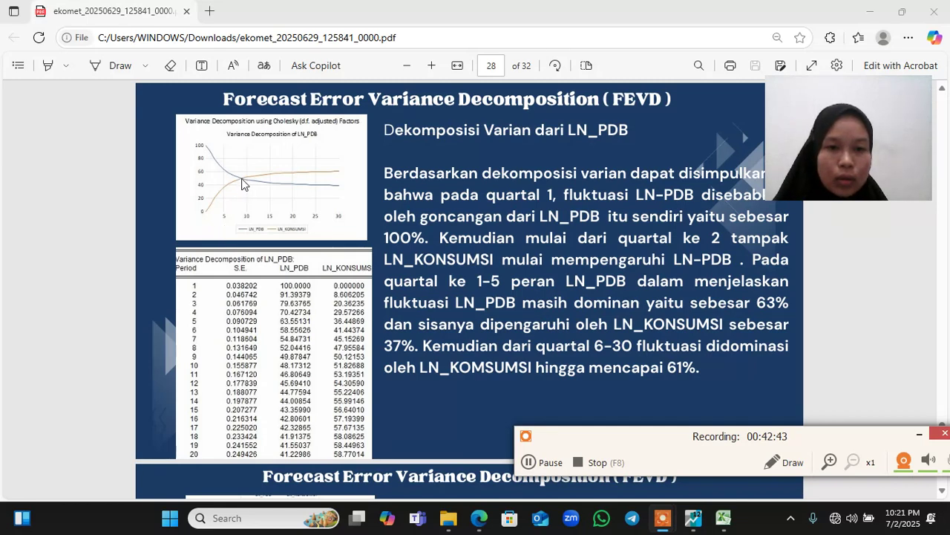
scroll(471, 324, down, 5)
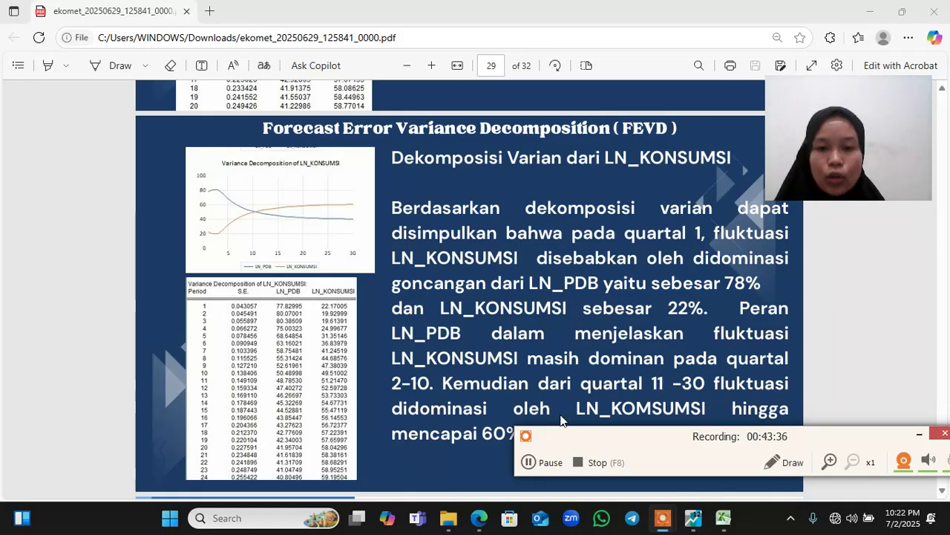
scroll(575, 405, down, 1)
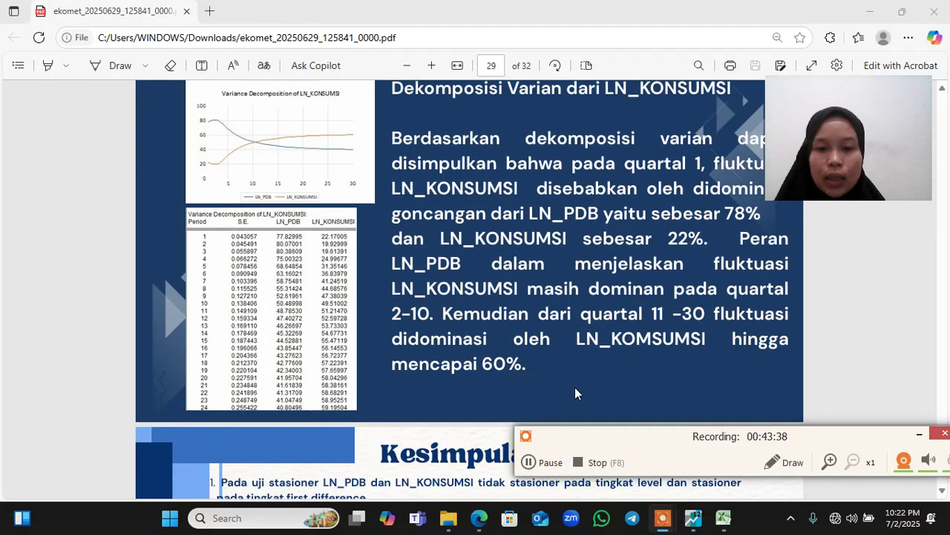